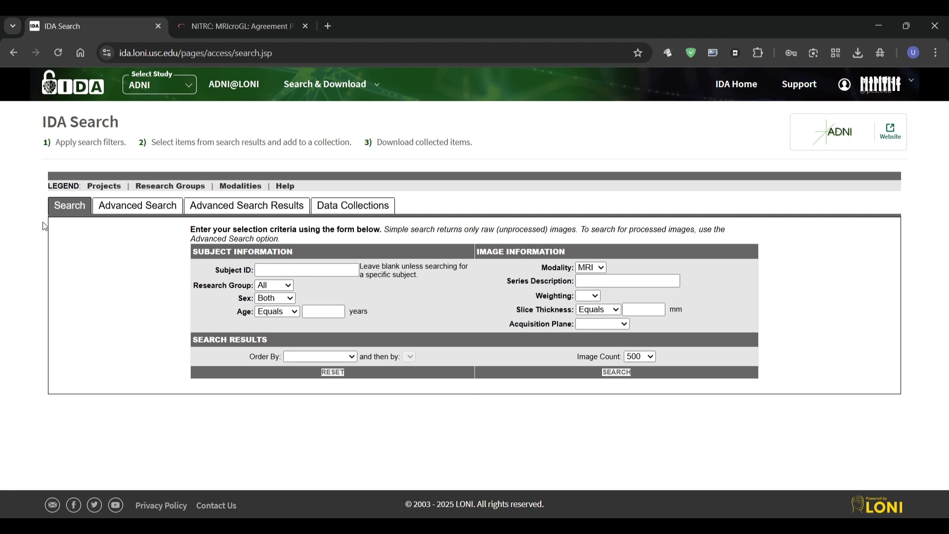
pyautogui.click(142, 210)
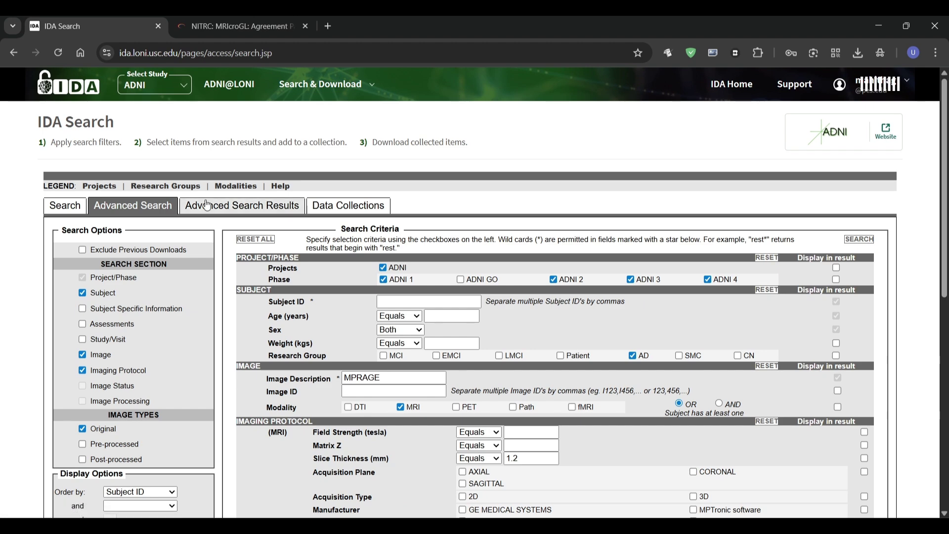
pyautogui.click(62, 208)
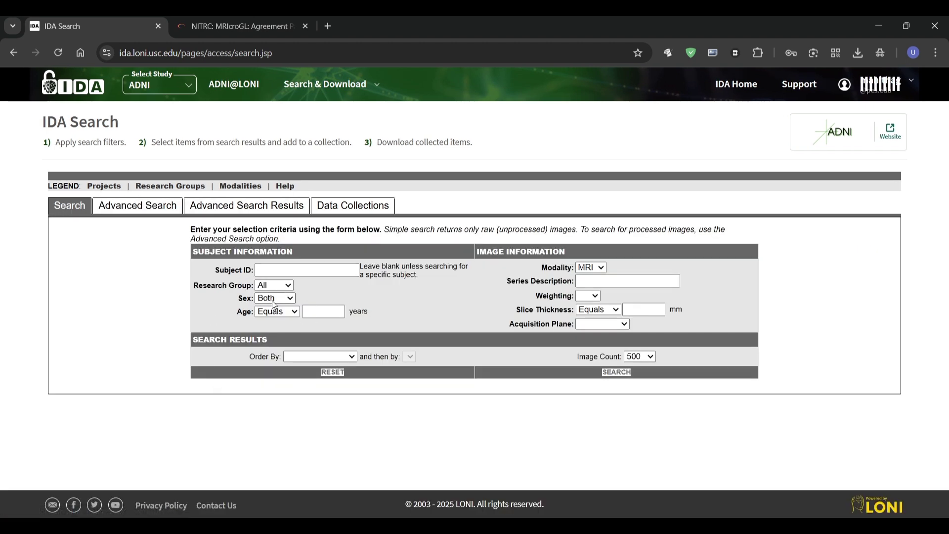
pyautogui.moveTo(213, 270); pyautogui.dragTo(252, 270)
pyautogui.click(165, 277)
pyautogui.moveTo(214, 271); pyautogui.dragTo(249, 271)
pyautogui.click(287, 270)
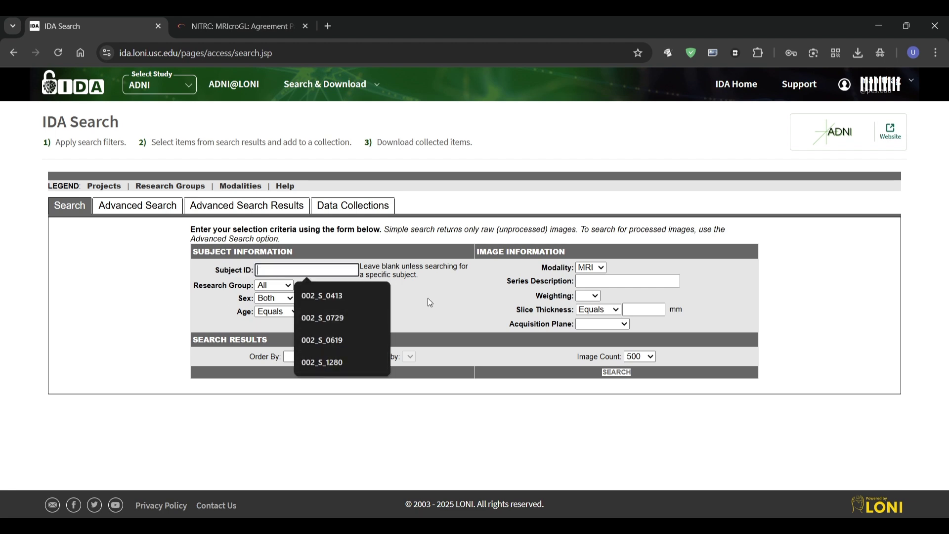
pyautogui.click(378, 276)
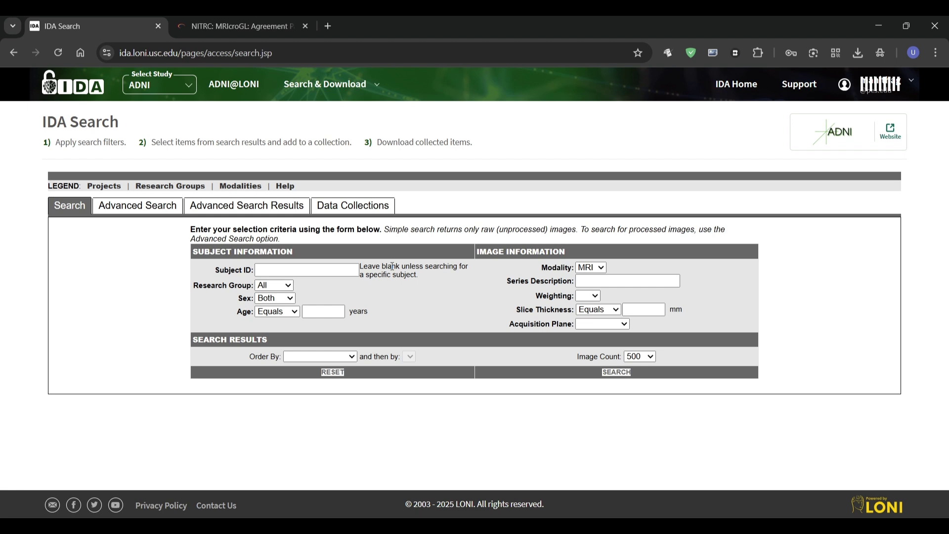
# - Choose MRI as the image modality and AD as the subjects' research group in the simple search form
pyautogui.click(591, 268)
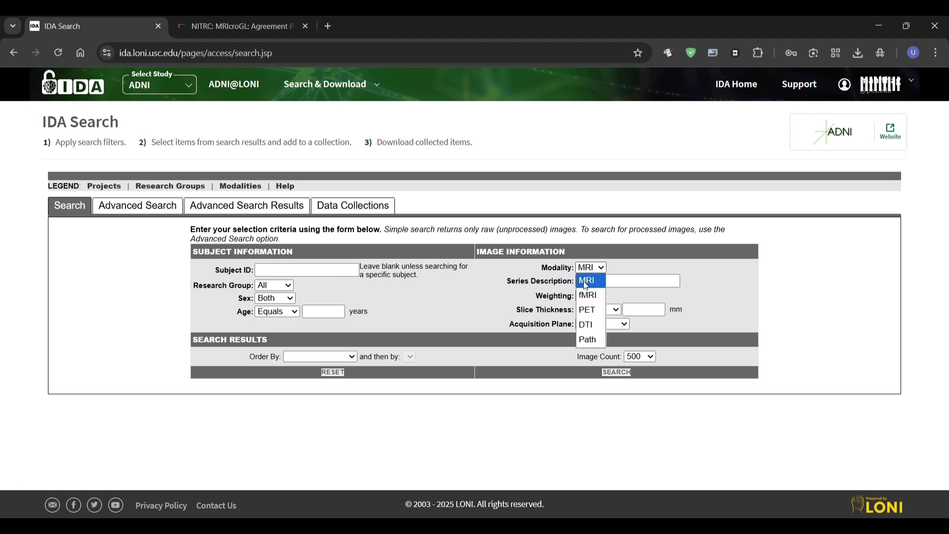
pyautogui.click(586, 275)
pyautogui.click(275, 285)
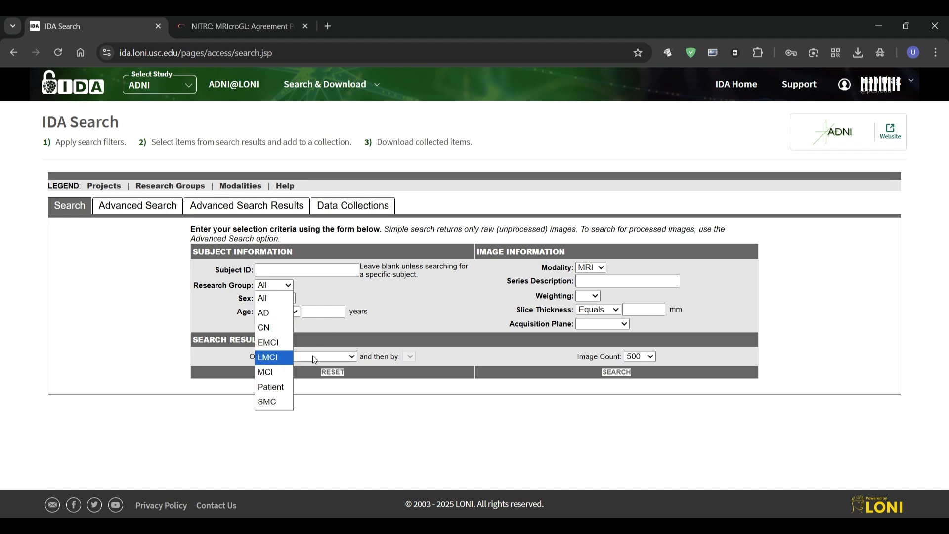
pyautogui.press('Down')
pyautogui.press('Down')
pyautogui.click(273, 312)
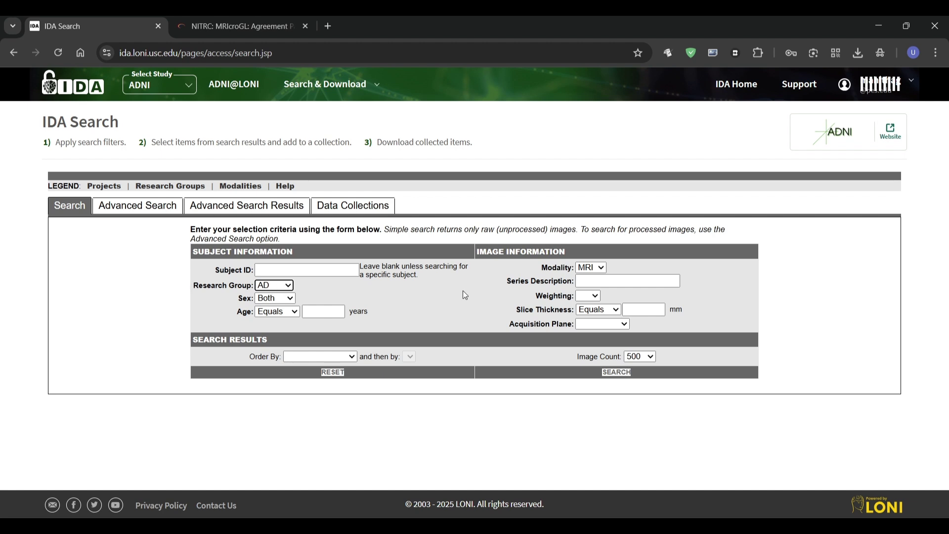
# - Set the series description filter to MPRAGE
pyautogui.click(587, 282)
pyautogui.click(591, 283)
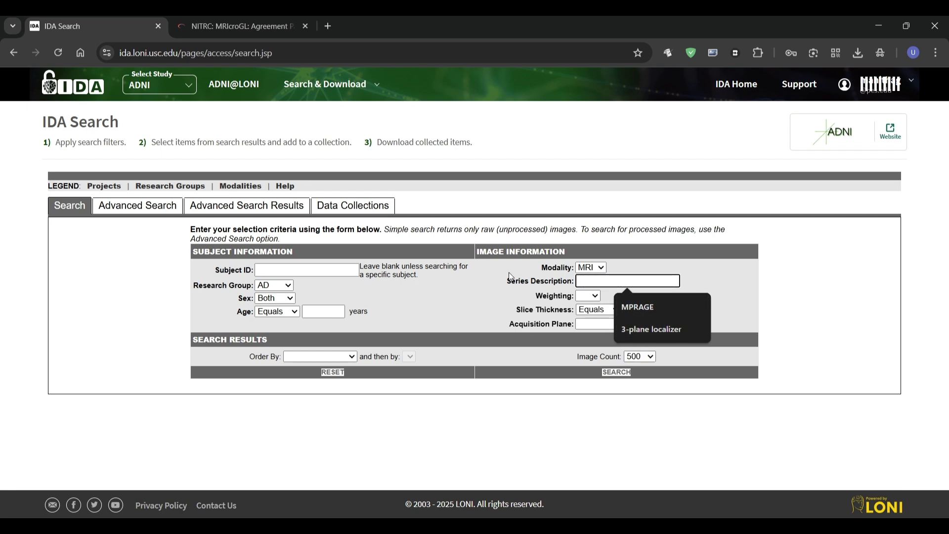
pyautogui.click(769, 301)
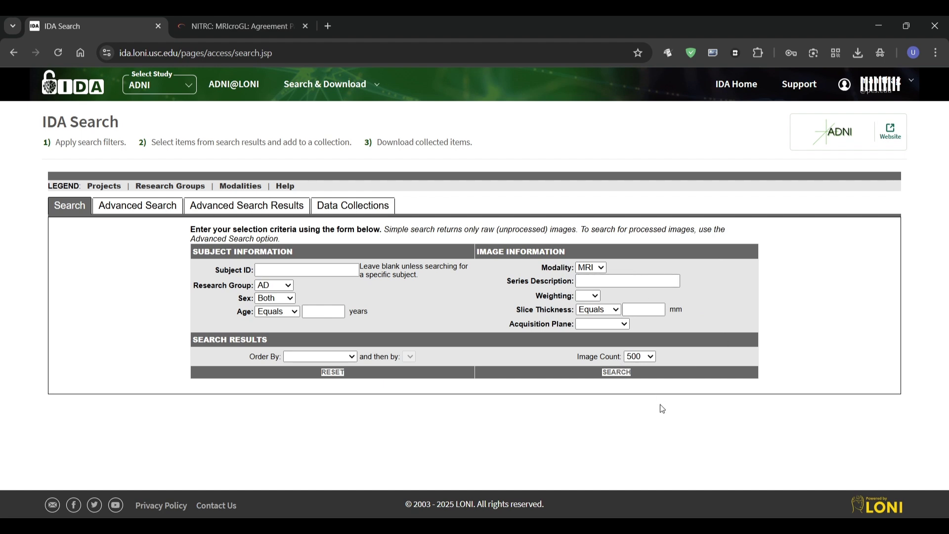
pyautogui.click(645, 281)
pyautogui.click(653, 308)
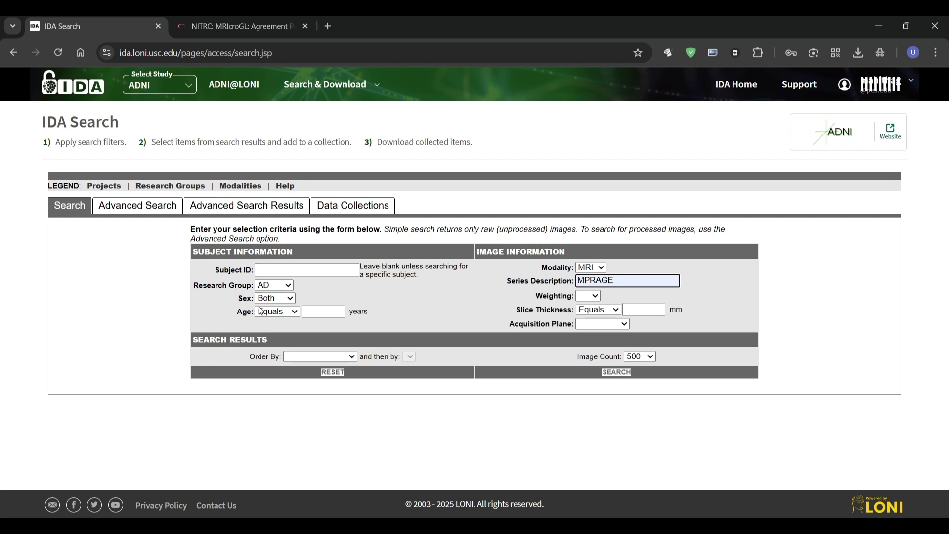
# - Set the image weighting filter to T1
pyautogui.click(588, 296)
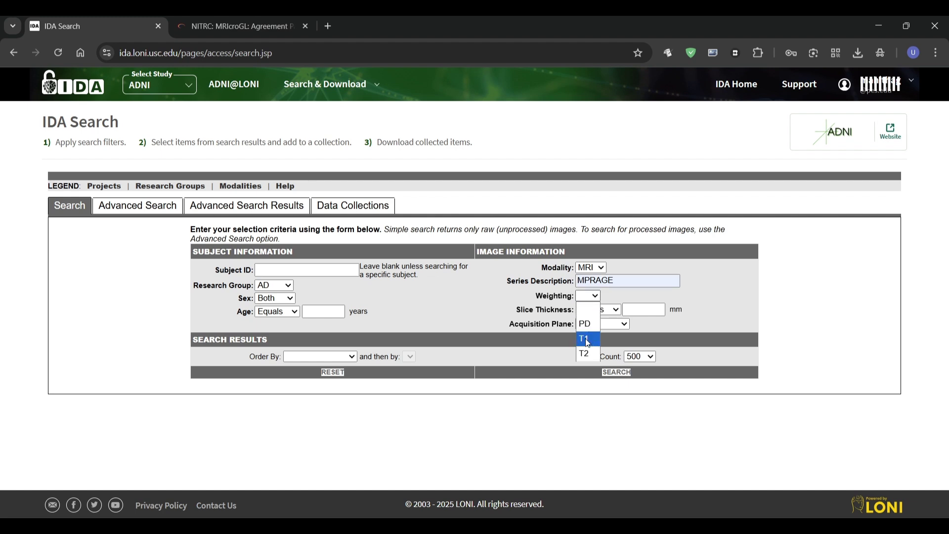
pyautogui.click(595, 340)
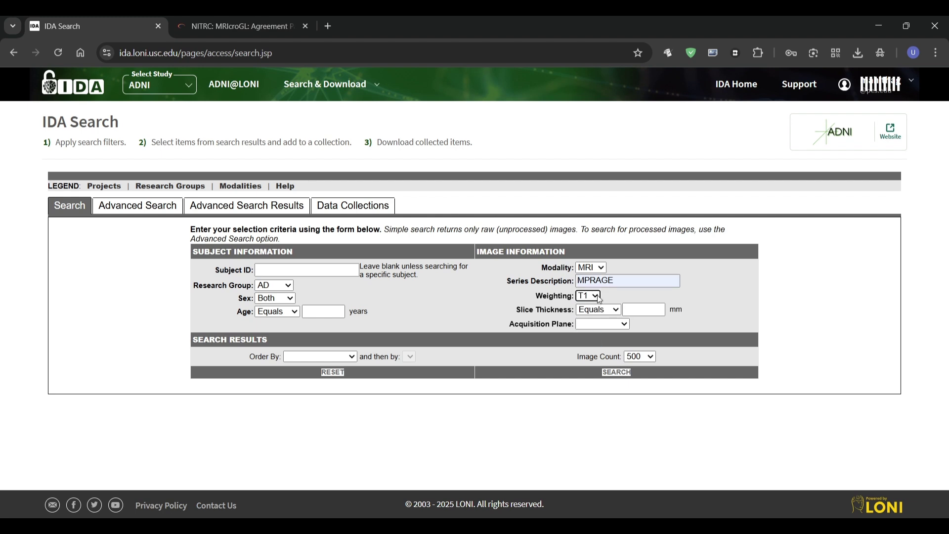
pyautogui.click(587, 296)
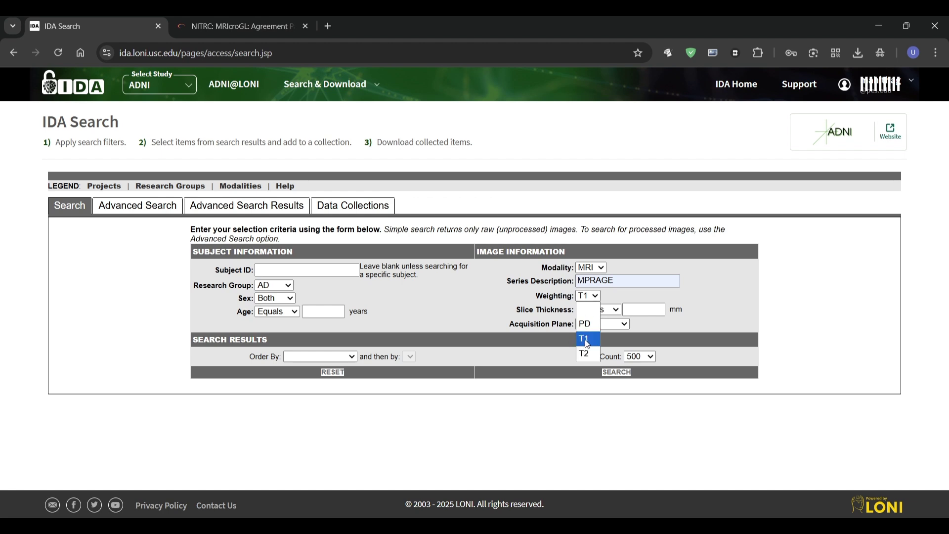
pyautogui.click(526, 394)
pyautogui.click(588, 295)
pyautogui.click(580, 338)
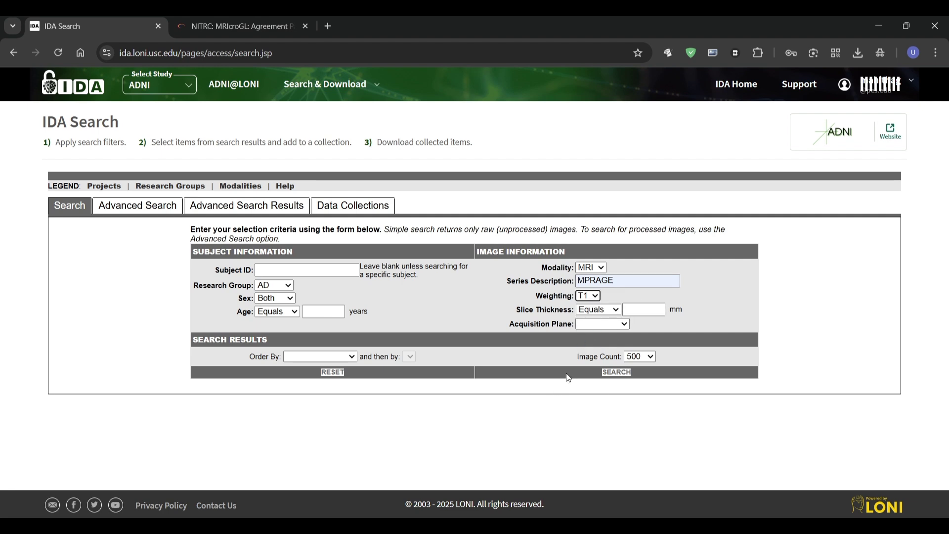
pyautogui.click(641, 309)
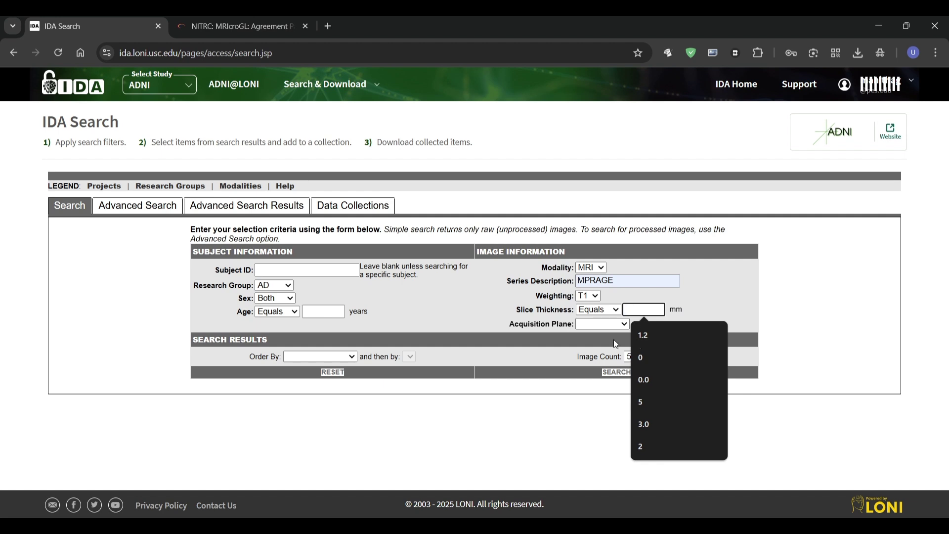
pyautogui.click(613, 316)
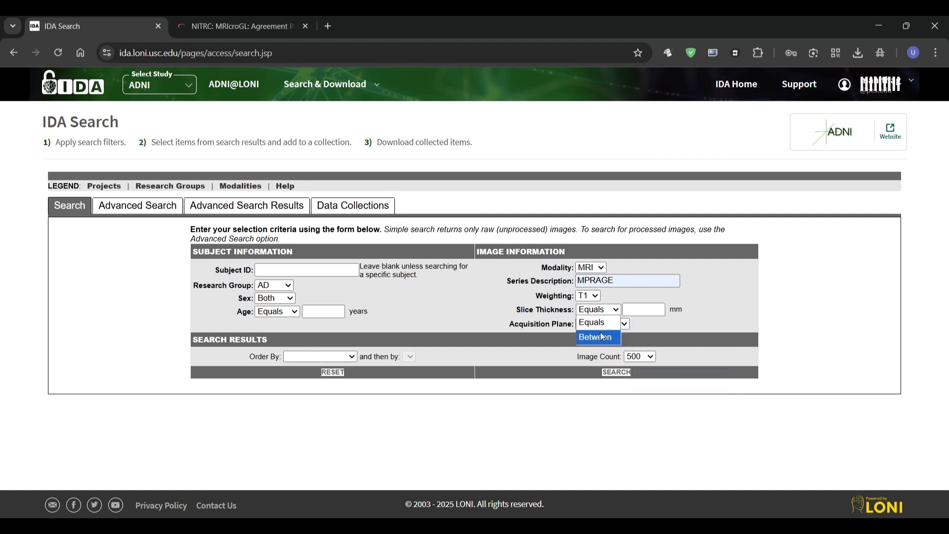
pyautogui.click(596, 332)
pyautogui.click(649, 309)
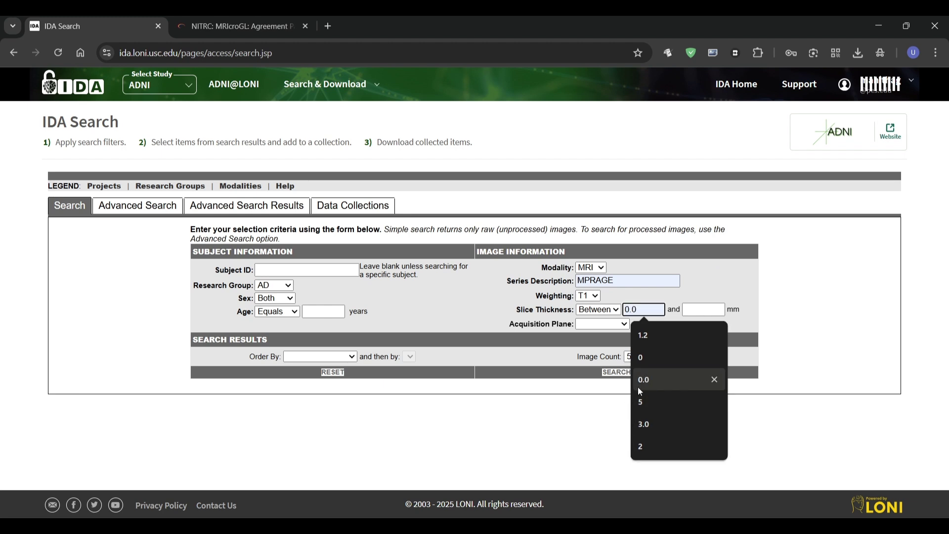
pyautogui.click(649, 319)
# - Set the slice thickness criterion to Equals 1.2 mm
pyautogui.click(598, 310)
pyautogui.click(596, 323)
pyautogui.click(647, 307)
pyautogui.click(647, 331)
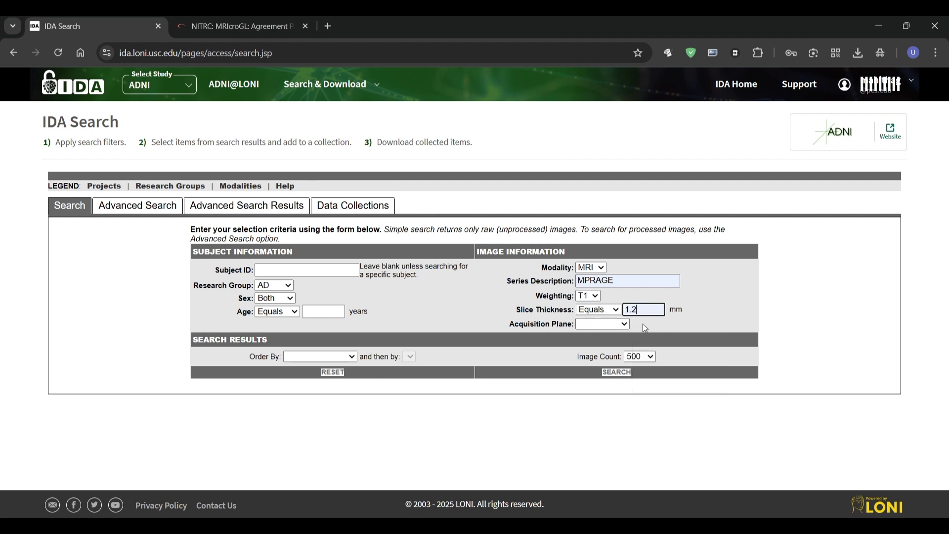
pyautogui.click(618, 324)
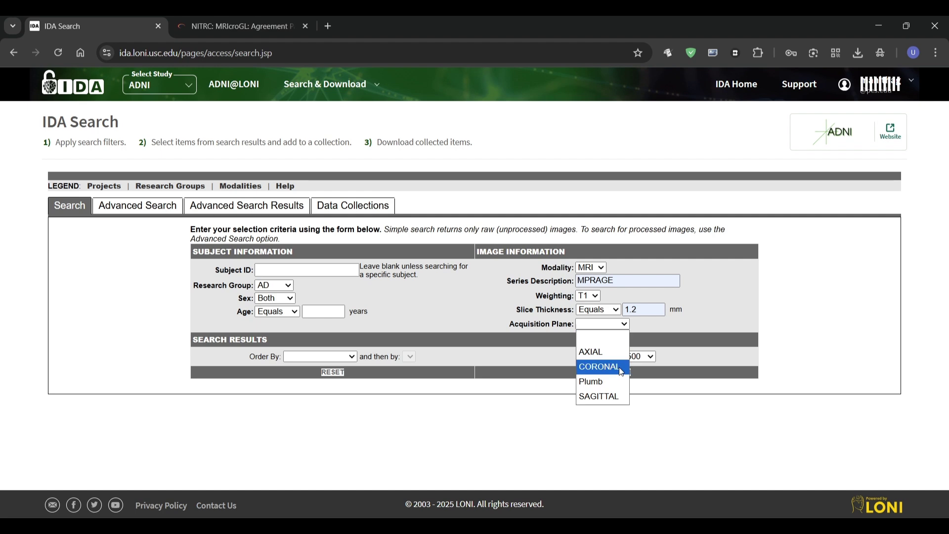
pyautogui.click(537, 428)
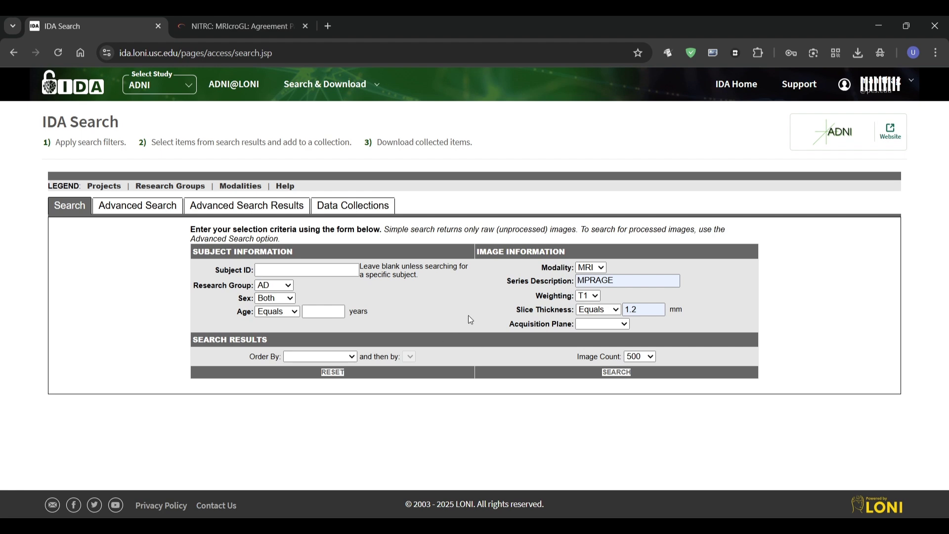
pyautogui.click(602, 324)
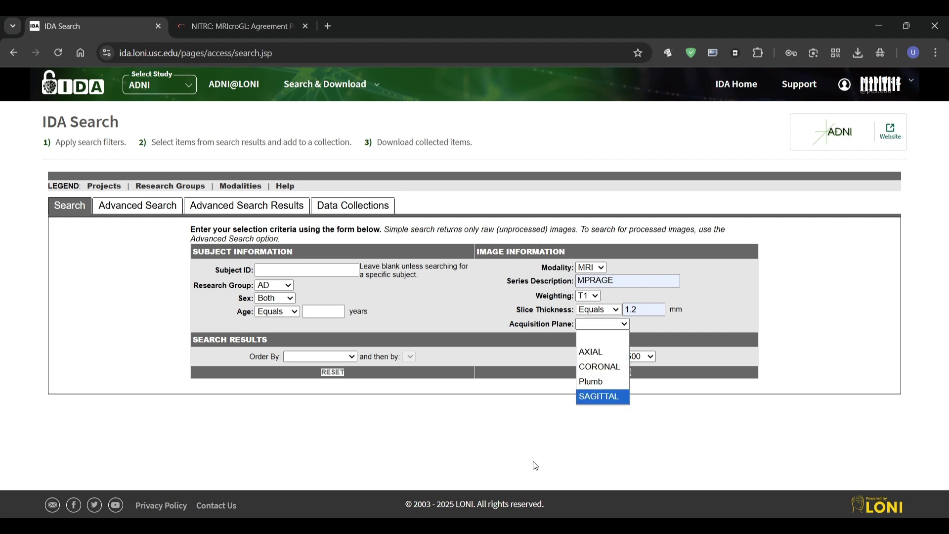
pyautogui.click(520, 437)
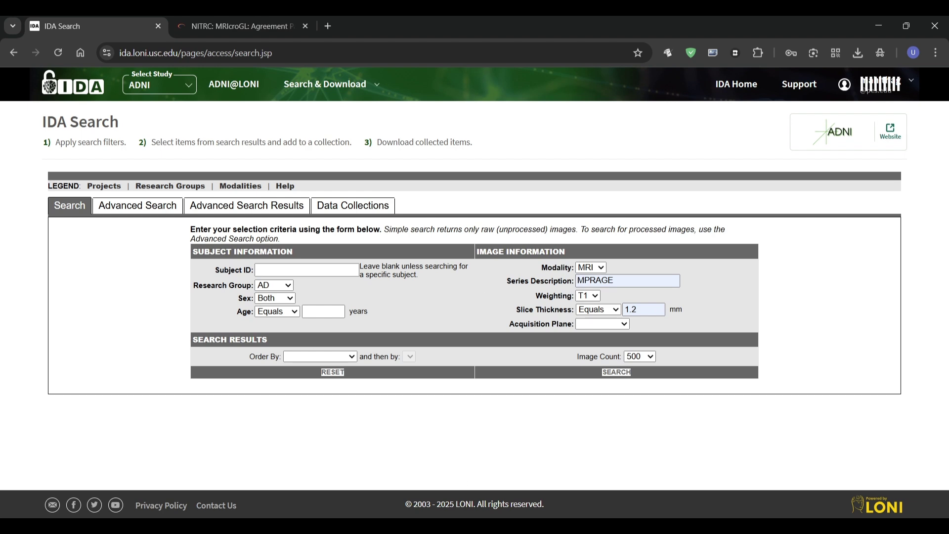
# - Set the image count to All and run the image search
pyautogui.click(646, 360)
pyautogui.click(641, 447)
pyautogui.click(617, 372)
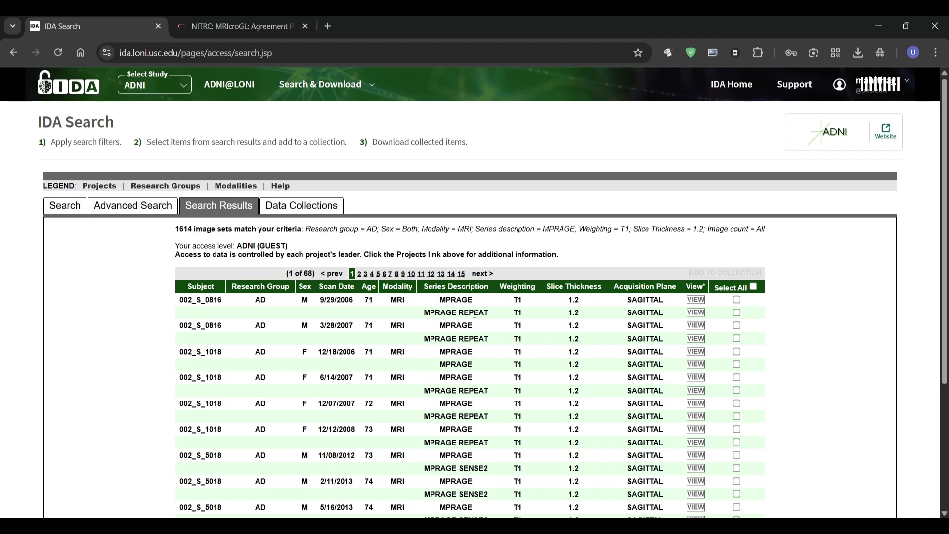
# - Examine the series descriptions on the first page of results, comparing the MPRAGE and MPRAGE REPEAT entries
pyautogui.scroll(-3, 475, 314)
pyautogui.scroll(3, 433, 285)
pyautogui.moveTo(437, 299); pyautogui.dragTo(487, 303)
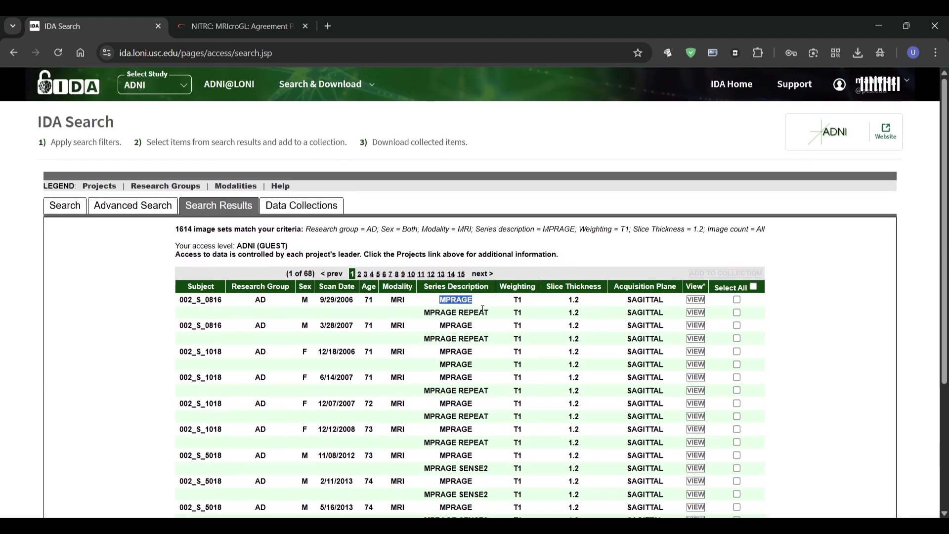
pyautogui.moveTo(430, 310); pyautogui.dragTo(492, 316)
pyautogui.click(438, 308)
pyautogui.moveTo(439, 304); pyautogui.dragTo(502, 318)
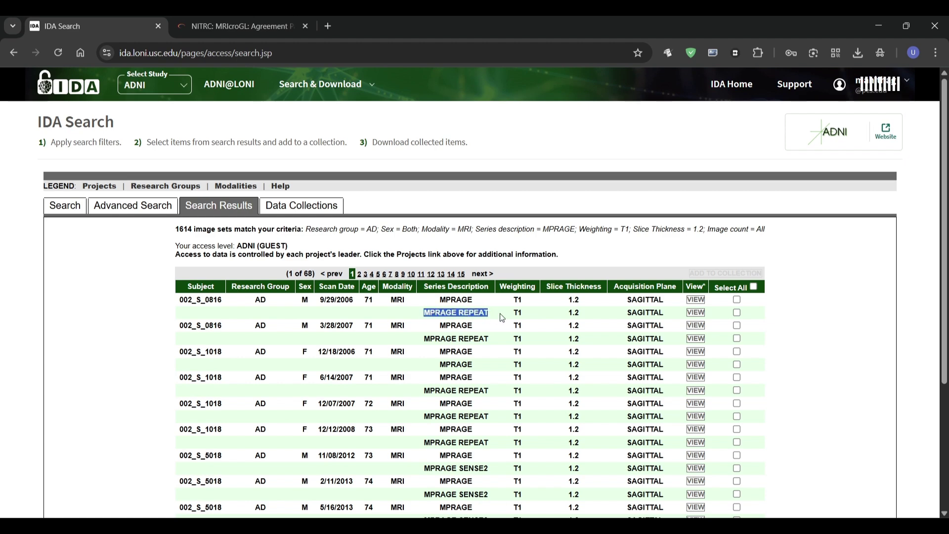
pyautogui.scroll(-4, 513, 337)
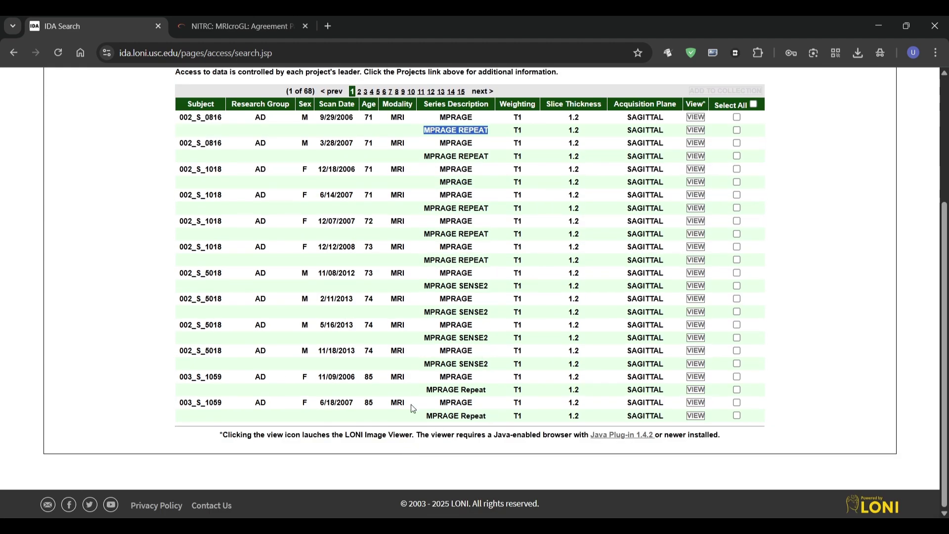
pyautogui.scroll(4, 403, 421)
# - Look through result pages 7, 13 and 6 to compare the MPRAGE series description variants
pyautogui.click(391, 275)
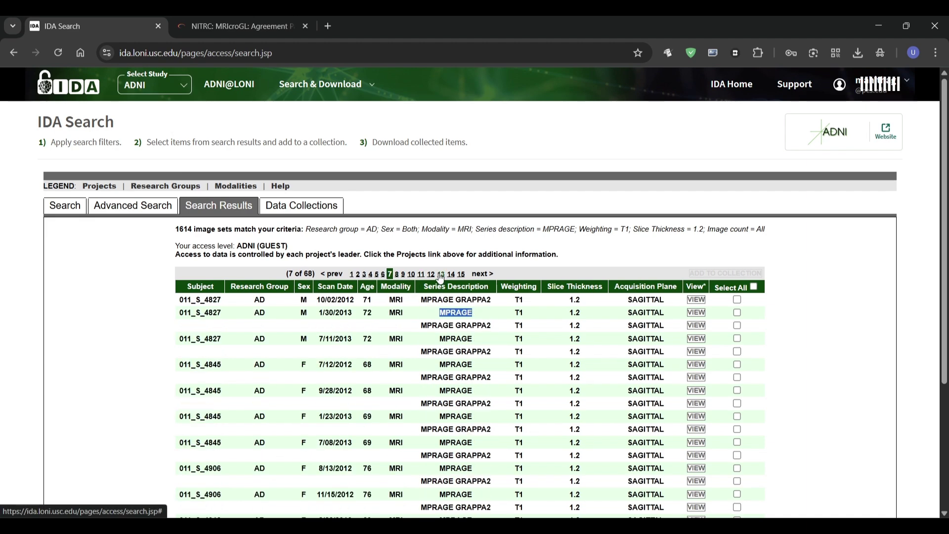
pyautogui.click(439, 274)
pyautogui.moveTo(416, 378); pyautogui.dragTo(538, 389)
pyautogui.doubleClick(456, 364)
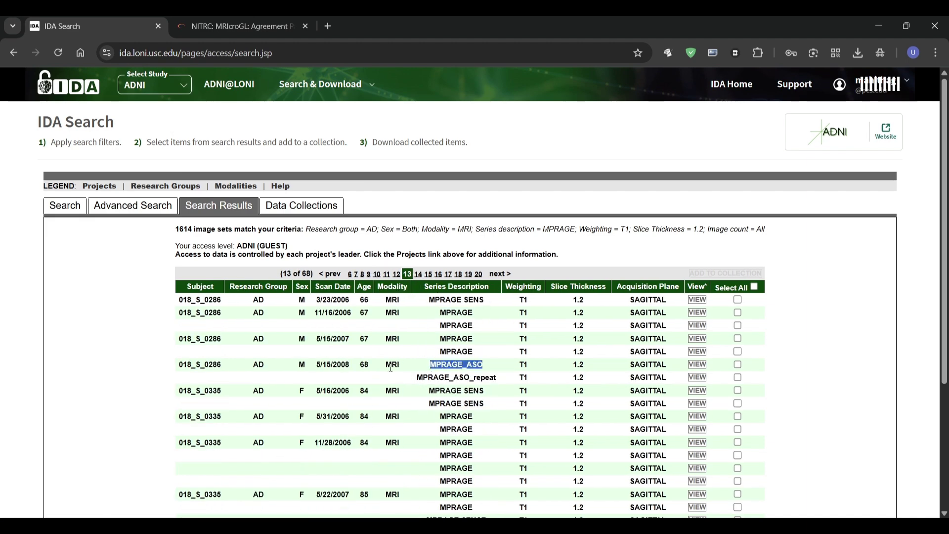
pyautogui.click(350, 274)
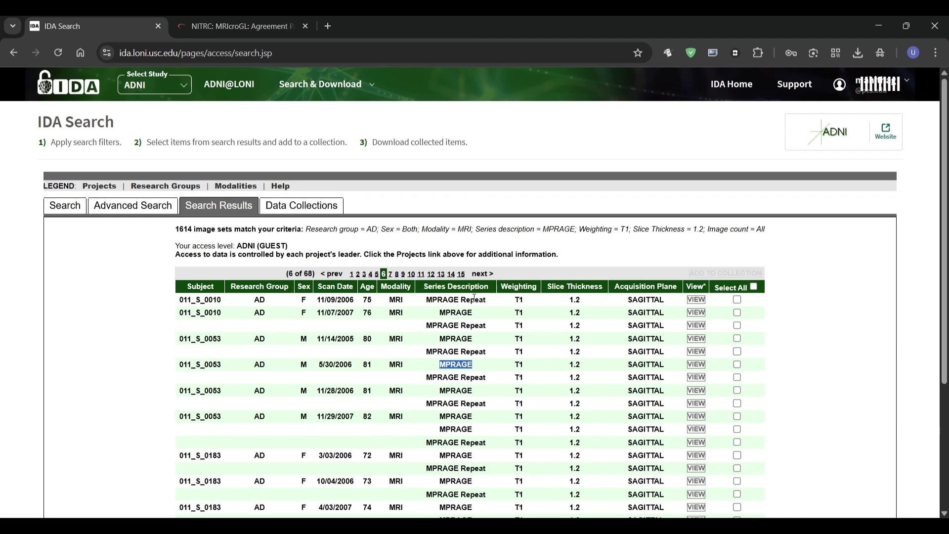
pyautogui.doubleClick(441, 313)
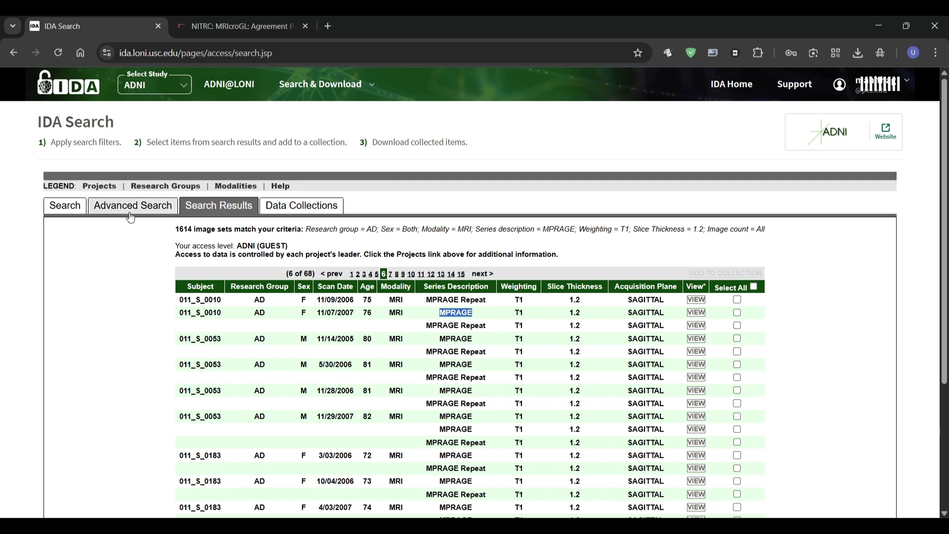
pyautogui.click(394, 309)
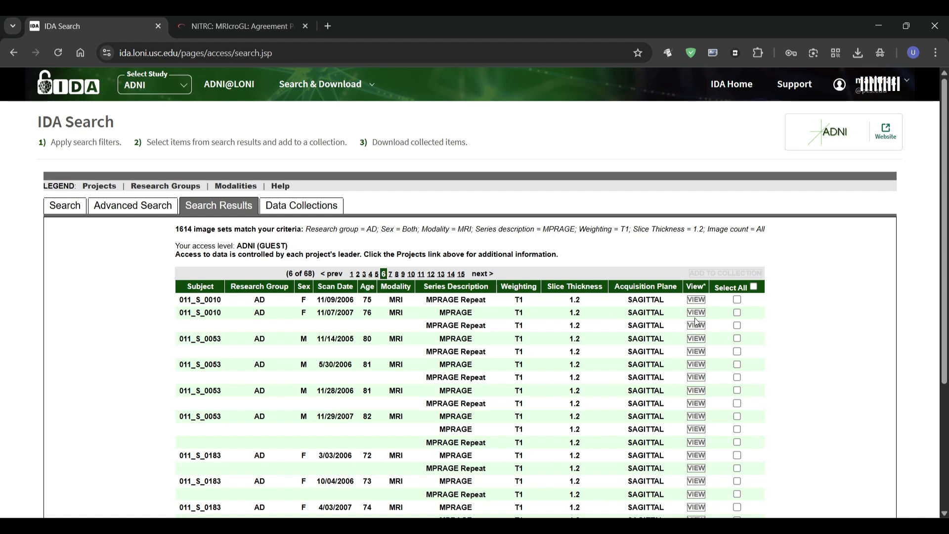
# - Open the MPRAGE scan dated 11/07/2007 on results page 6 in the image viewer and reposition the viewer window
pyautogui.moveTo(613, 315); pyautogui.dragTo(676, 316)
pyautogui.click(701, 319)
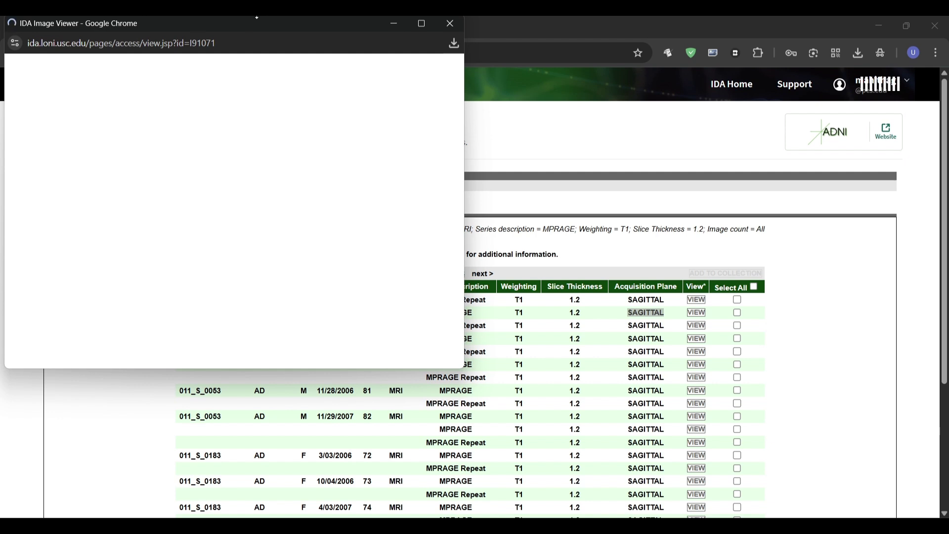
pyautogui.moveTo(254, 23); pyautogui.dragTo(285, 74)
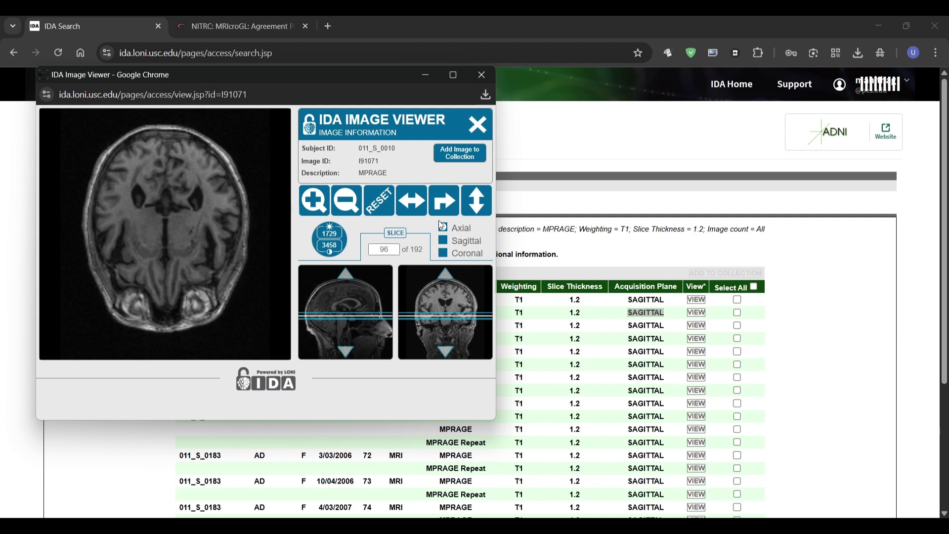
# - Switch the scan to the sagittal view and move the slice position sideways through the brain
pyautogui.click(444, 241)
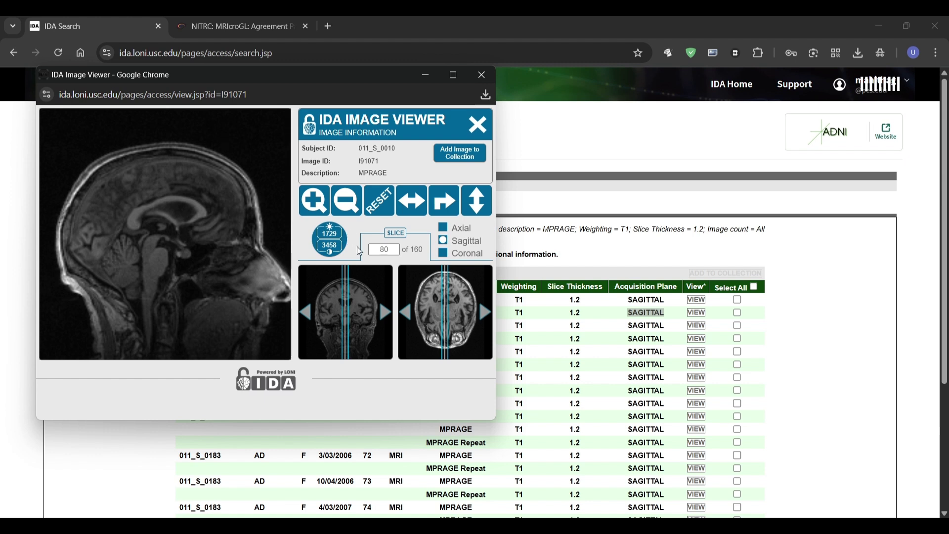
pyautogui.moveTo(350, 319); pyautogui.dragTo(359, 302)
pyautogui.moveTo(334, 297); pyautogui.dragTo(362, 313)
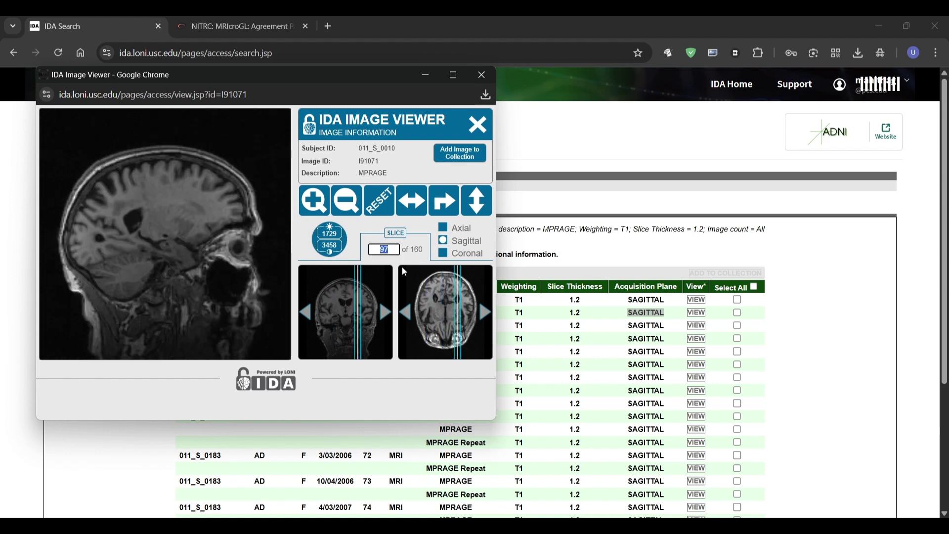
# - Switch the scan to the coronal view, move the slice position, and close the image viewer
pyautogui.click(444, 254)
pyautogui.moveTo(352, 299); pyautogui.dragTo(340, 298)
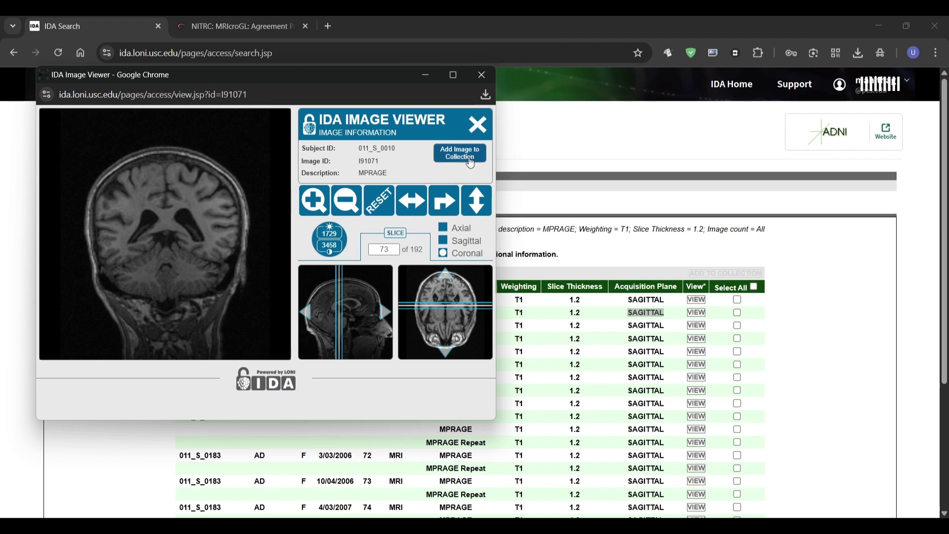
pyautogui.click(477, 129)
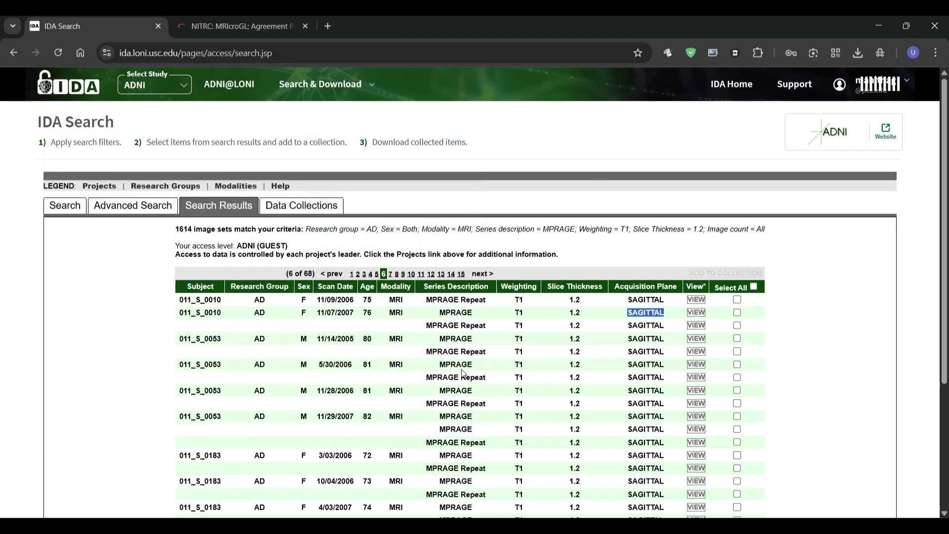
# - Select the MPRAGE scan dated 11/07/2007 and add it to a new collection named demo
pyautogui.moveTo(435, 313); pyautogui.dragTo(670, 321)
pyautogui.click(818, 320)
pyautogui.click(738, 313)
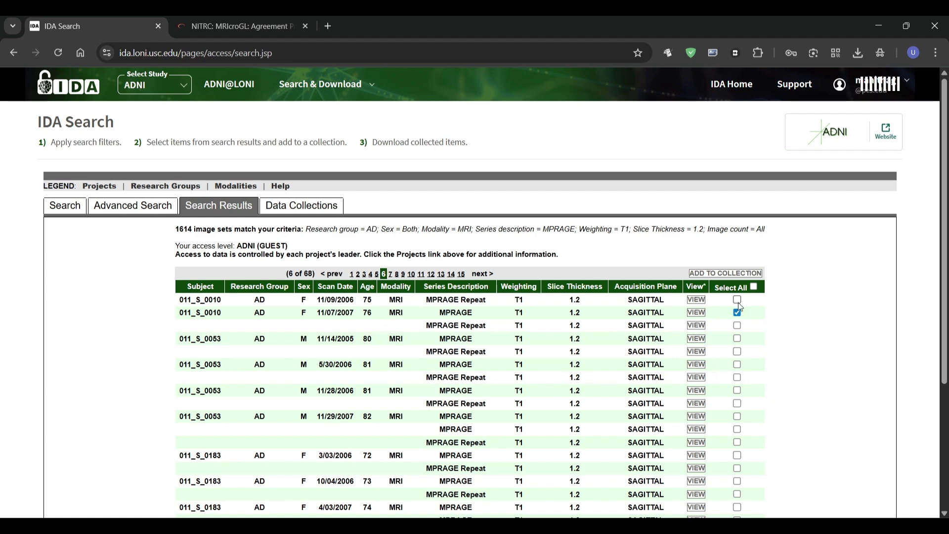
pyautogui.click(716, 275)
pyautogui.click(481, 284)
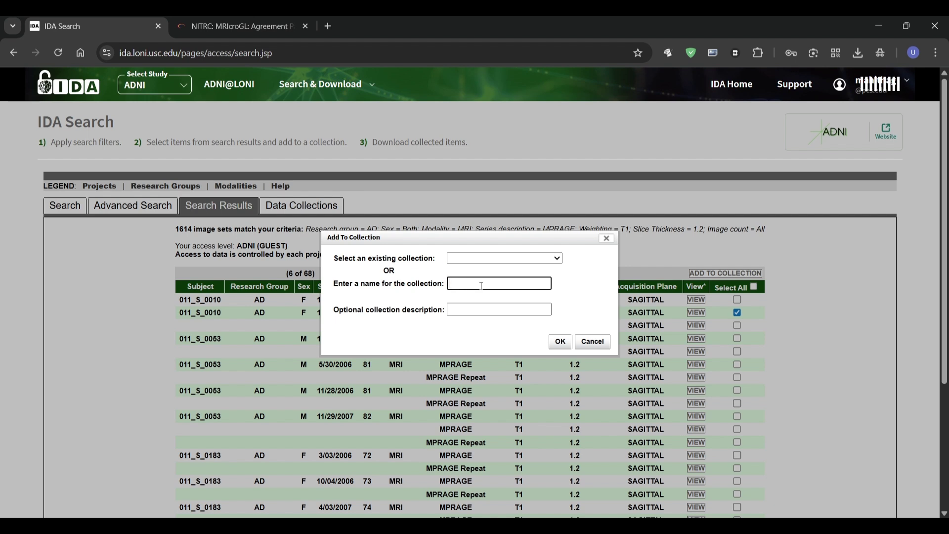
pyautogui.write('ex')
pyautogui.press('BackSpace')
pyautogui.write('ex')
pyautogui.press('BackSpace')
pyautogui.press('BackSpace')
pyautogui.write('de')
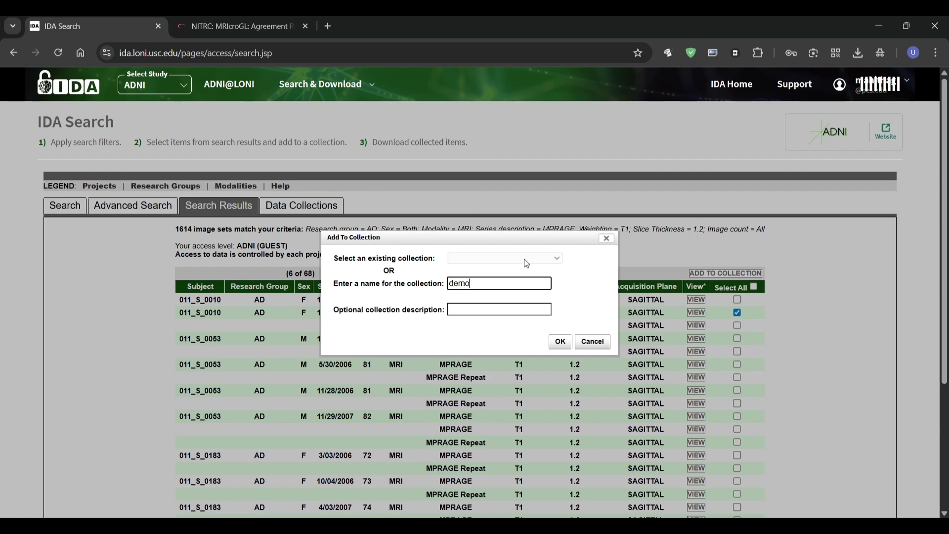
pyautogui.click(560, 342)
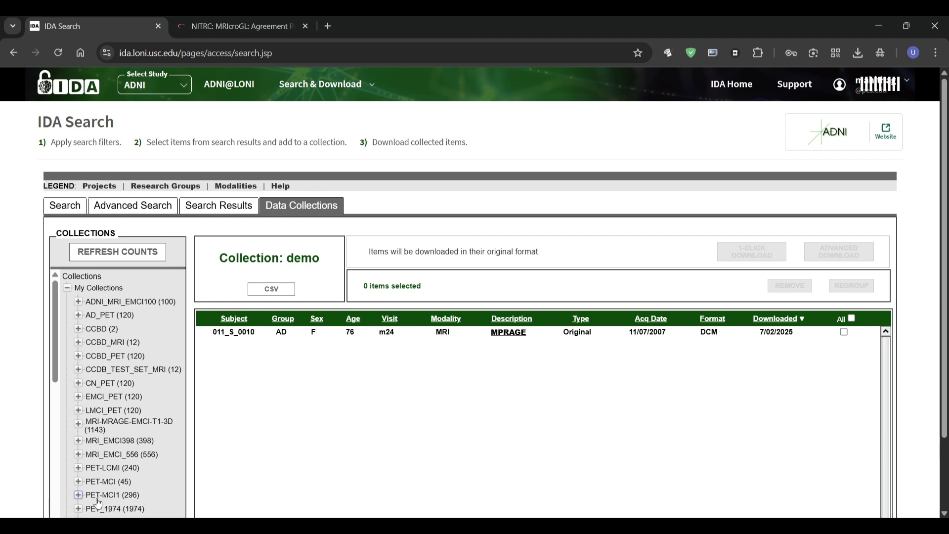
# - Browse the saved collections, open adni_lmci80, and select all of its items
pyautogui.scroll(-5, 121, 487)
pyautogui.scroll(-3, 97, 501)
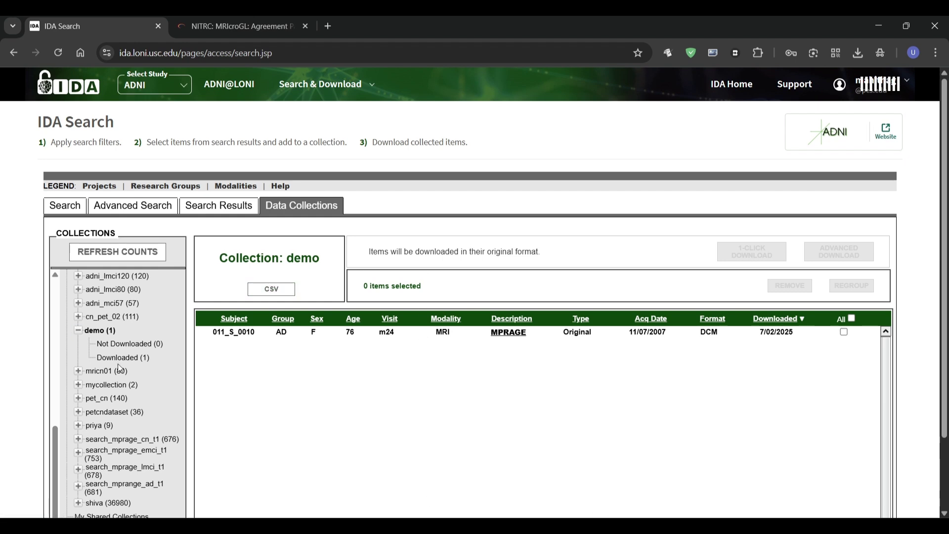
pyautogui.click(122, 278)
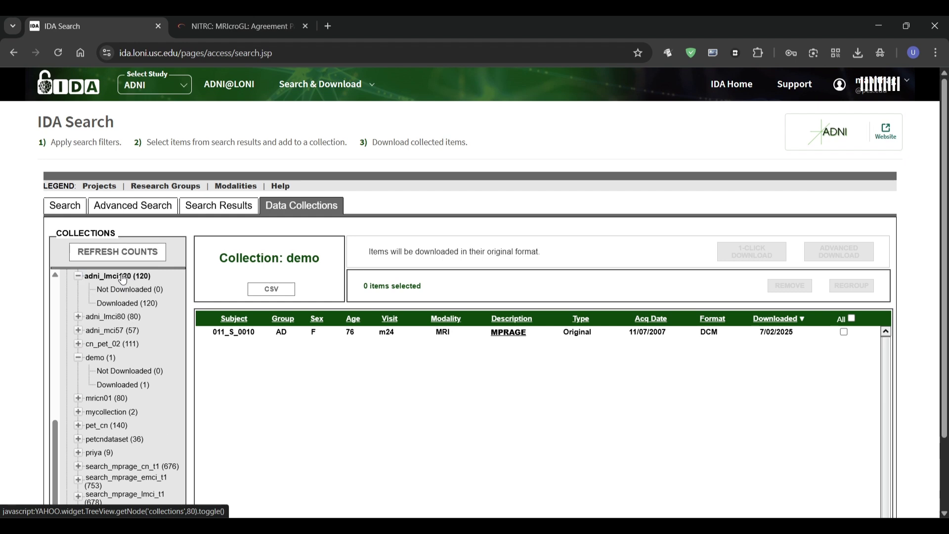
pyautogui.click(126, 316)
pyautogui.click(126, 317)
pyautogui.click(126, 316)
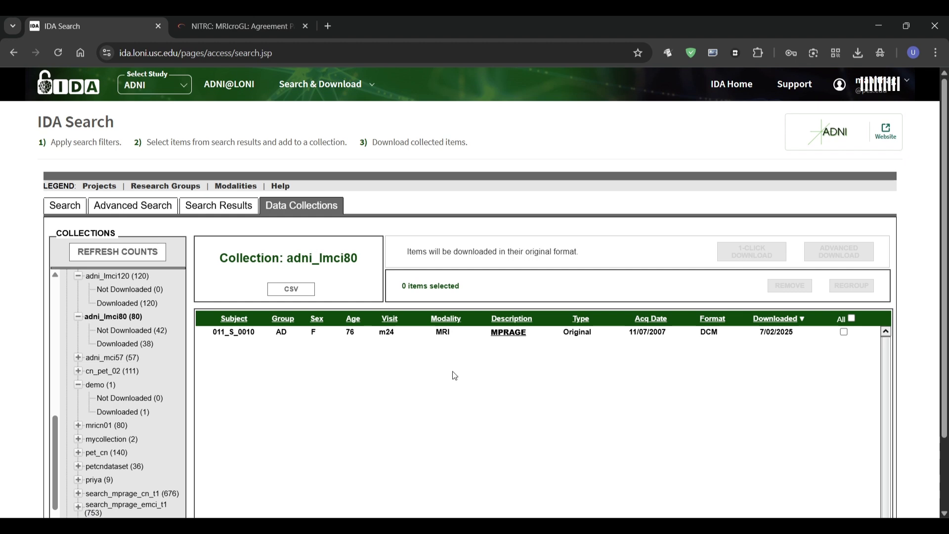
pyautogui.click(859, 319)
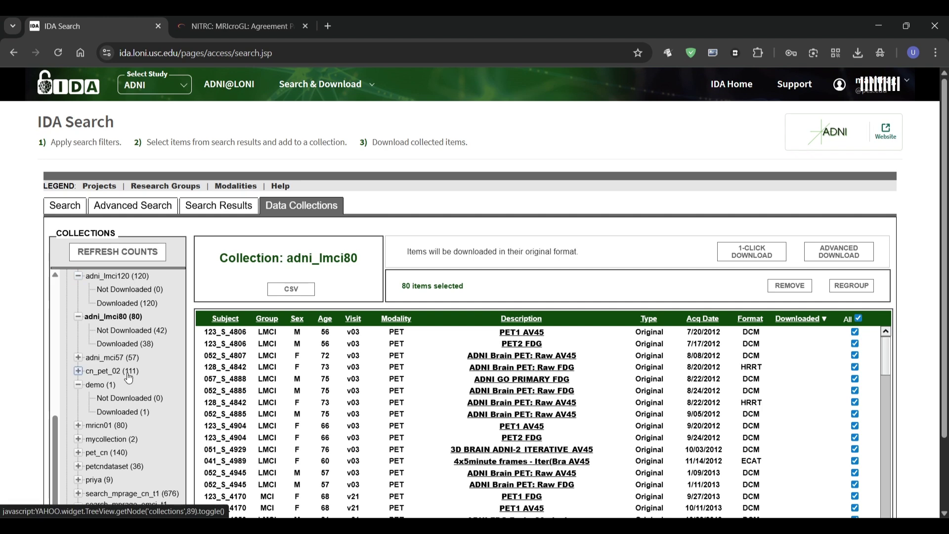
# - Return to the demo collection and select all of its items for download
pyautogui.click(99, 385)
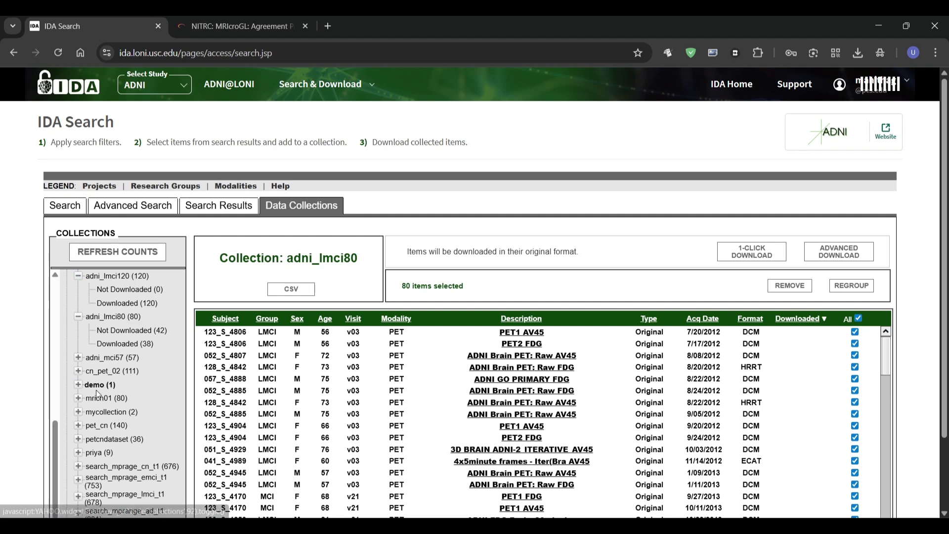
pyautogui.click(98, 386)
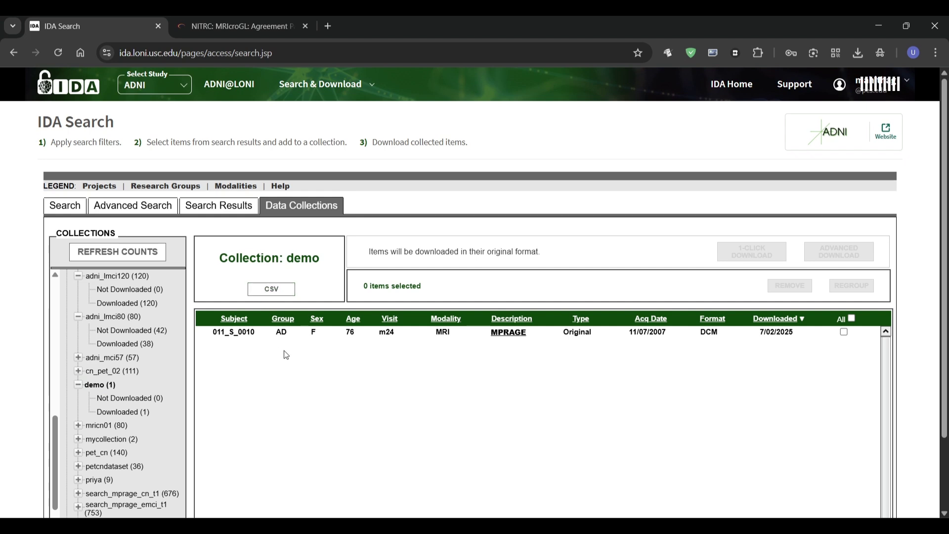
pyautogui.click(844, 332)
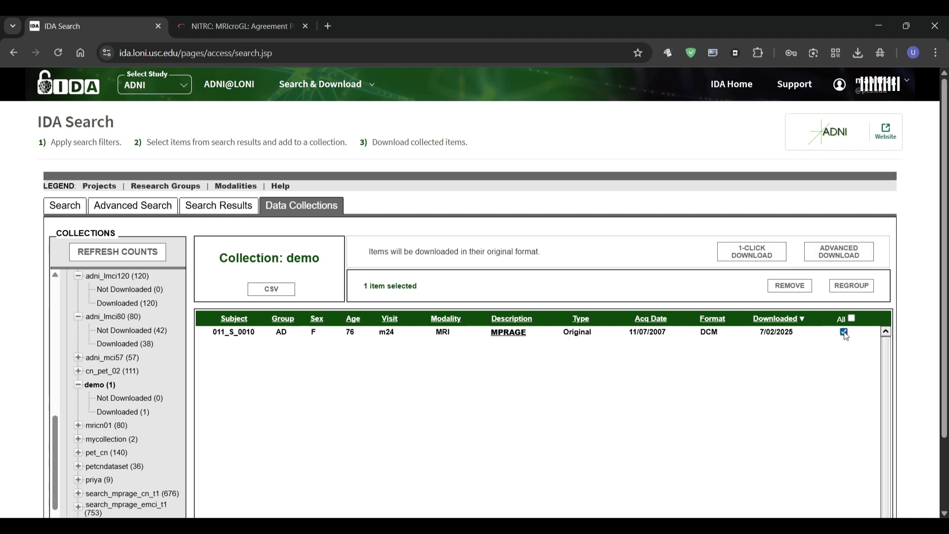
pyautogui.click(852, 319)
pyautogui.click(852, 319)
pyautogui.click(852, 318)
# - Download Zip File 1 of the demo collection with 1-Click Download and show the file in its folder
pyautogui.click(745, 262)
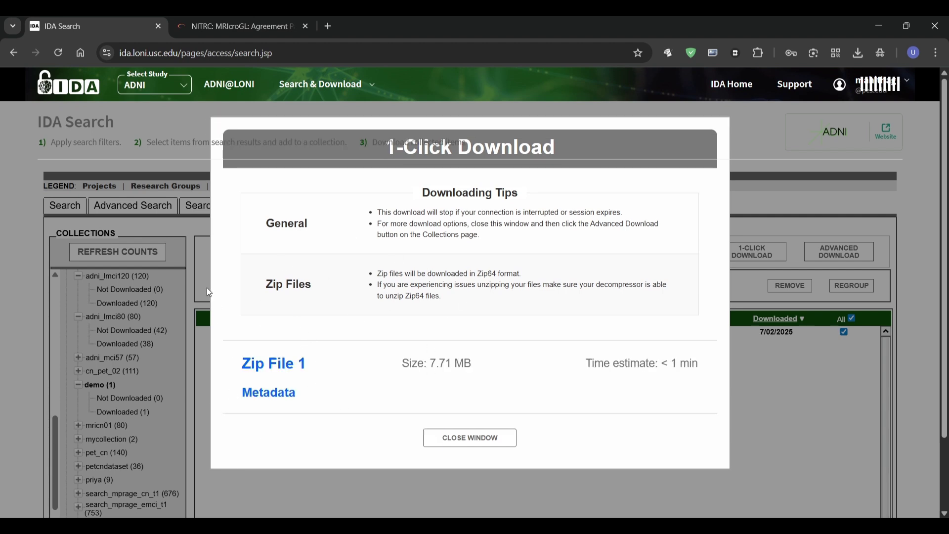
pyautogui.click(247, 367)
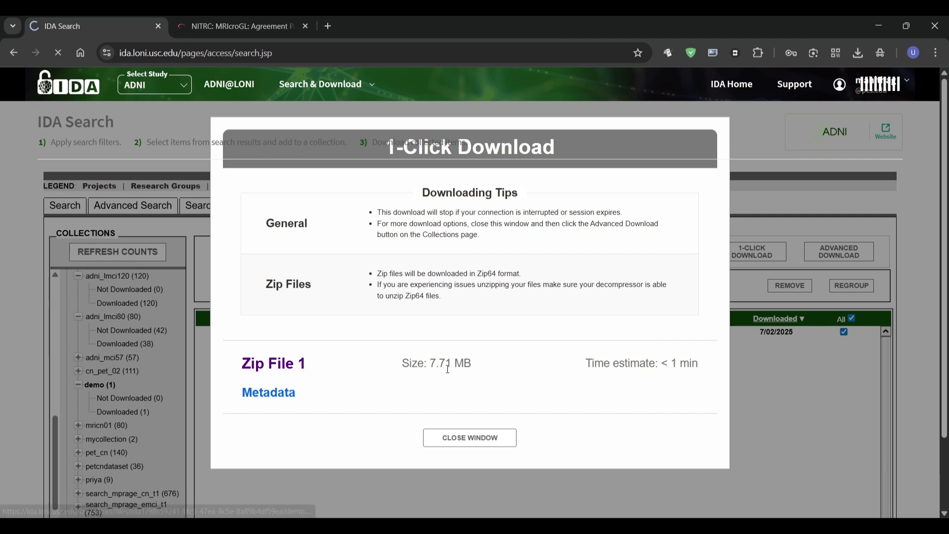
pyautogui.click(824, 108)
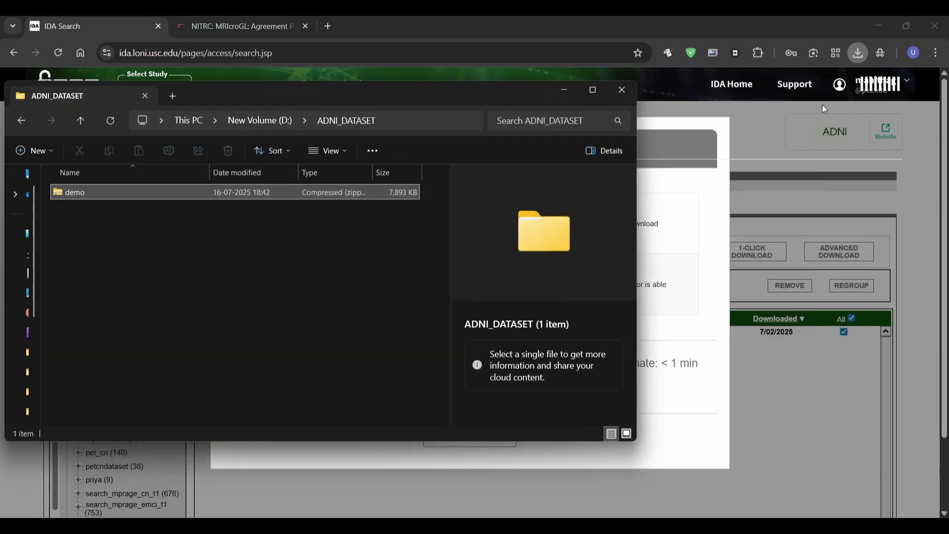
# - Extract the demo zip archive into a demo folder inside ADNI_DATASET
pyautogui.doubleClick(167, 199)
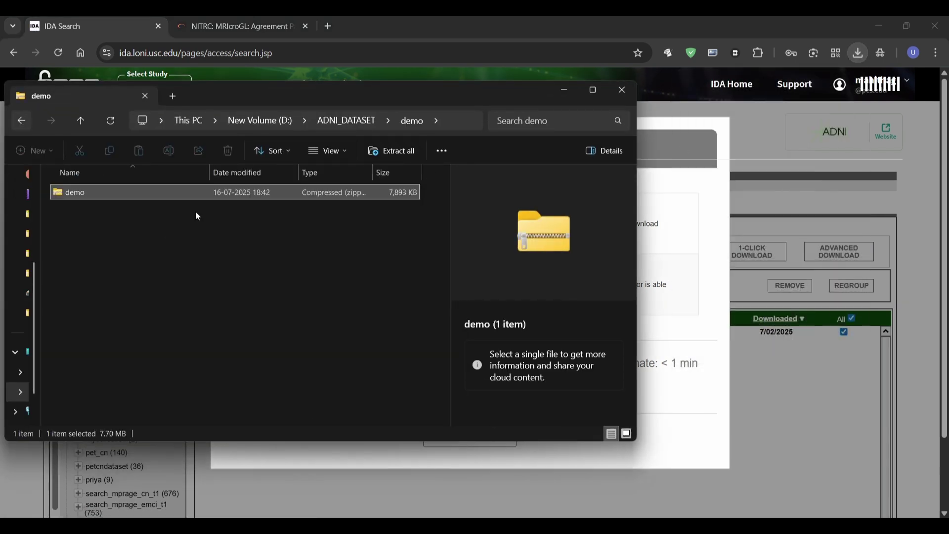
pyautogui.click(384, 151)
pyautogui.click(575, 400)
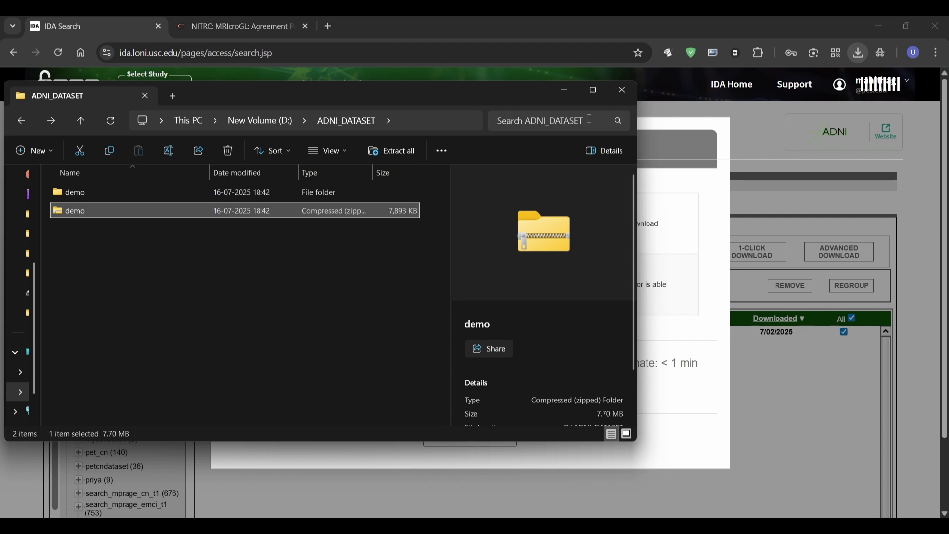
# - Minimise the file window, close the 1-Click Download dialog, and return to the simple search form
pyautogui.click(565, 91)
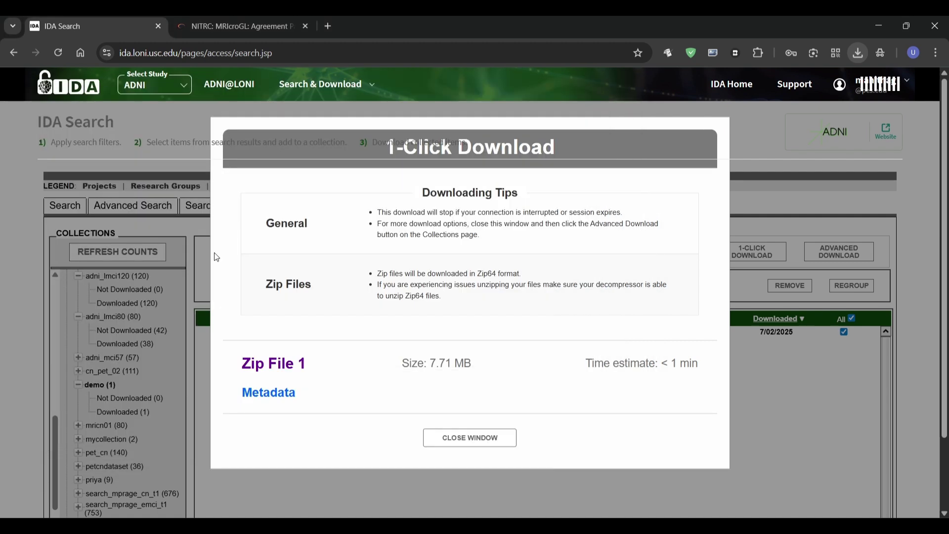
pyautogui.click(475, 439)
pyautogui.click(60, 206)
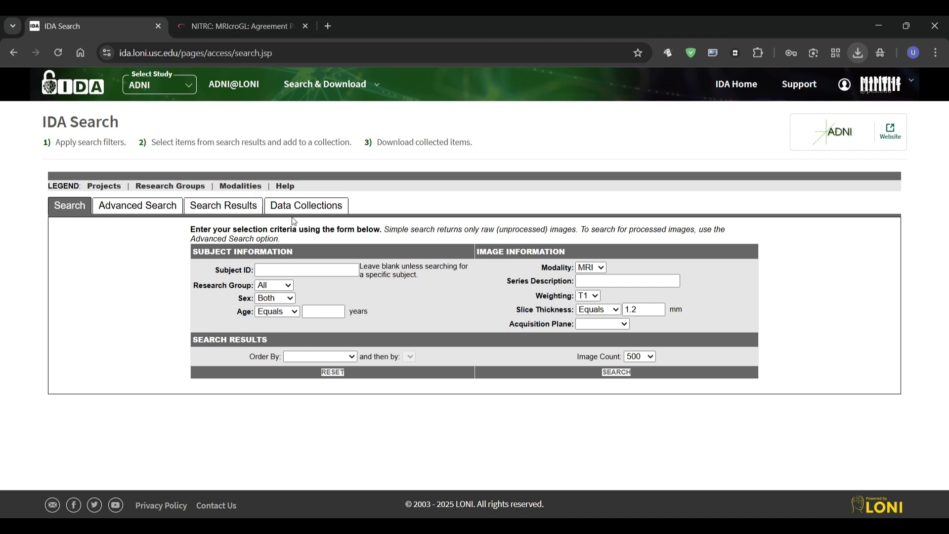
# - Reopen the download location in an enlarged window and go through the extracted demo folder down to the I91071 image folder
pyautogui.click(858, 53)
pyautogui.click(819, 106)
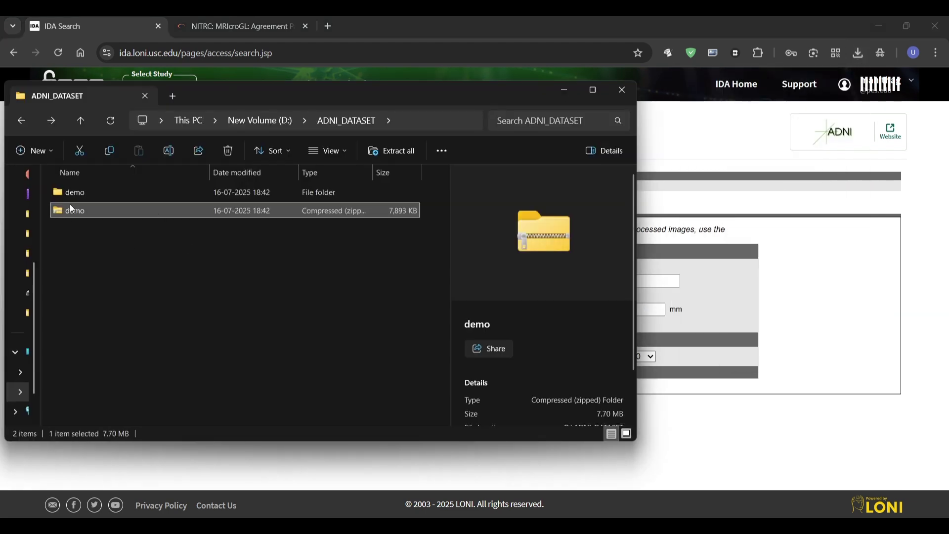
pyautogui.click(90, 194)
pyautogui.doubleClick(90, 195)
pyautogui.doubleClick(90, 194)
pyautogui.click(90, 195)
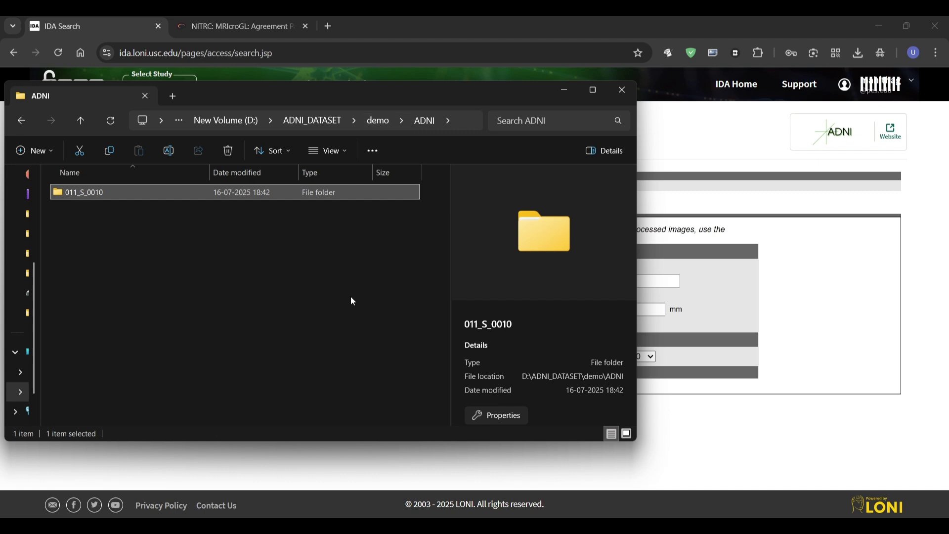
pyautogui.click(595, 90)
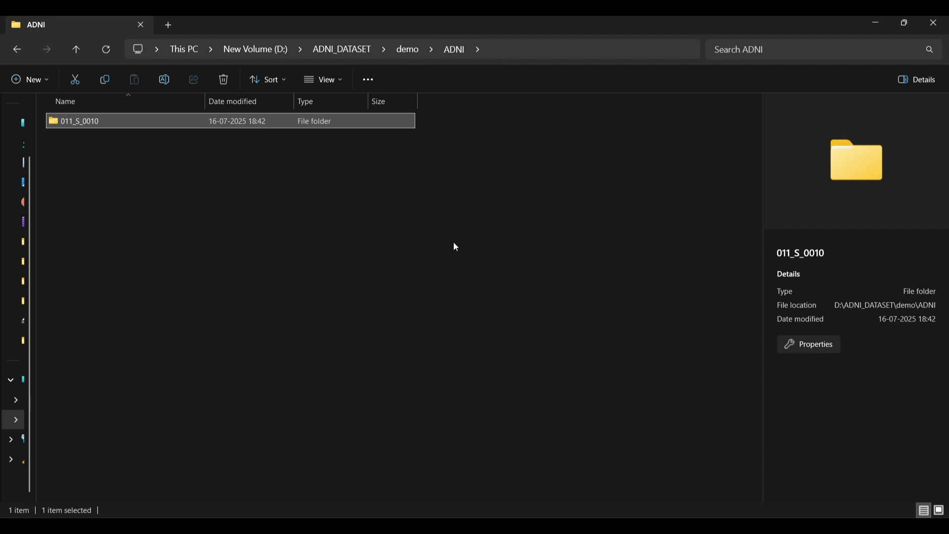
pyautogui.doubleClick(120, 124)
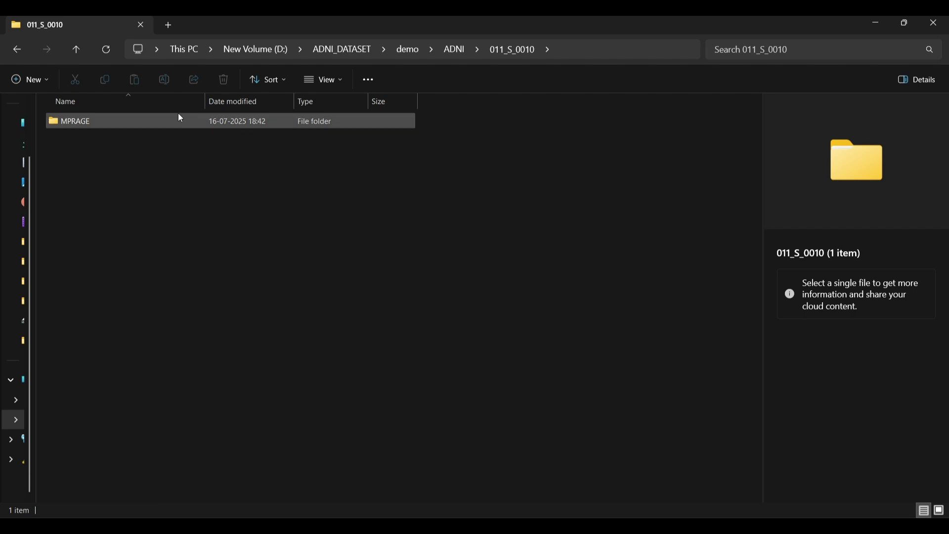
pyautogui.doubleClick(165, 123)
pyautogui.doubleClick(166, 123)
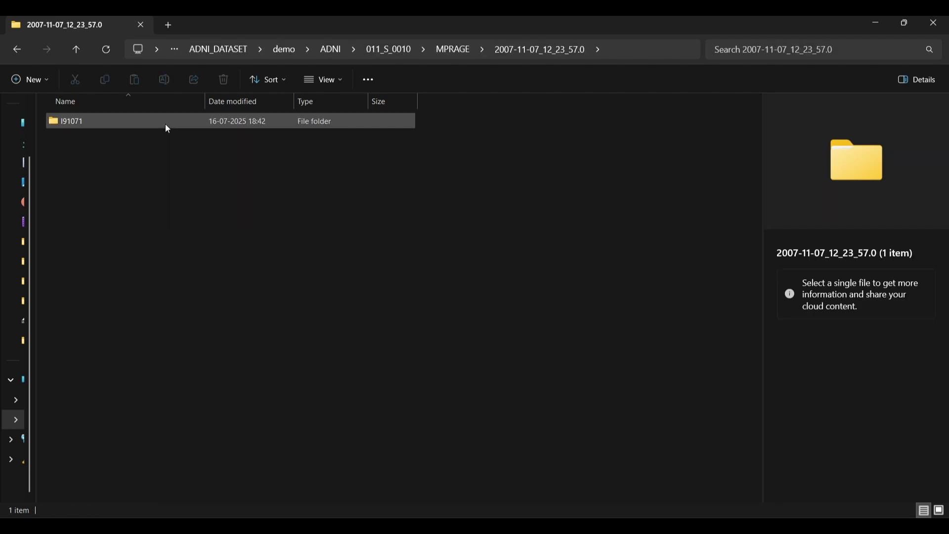
pyautogui.doubleClick(165, 124)
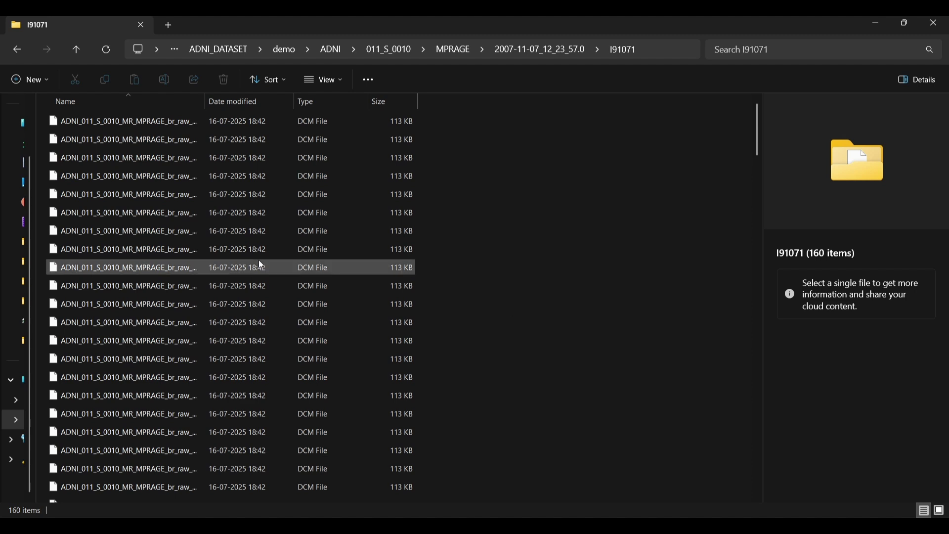
# - Open one of the MPRAGE DCM files just once in Notepad to view its raw contents, and close it again
pyautogui.doubleClick(251, 214)
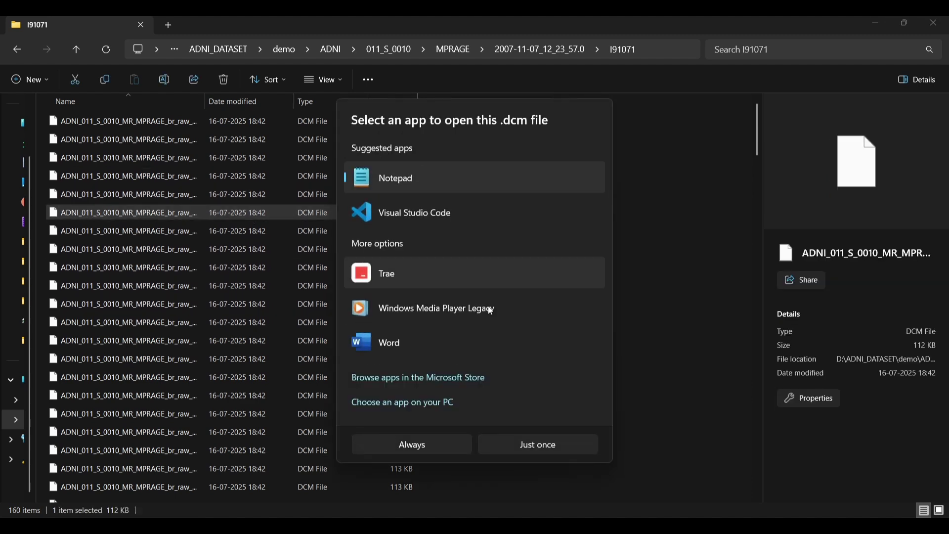
pyautogui.click(525, 448)
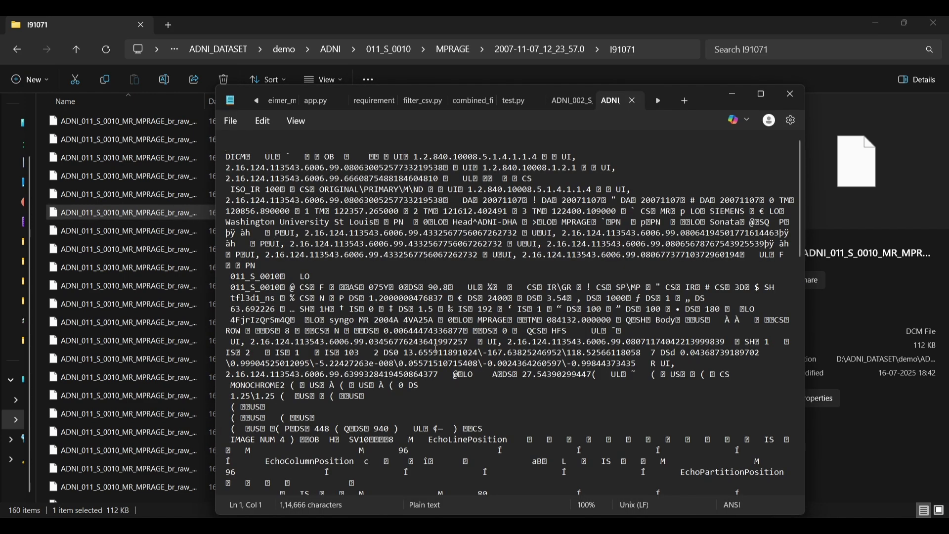
pyautogui.click(790, 94)
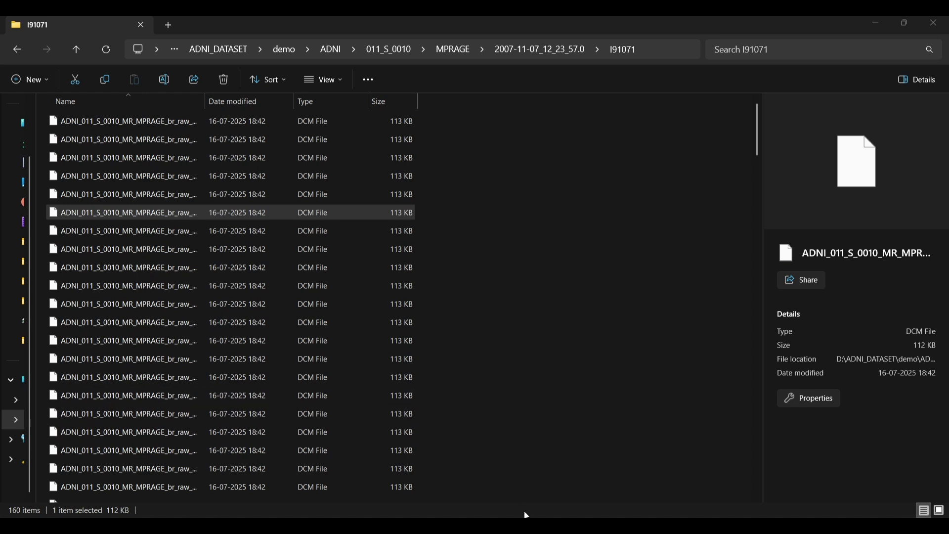
pyautogui.click(536, 488)
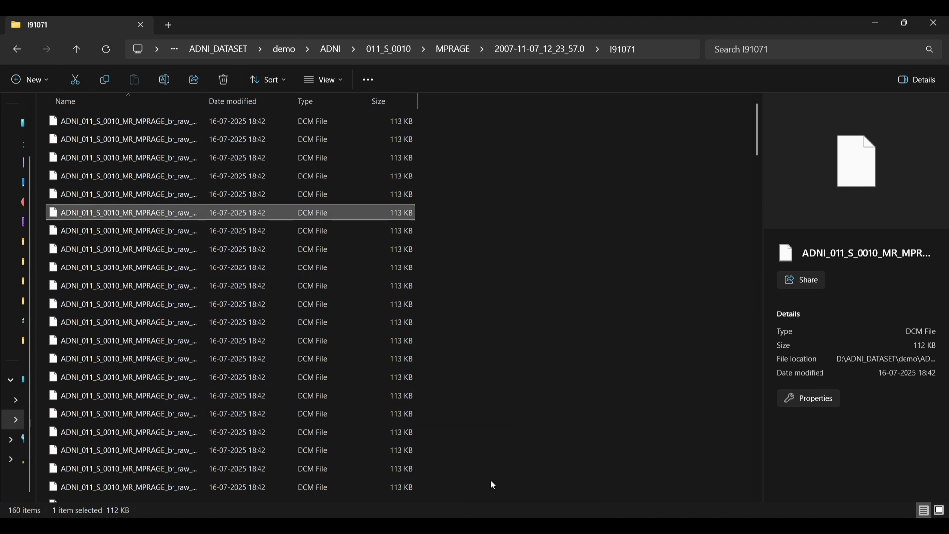
# - Switch to the browser and open the NITRC MRIcroGL page from the MRIcroGL_windows search results
pyautogui.hotkey('alt', 'Tab')
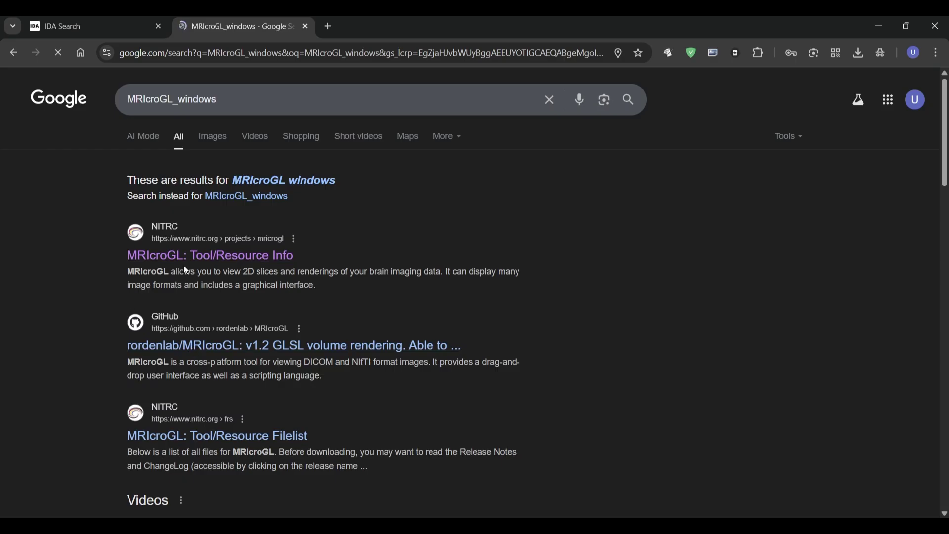
pyautogui.click(289, 260)
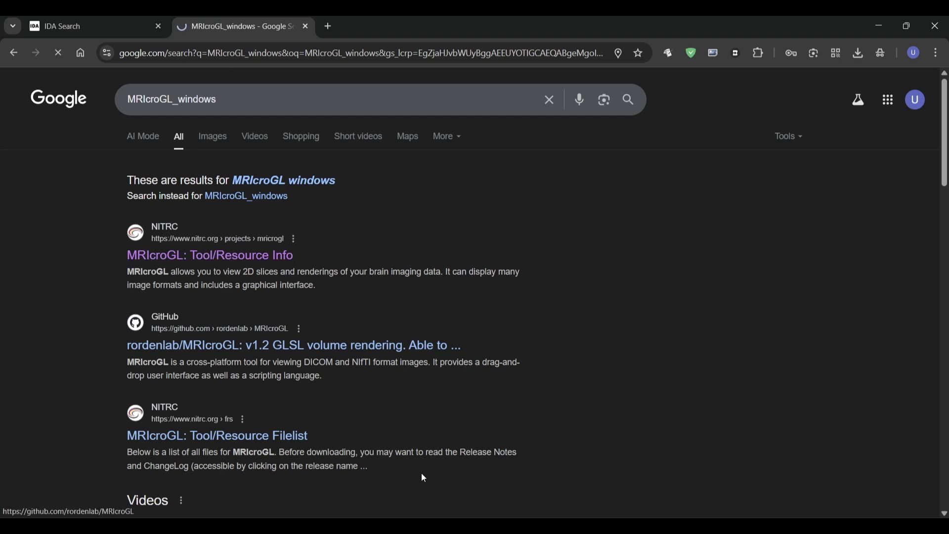
pyautogui.scroll(-5, 624, 246)
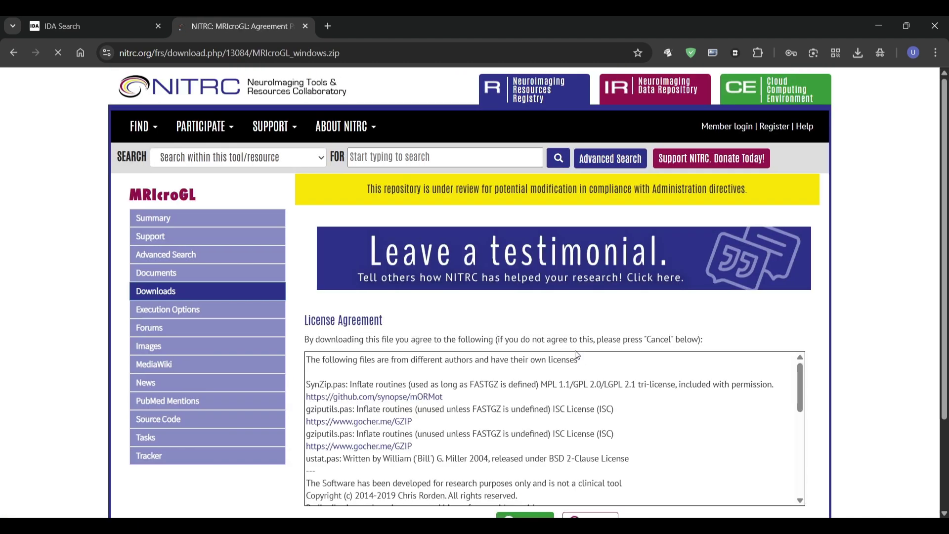
# - Accept the license agreement for MRIcroGL_windows.zip and save the archive in the ADNI_DATASET folder
pyautogui.scroll(-10, 566, 357)
pyautogui.scroll(-2, 325, 407)
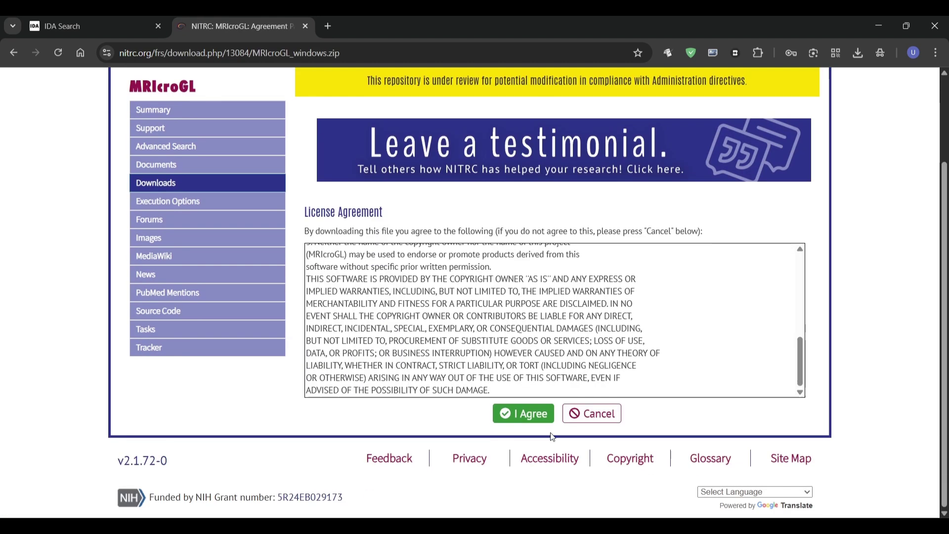
pyautogui.click(526, 417)
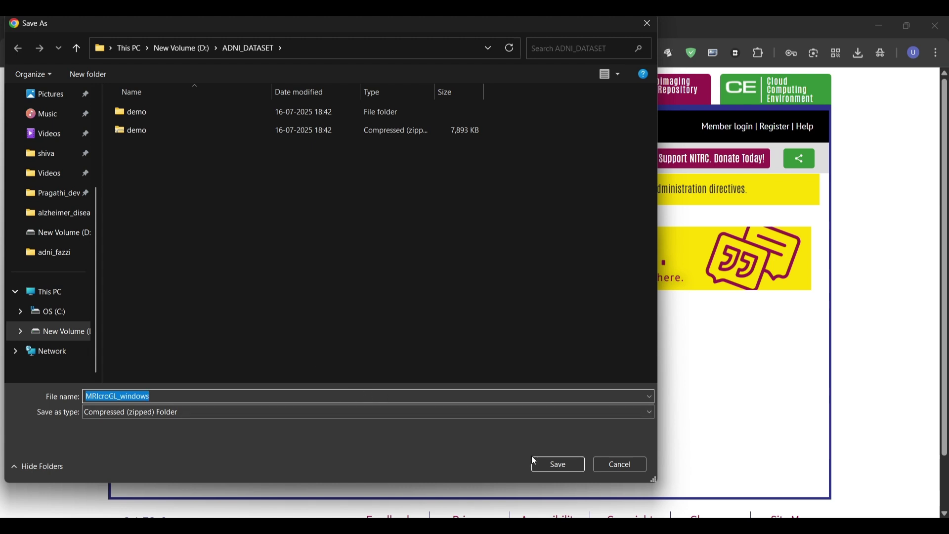
pyautogui.click(553, 465)
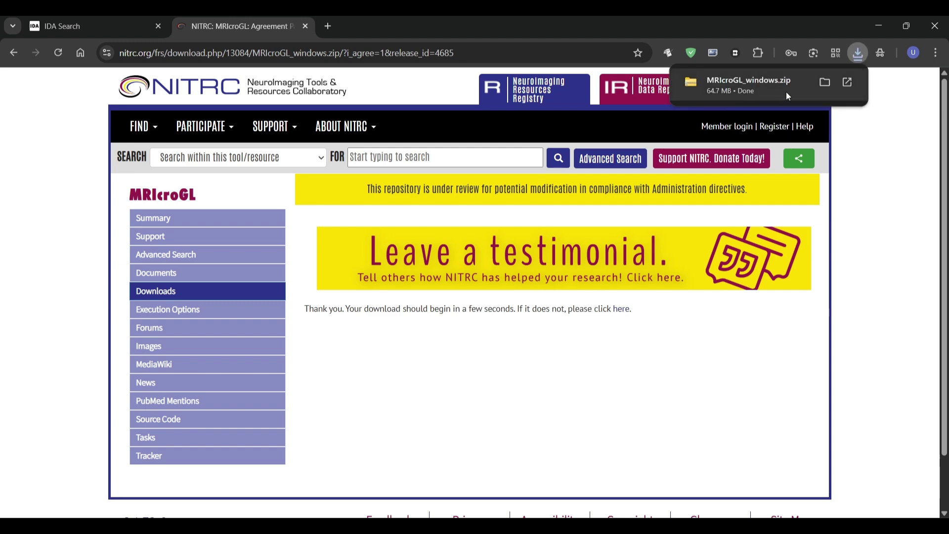
# - Show the downloaded MRIcroGL_windows archive in its folder and extract it to D:\ADNI_DATASET\MRIcroGL_windows
pyautogui.click(826, 83)
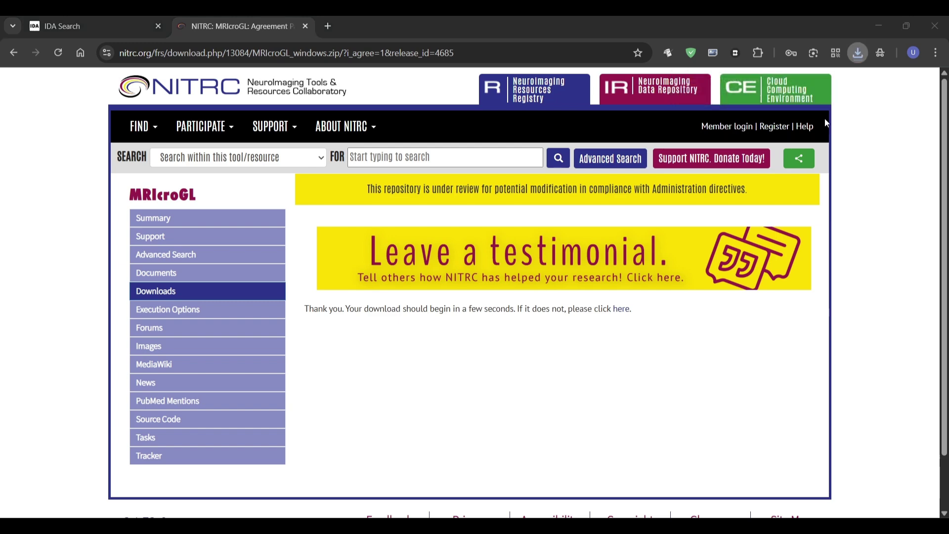
pyautogui.click(394, 81)
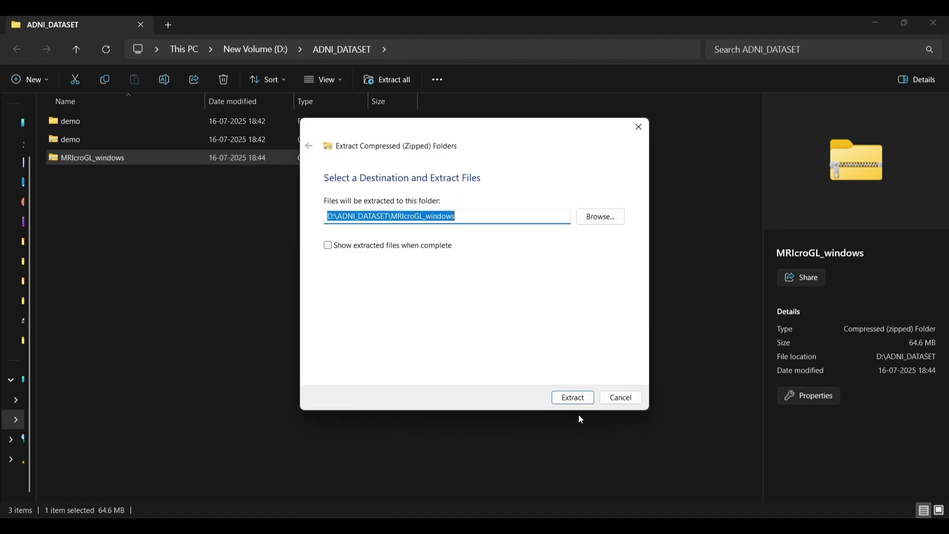
pyautogui.click(577, 399)
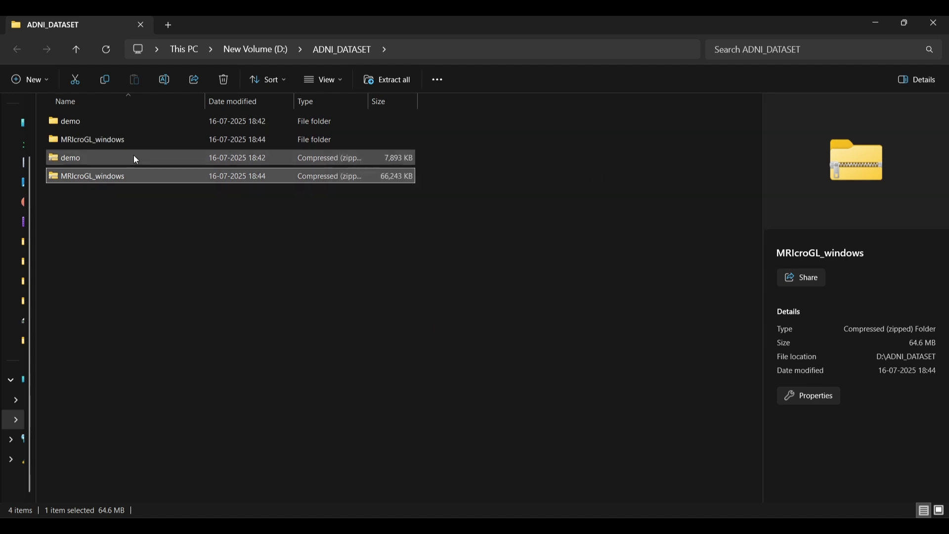
# - Go from ADNI_DATASET through the demo, ADNI, 011_S_0010 and MPRAGE folders down to the I91071 image folder
pyautogui.click(165, 254)
pyautogui.click(114, 141)
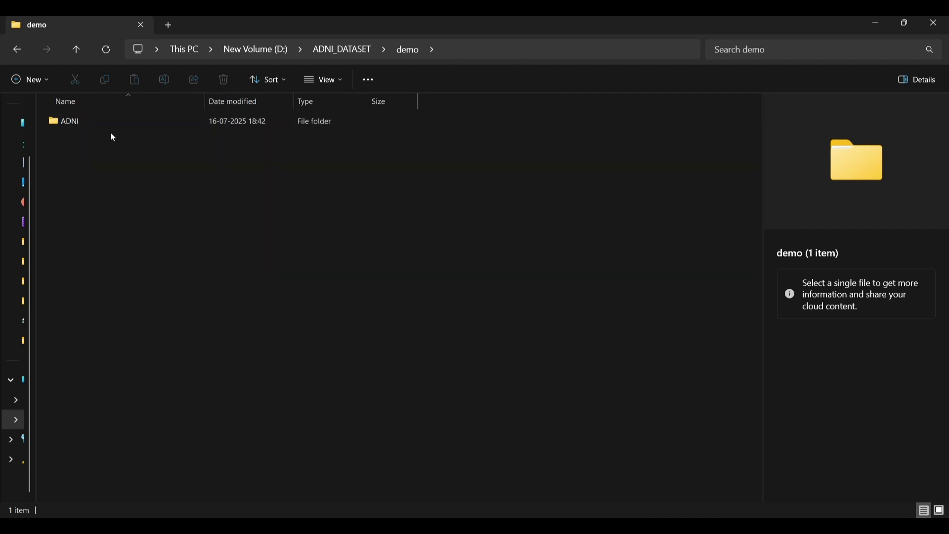
pyautogui.doubleClick(114, 126)
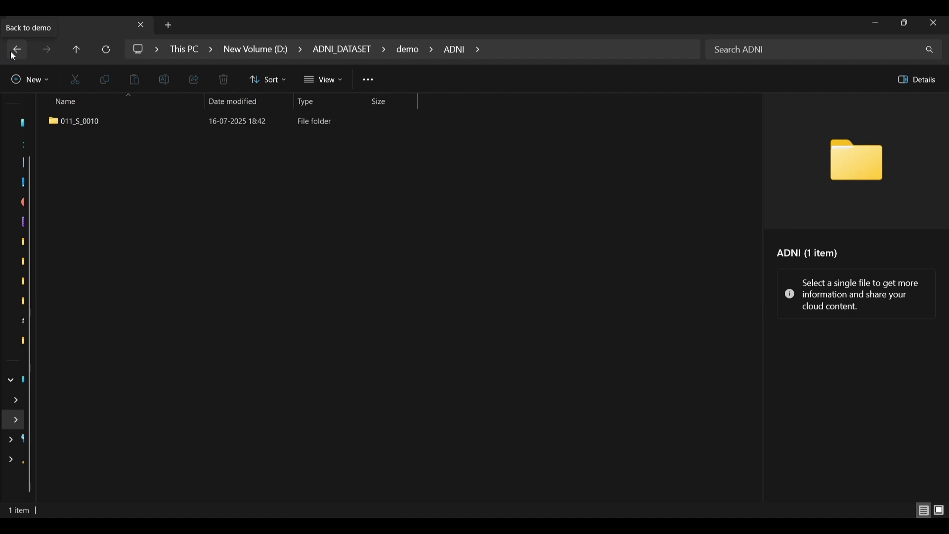
pyautogui.doubleClick(120, 127)
pyautogui.doubleClick(120, 127)
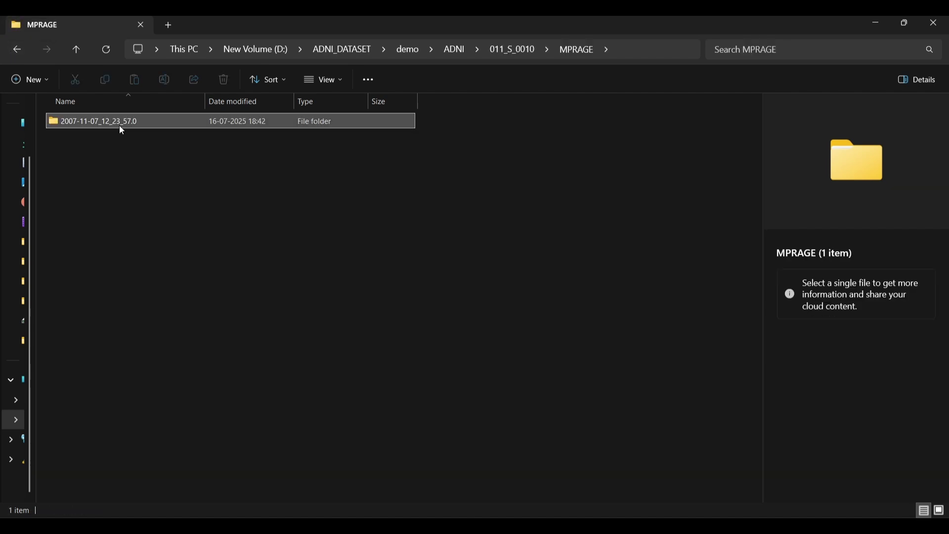
pyautogui.doubleClick(120, 126)
pyautogui.doubleClick(120, 127)
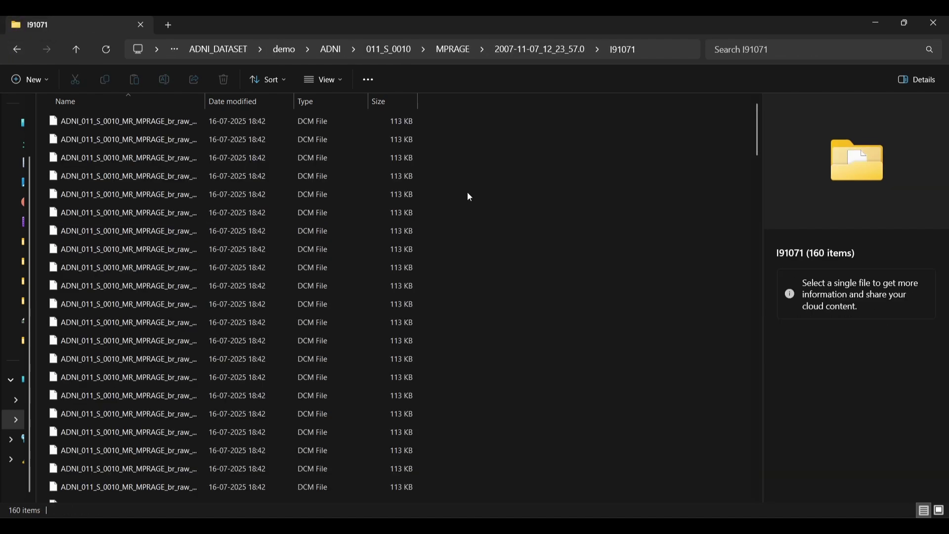
# - Move all the DCM files from I91071 up into the 011_S_0010 folder, and delete the emptied MPRAGE folder
pyautogui.hotkey('ctrl', 'a')
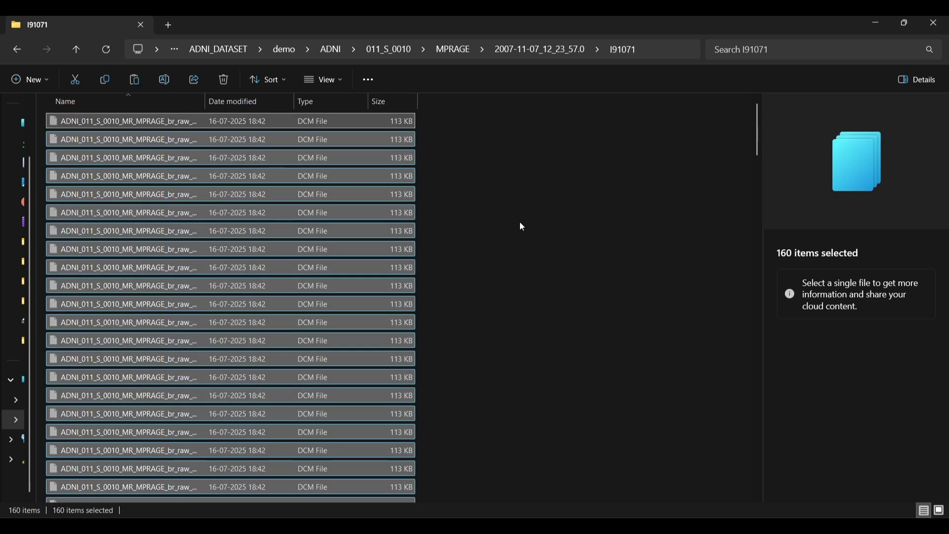
pyautogui.click(384, 49)
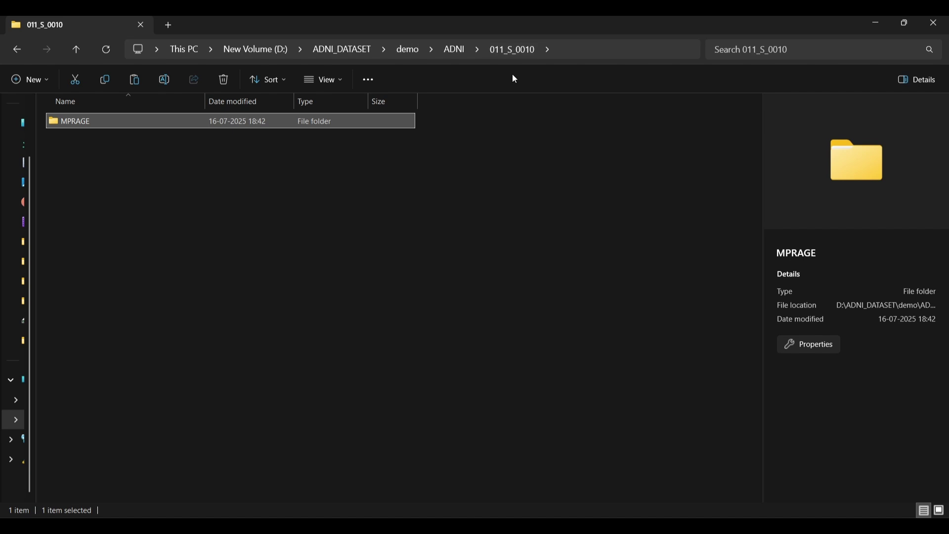
pyautogui.click(290, 178)
pyautogui.click(200, 121)
pyautogui.click(339, 293)
pyautogui.hotkey('ctrl', 'v')
pyautogui.click(522, 129)
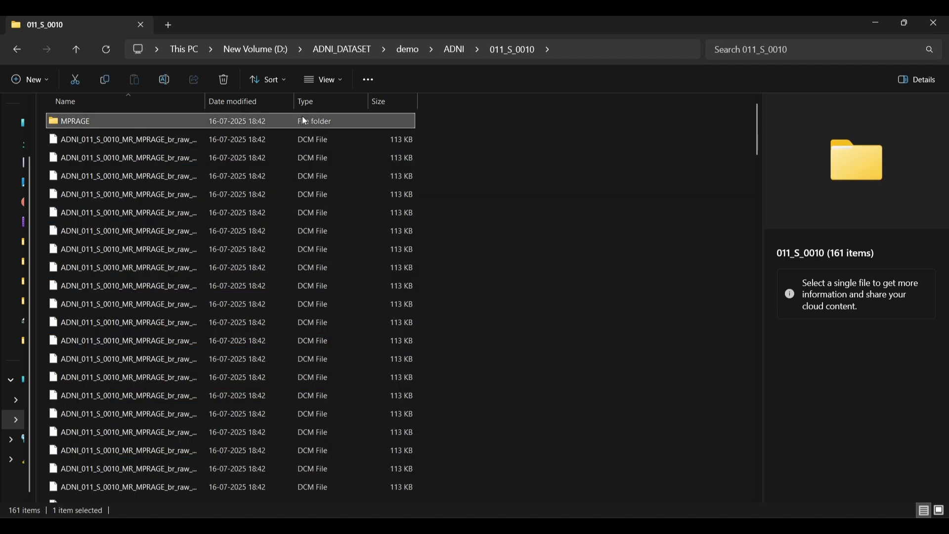
pyautogui.click(305, 120)
pyautogui.press('Delete')
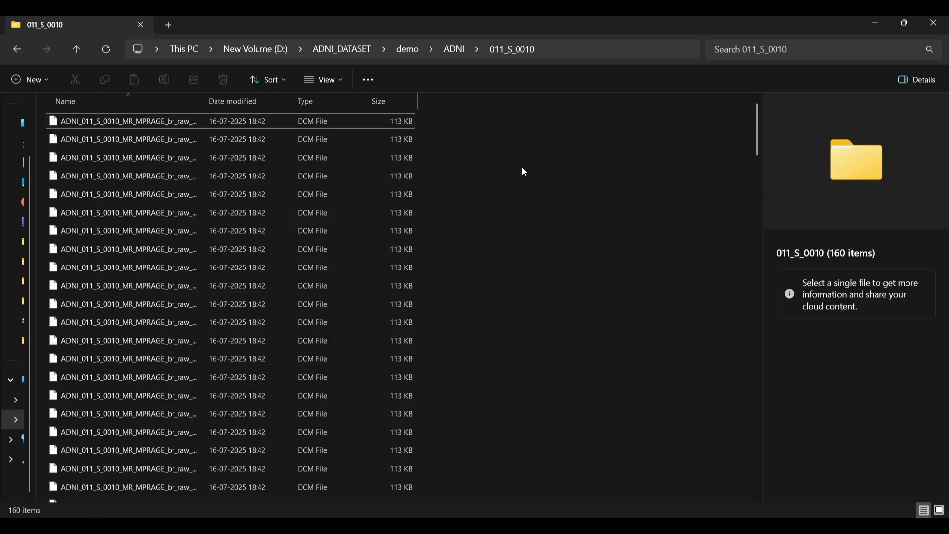
# - Examine the nested folder structure between ADNI_DATASET, demo, ADNI and 011_S_0010, ending back in ADNI_DATASET
pyautogui.click(454, 50)
pyautogui.click(402, 51)
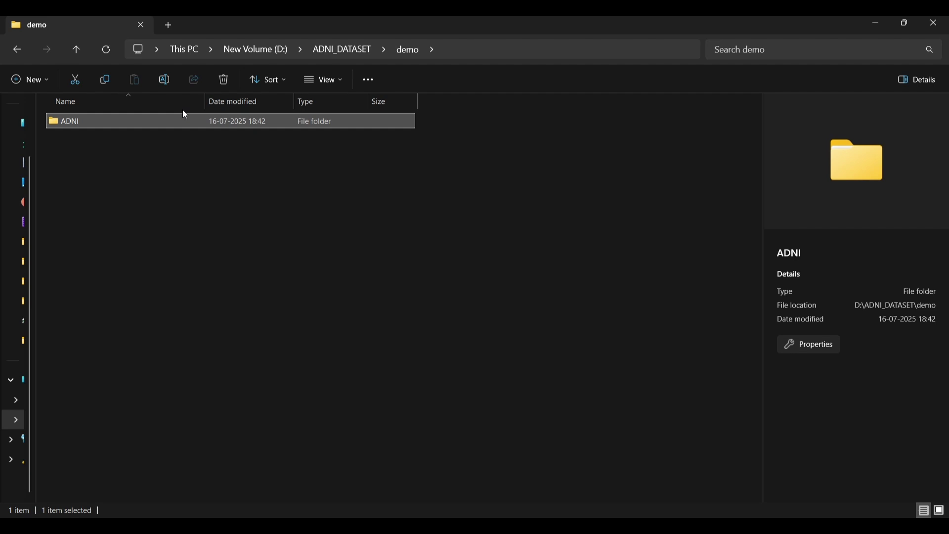
pyautogui.doubleClick(237, 124)
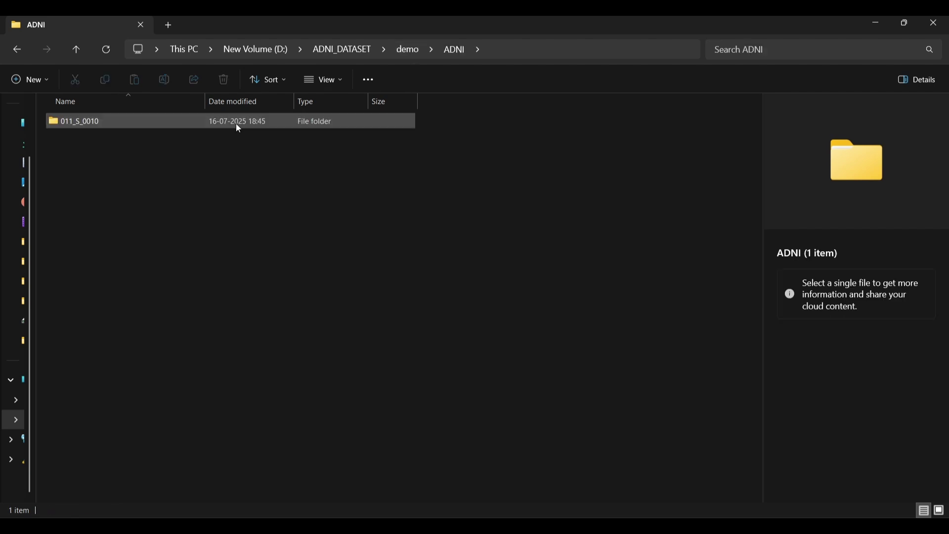
pyautogui.doubleClick(237, 123)
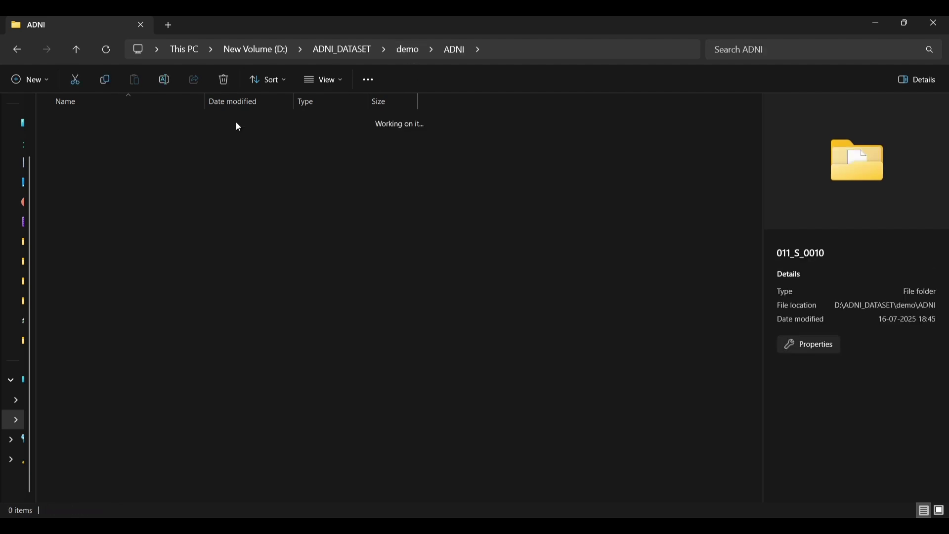
pyautogui.click(17, 50)
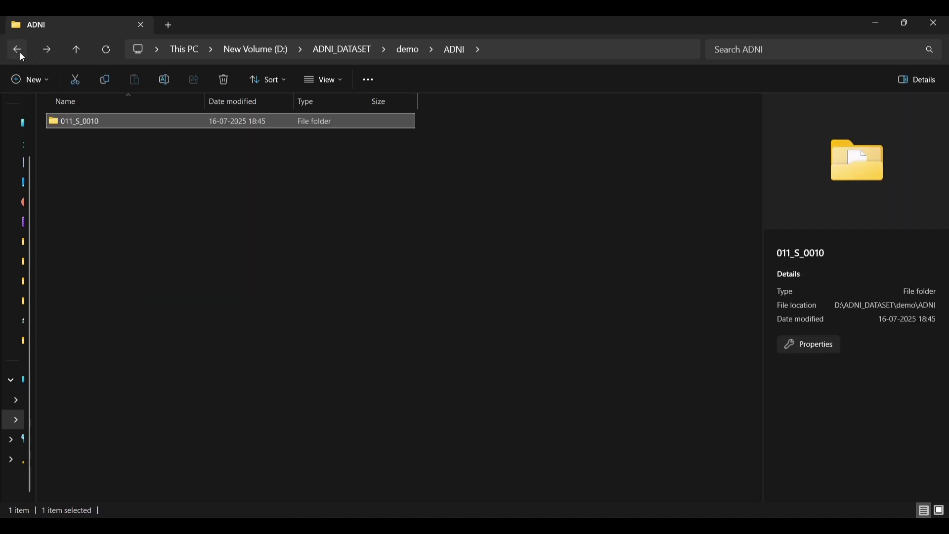
pyautogui.click(20, 52)
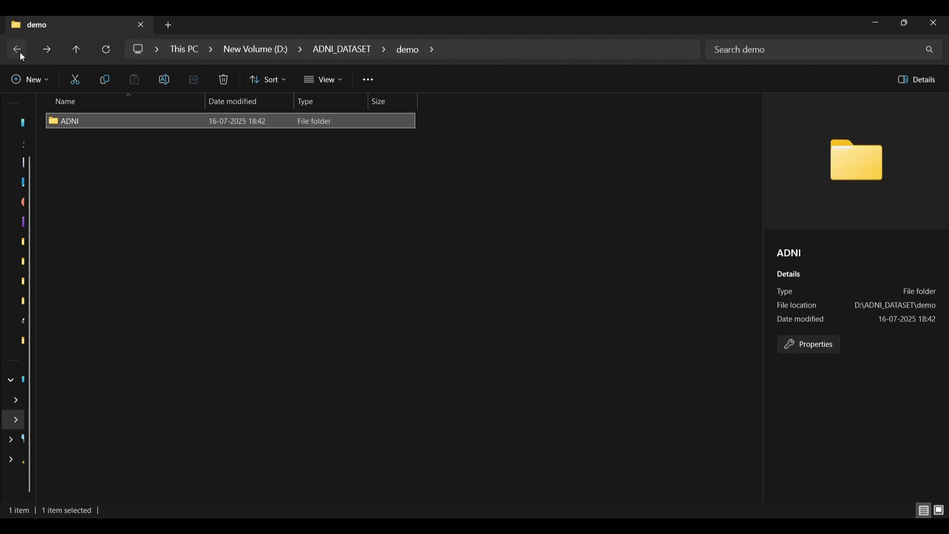
pyautogui.hotkey('alt', 'Right')
pyautogui.click(356, 49)
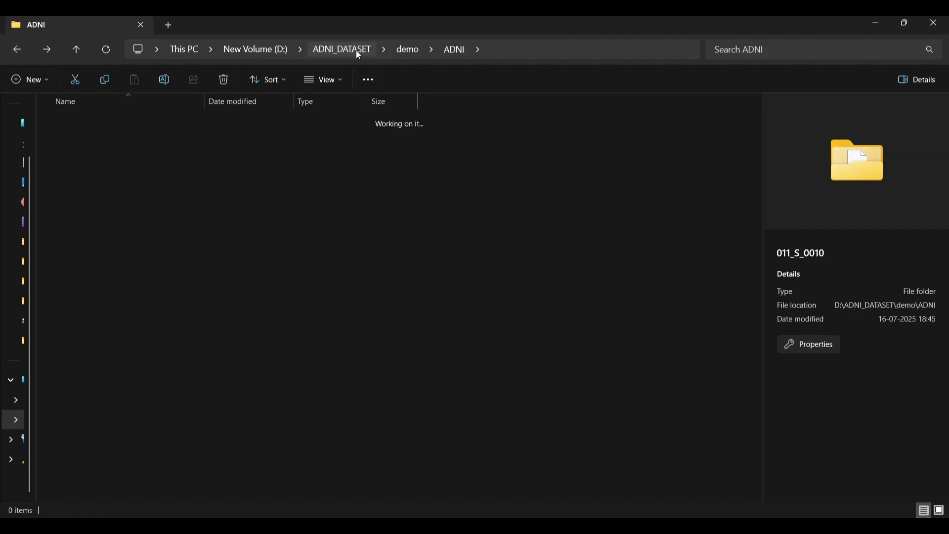
pyautogui.doubleClick(166, 122)
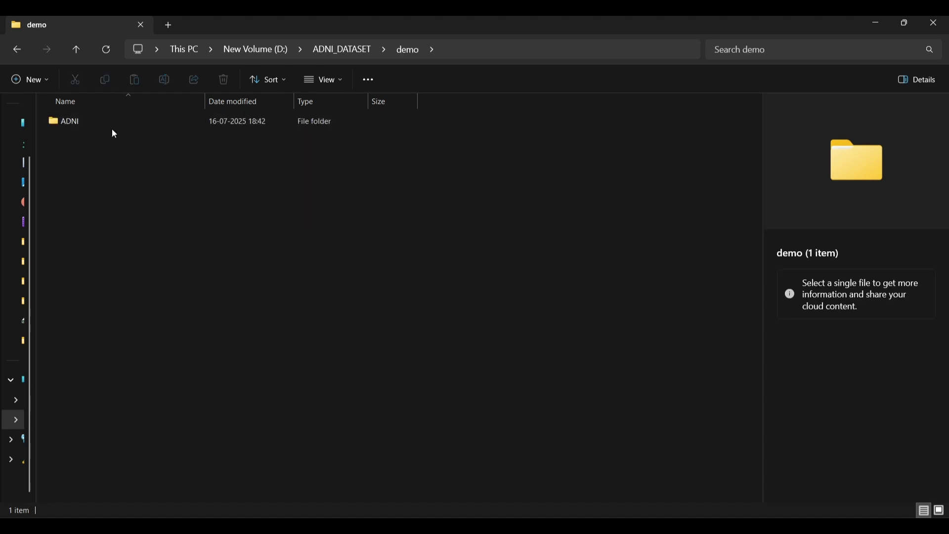
pyautogui.doubleClick(60, 121)
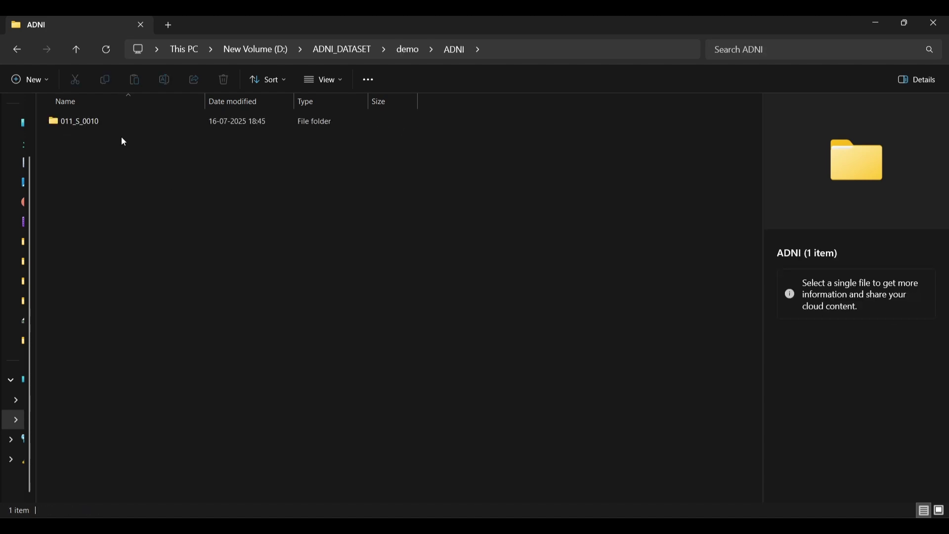
pyautogui.click(13, 56)
pyautogui.click(13, 55)
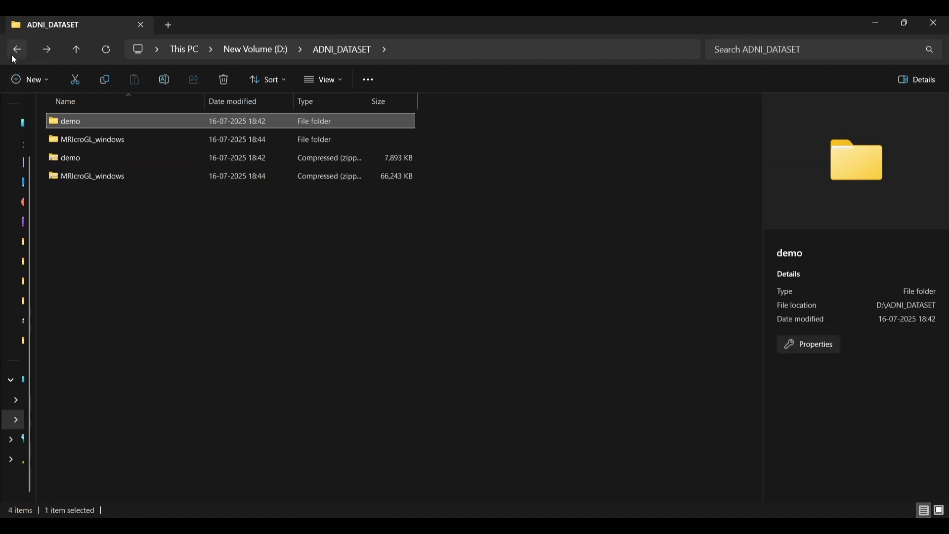
# - Move the 011_S_0010 folder from ADNI up into the demo folder, and delete the emptied ADNI folder
pyautogui.doubleClick(121, 122)
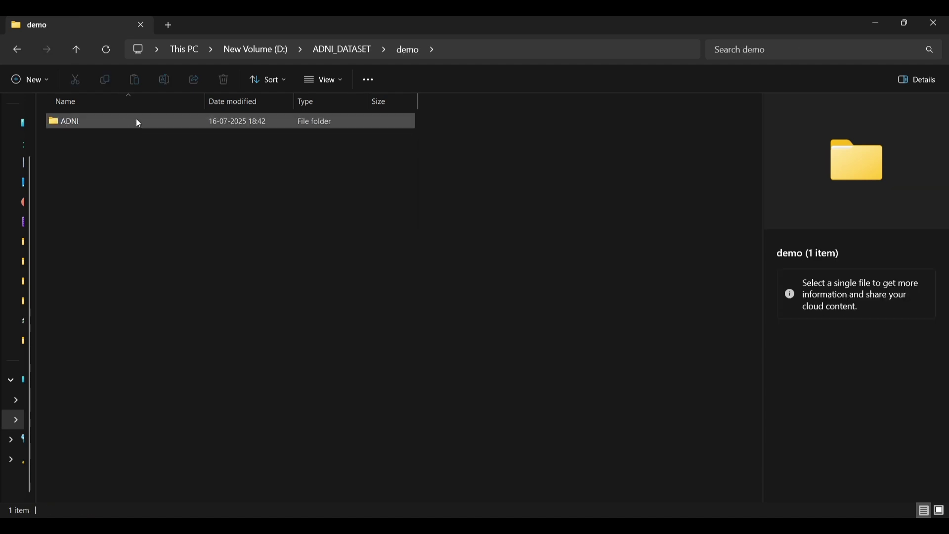
pyautogui.doubleClick(133, 123)
pyautogui.click(164, 123)
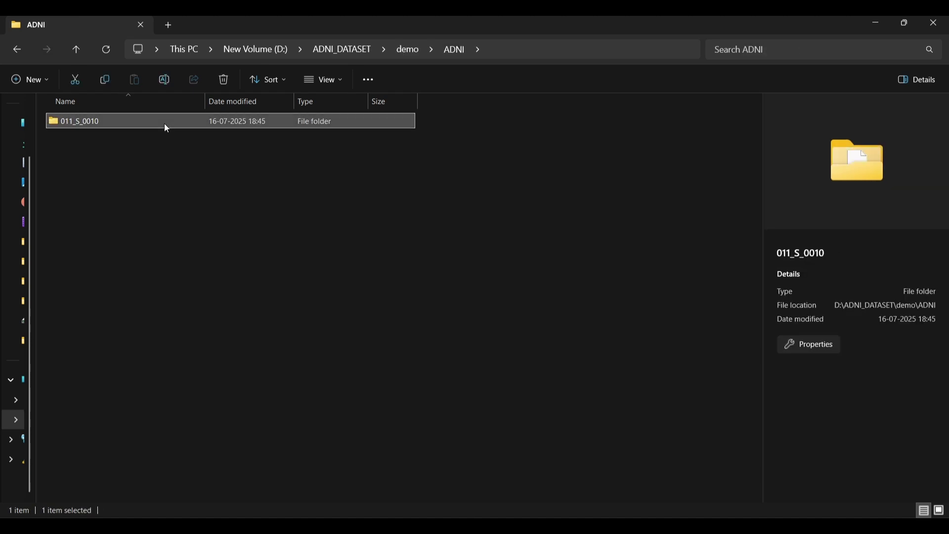
pyautogui.click(457, 54)
pyautogui.click(475, 404)
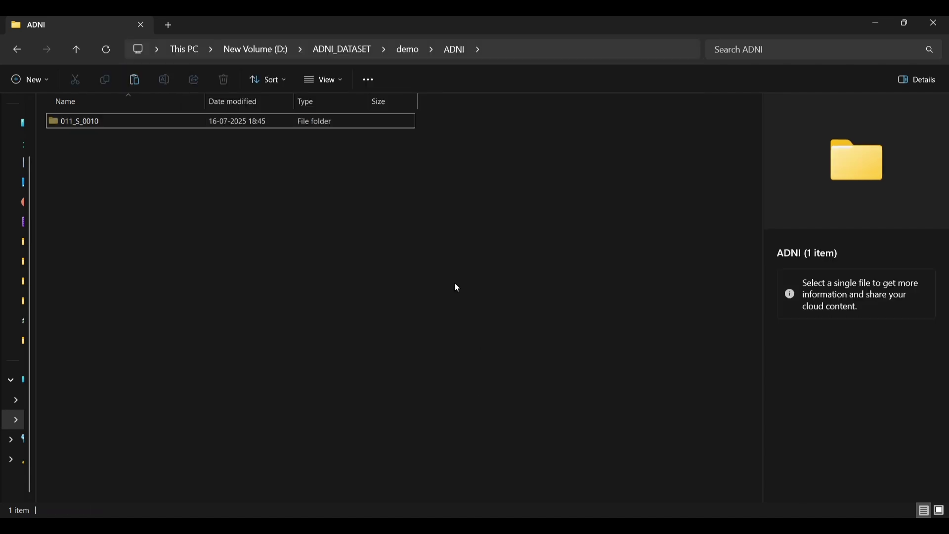
pyautogui.click(409, 56)
pyautogui.click(341, 278)
pyautogui.hotkey('ctrl', 'v')
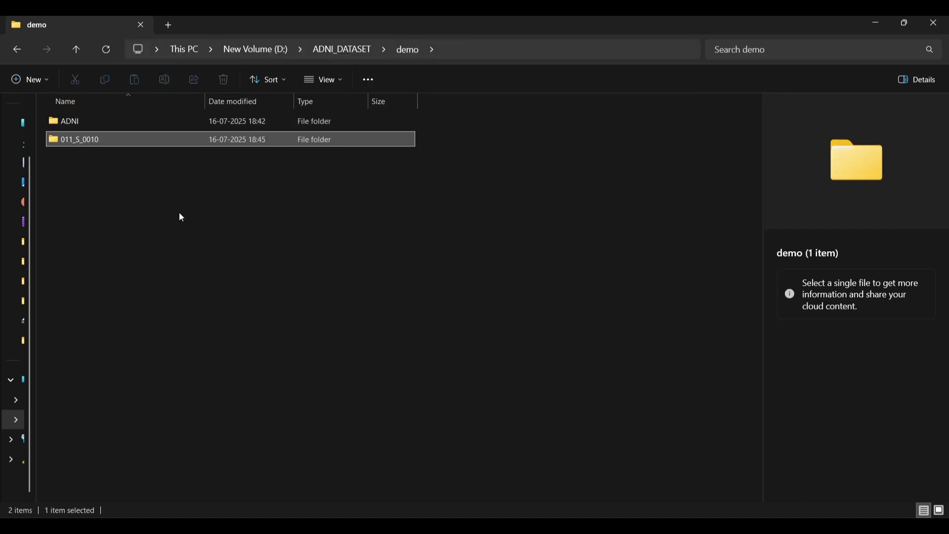
pyautogui.click(137, 119)
pyautogui.press('Delete')
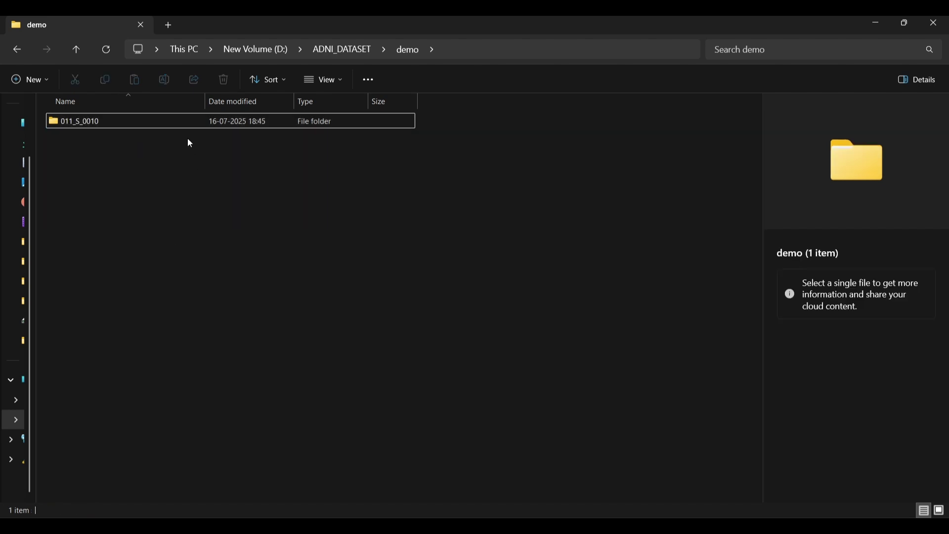
# - Check the contents of the relocated 011_S_0010 folder and return to the ADNI_DATASET folder
pyautogui.doubleClick(191, 124)
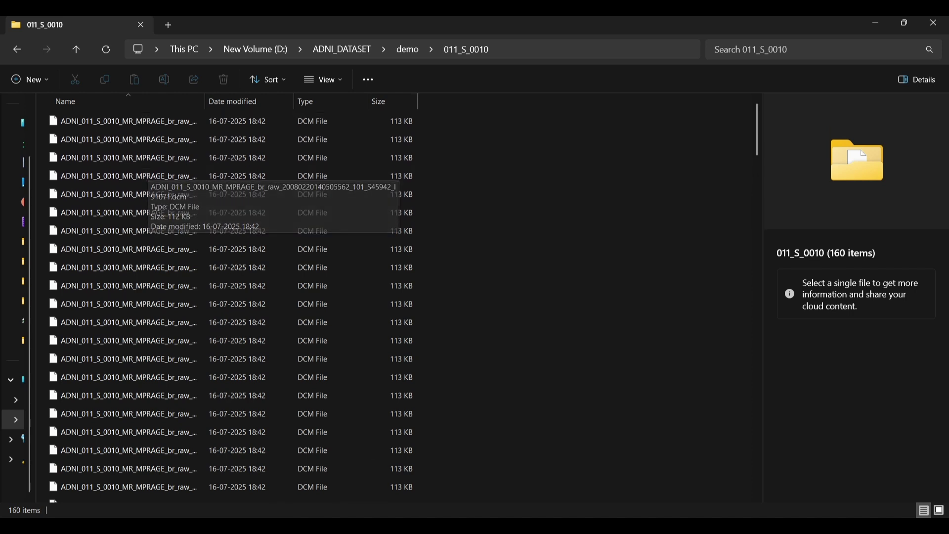
pyautogui.click(17, 52)
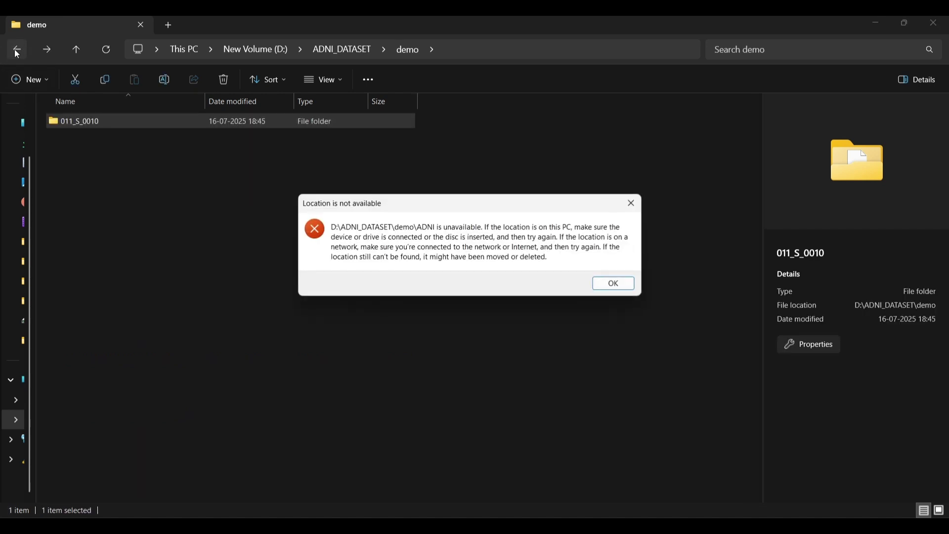
pyautogui.click(617, 286)
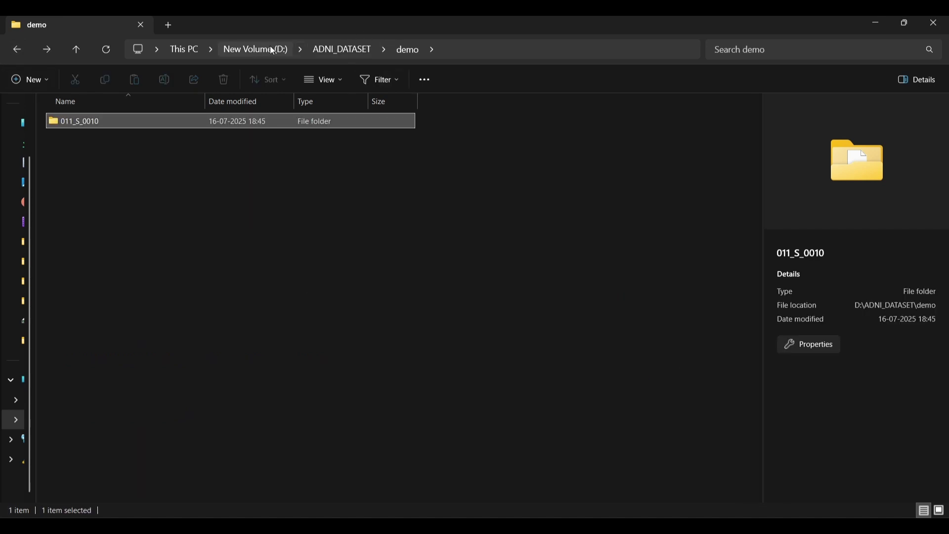
pyautogui.click(338, 50)
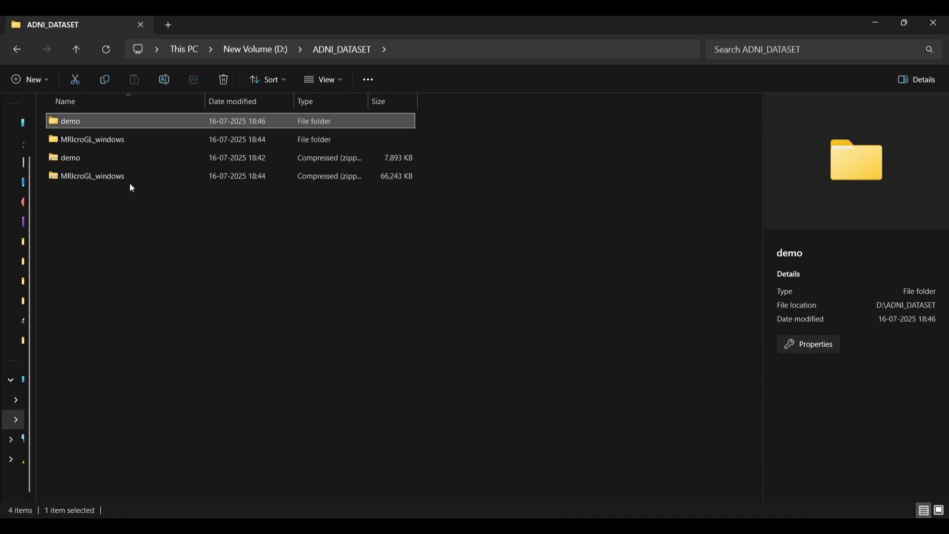
# - Launch the MRIcroGL application from the extracted MRIcroGL_windows folder and allow the unverified program to run
pyautogui.doubleClick(134, 140)
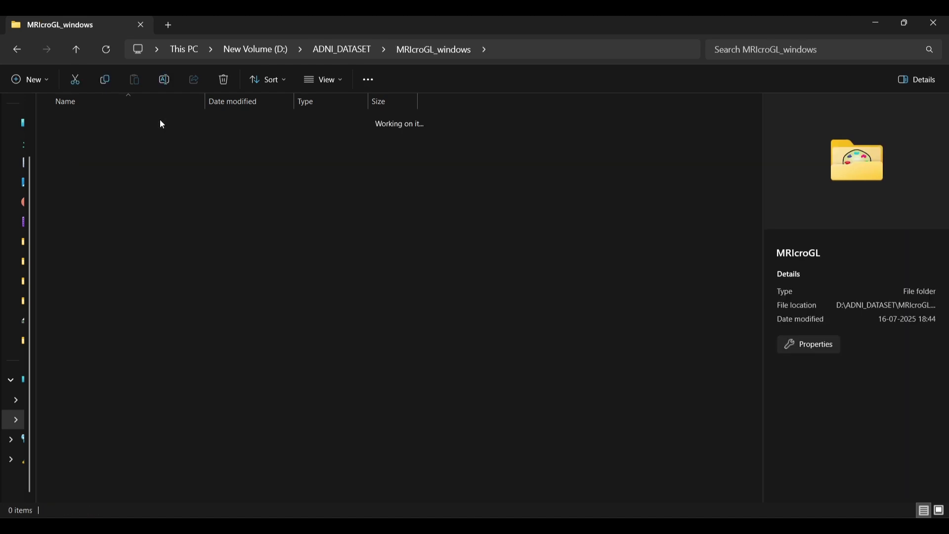
pyautogui.doubleClick(162, 122)
pyautogui.doubleClick(192, 140)
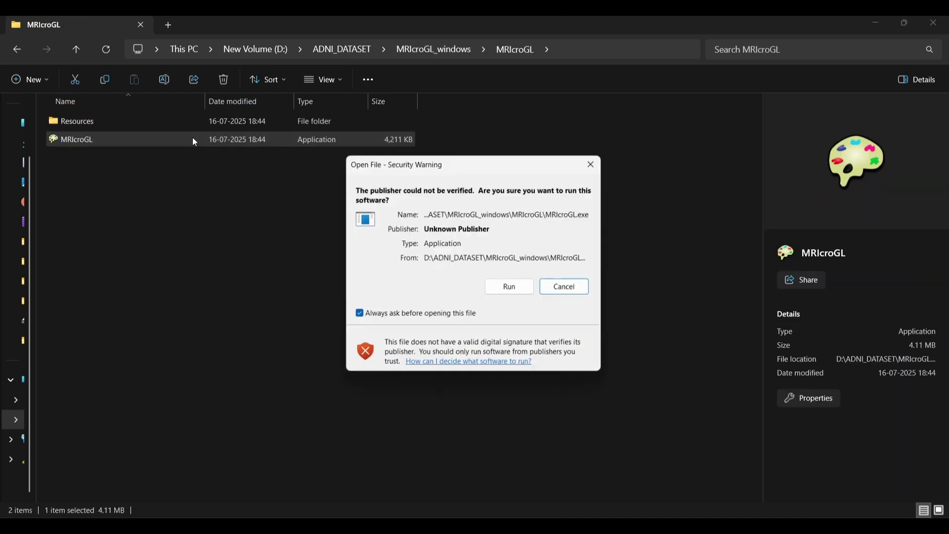
pyautogui.click(510, 284)
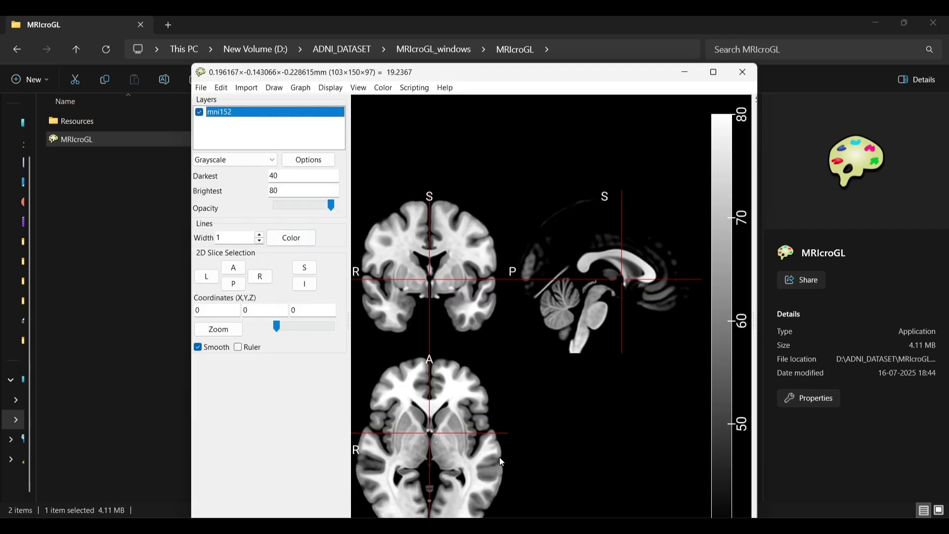
# - Start opening an existing image in MRIcroGL and browse up to the New Volume (D:) drive
pyautogui.click(201, 87)
pyautogui.click(237, 106)
pyautogui.click(201, 88)
pyautogui.click(245, 113)
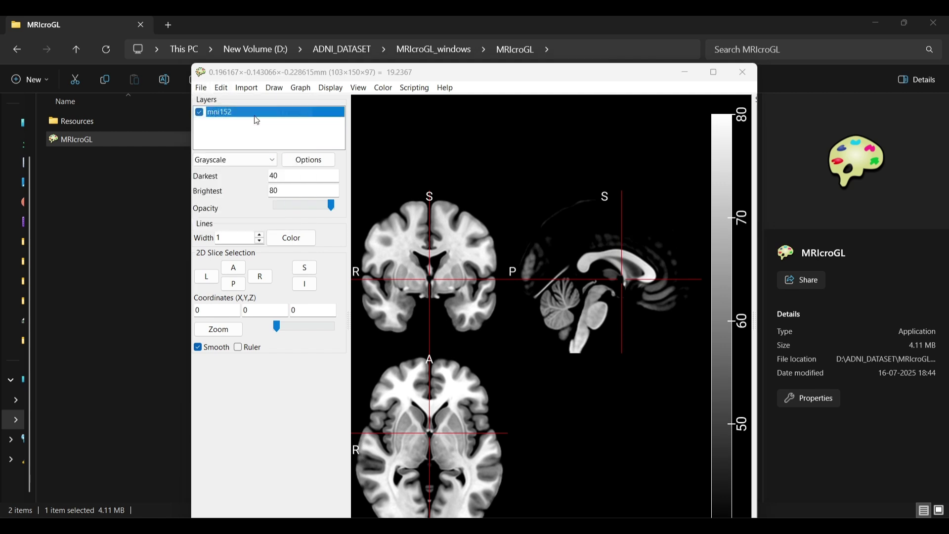
pyautogui.click(346, 124)
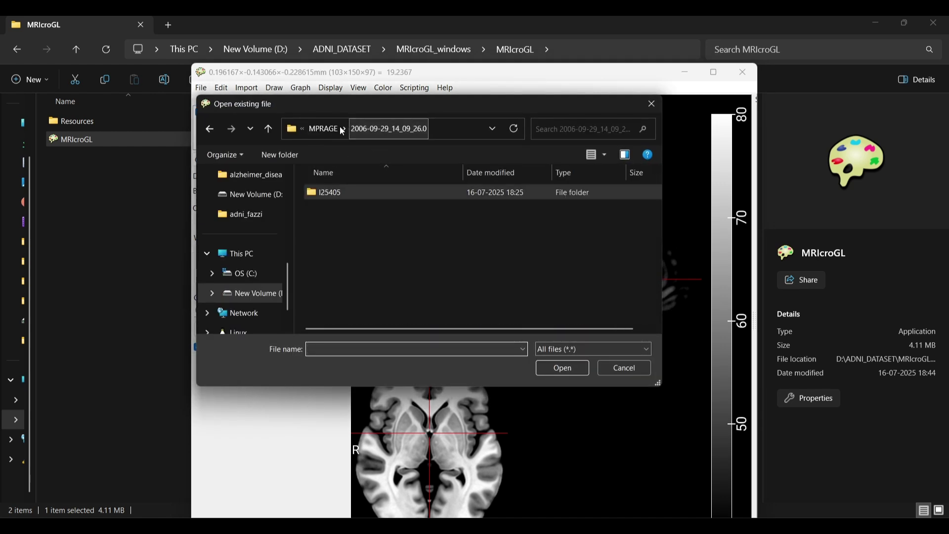
pyautogui.click(316, 128)
pyautogui.click(315, 128)
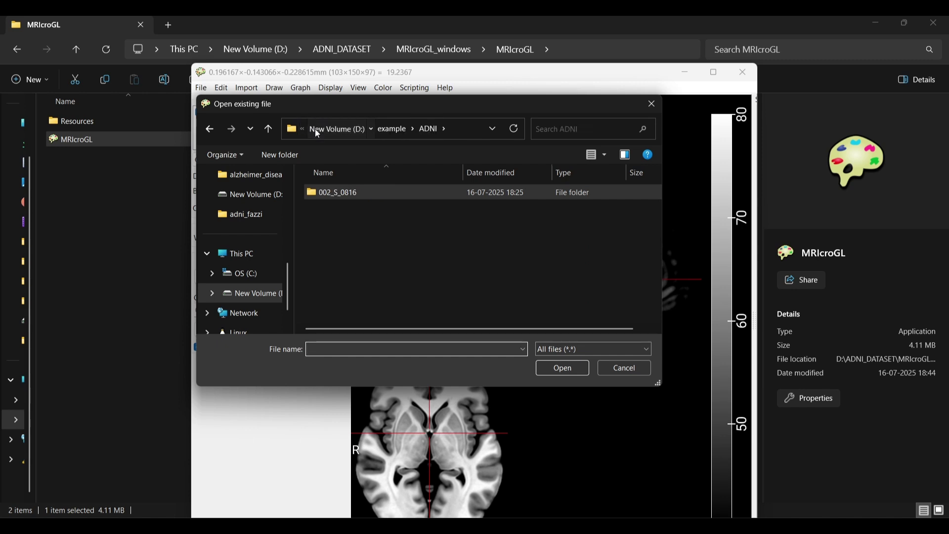
pyautogui.click(315, 129)
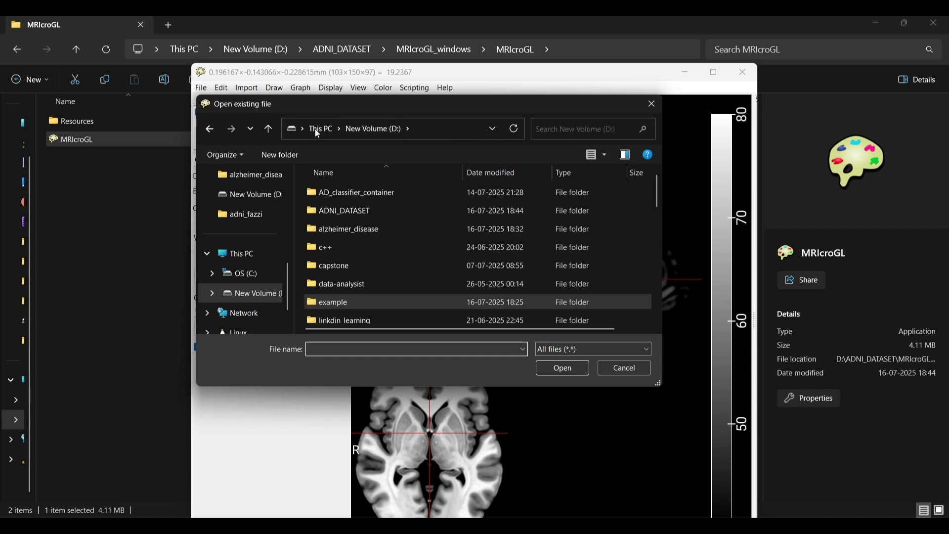
# - Open a DCM file from ADNI_DATASET, demo, 011_S_0010, and move the crosshair within the coronal view
pyautogui.doubleClick(349, 210)
pyautogui.doubleClick(346, 194)
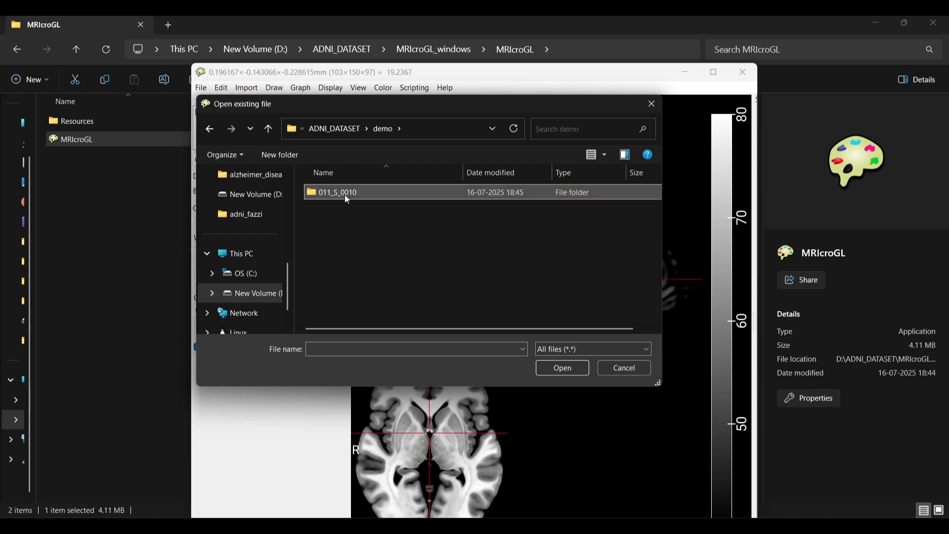
pyautogui.doubleClick(347, 201)
pyautogui.scroll(1, 424, 298)
pyautogui.click(379, 216)
pyautogui.click(564, 366)
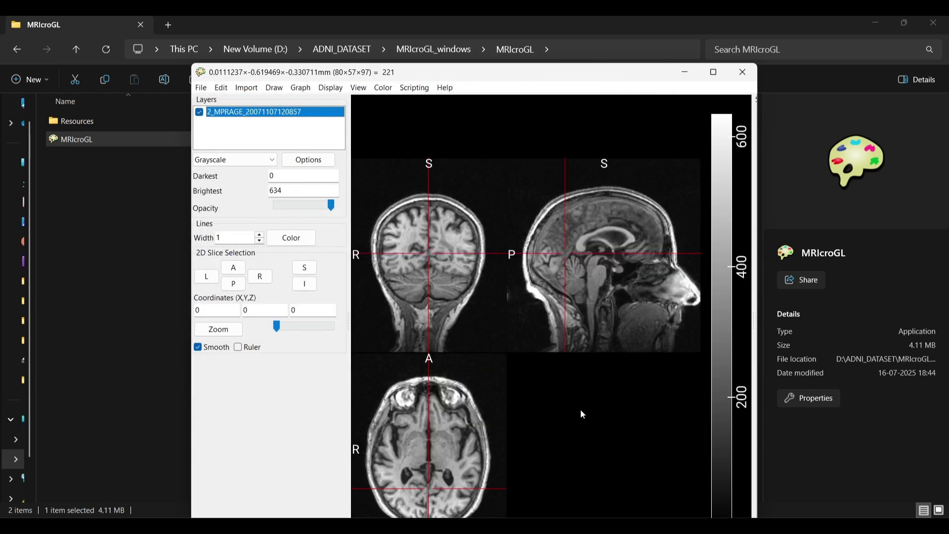
pyautogui.moveTo(465, 274); pyautogui.dragTo(437, 252)
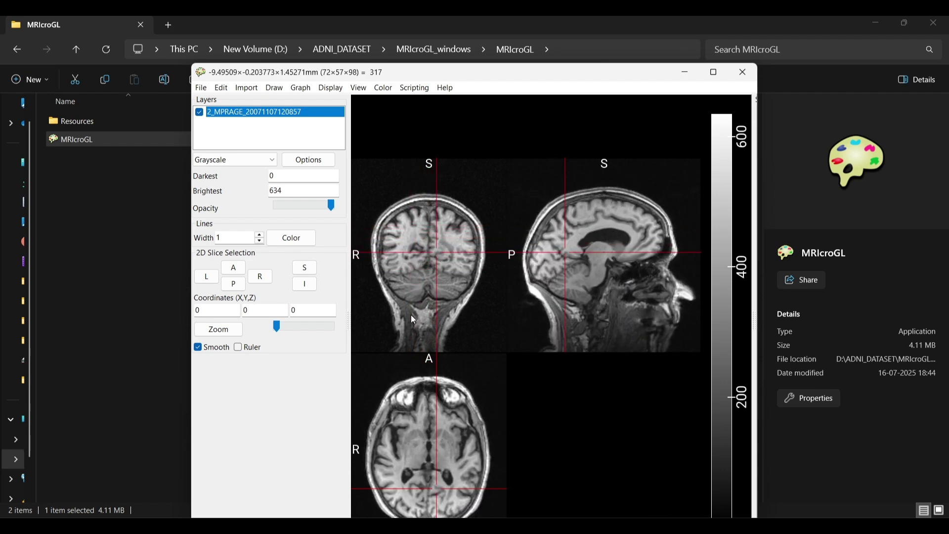
# - Open another DCM file from the 011_S_0010 folder and move the crosshair forward within the sagittal view
pyautogui.click(201, 87)
pyautogui.click(220, 113)
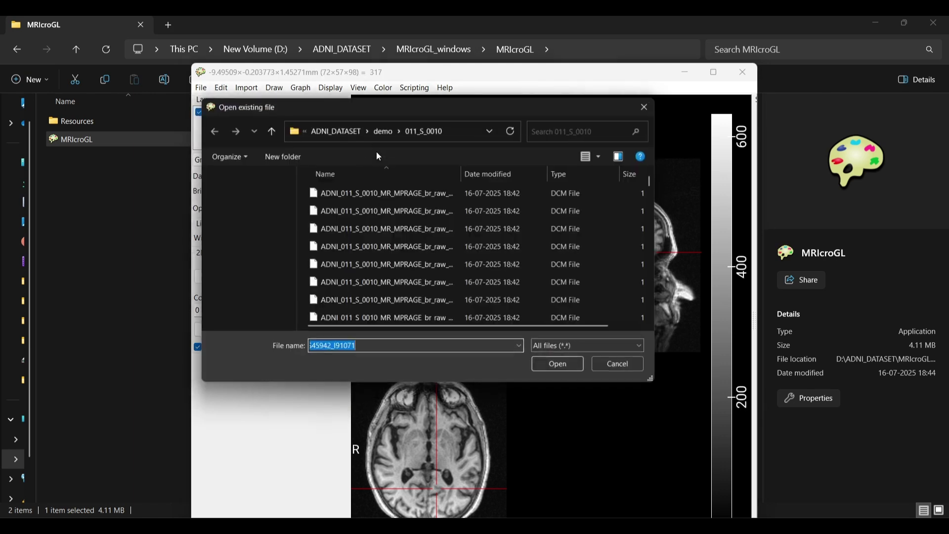
pyautogui.scroll(-1, 427, 277)
pyautogui.scroll(-5, 427, 275)
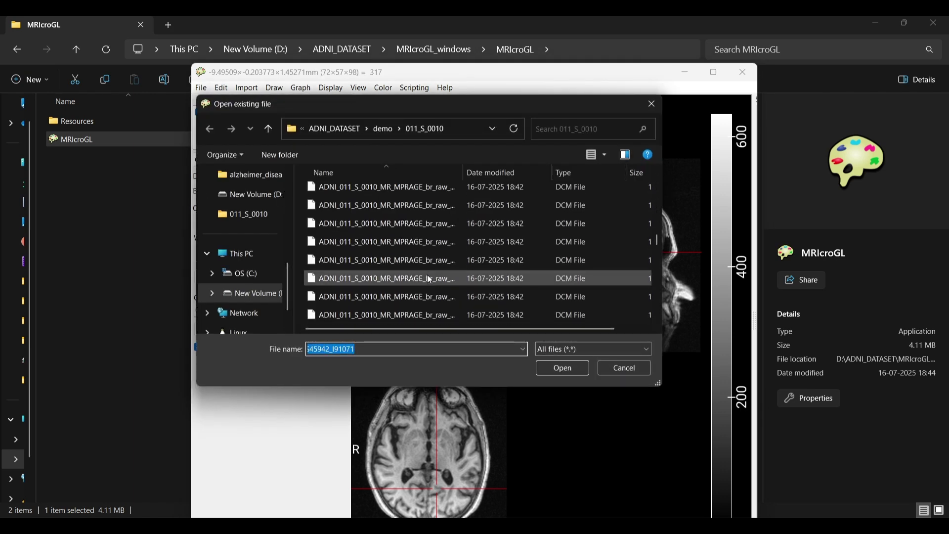
pyautogui.click(404, 258)
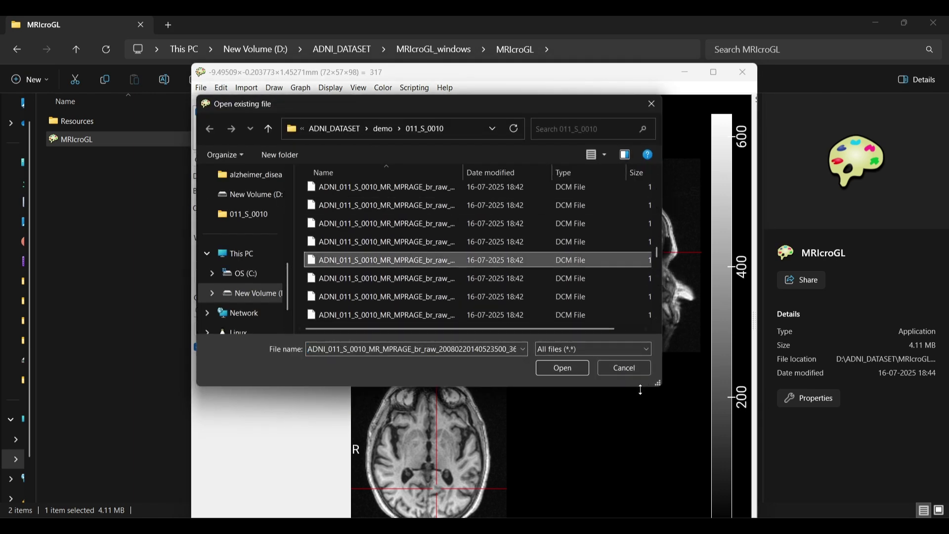
pyautogui.click(562, 371)
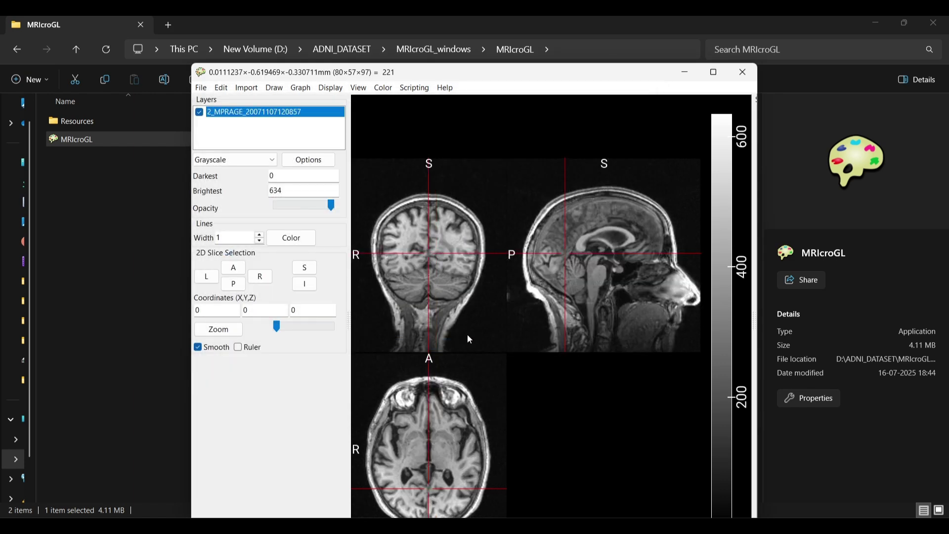
pyautogui.moveTo(588, 230); pyautogui.dragTo(609, 244)
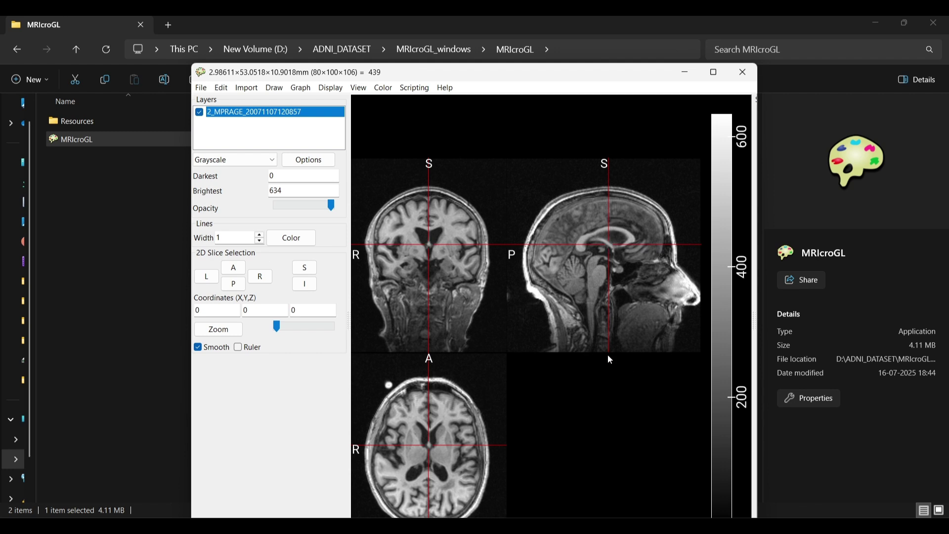
# - Close MRIcroGL, switch to the IDA Search page in Chrome and show its advanced search form
pyautogui.click(742, 74)
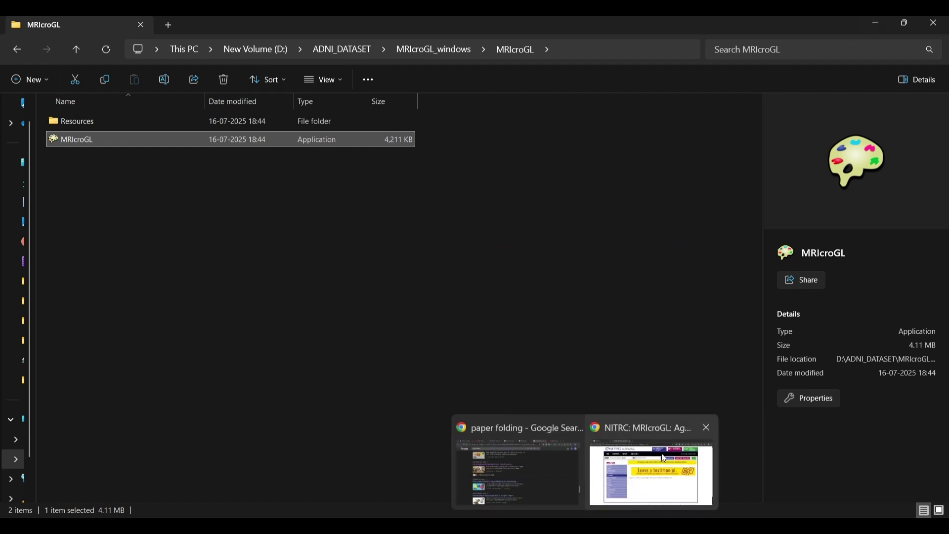
pyautogui.click(652, 469)
pyautogui.click(101, 18)
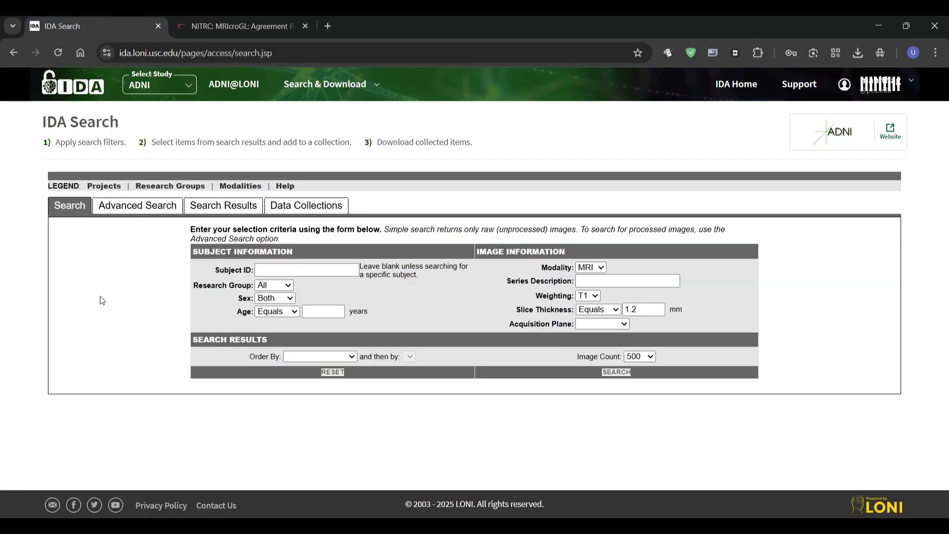
pyautogui.click(99, 213)
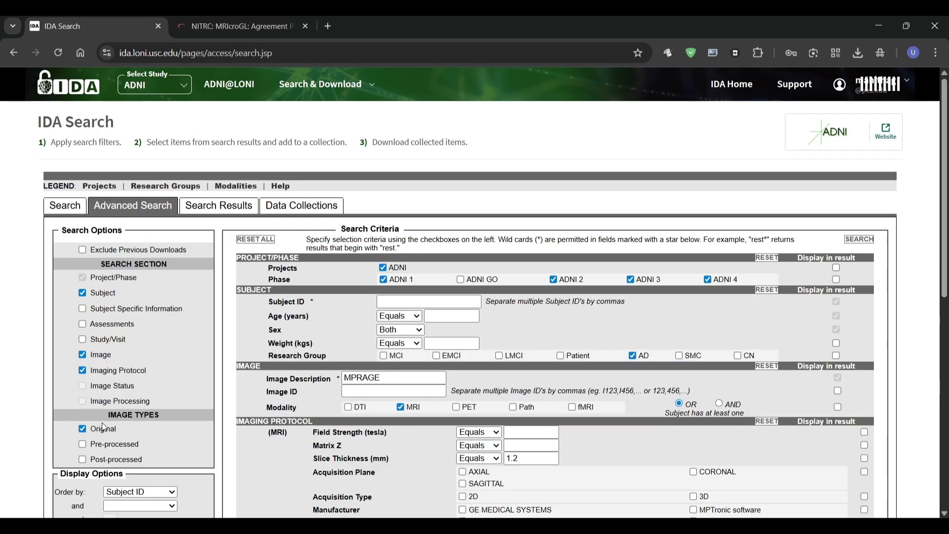
# - Include Pre-processed in the image types and exclude Original
pyautogui.scroll(-3, 124, 460)
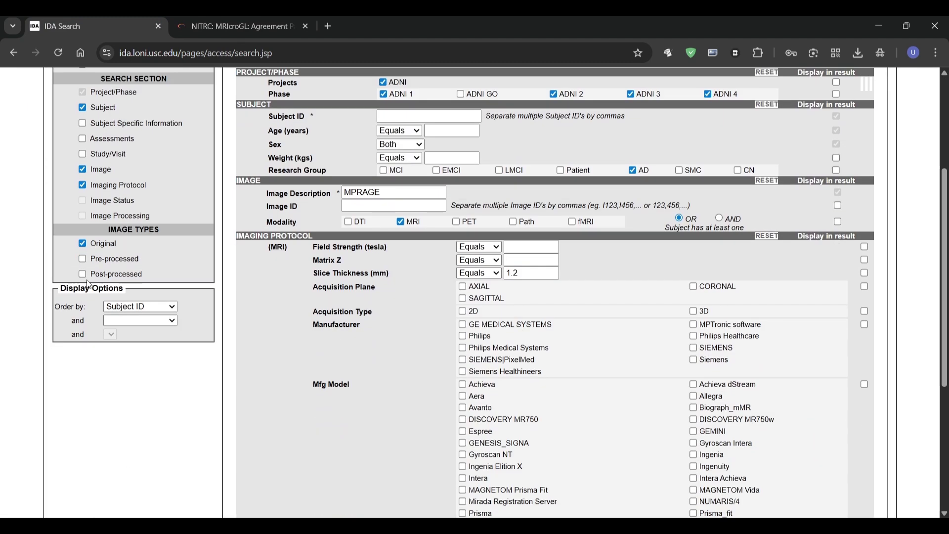
pyautogui.scroll(3, 90, 220)
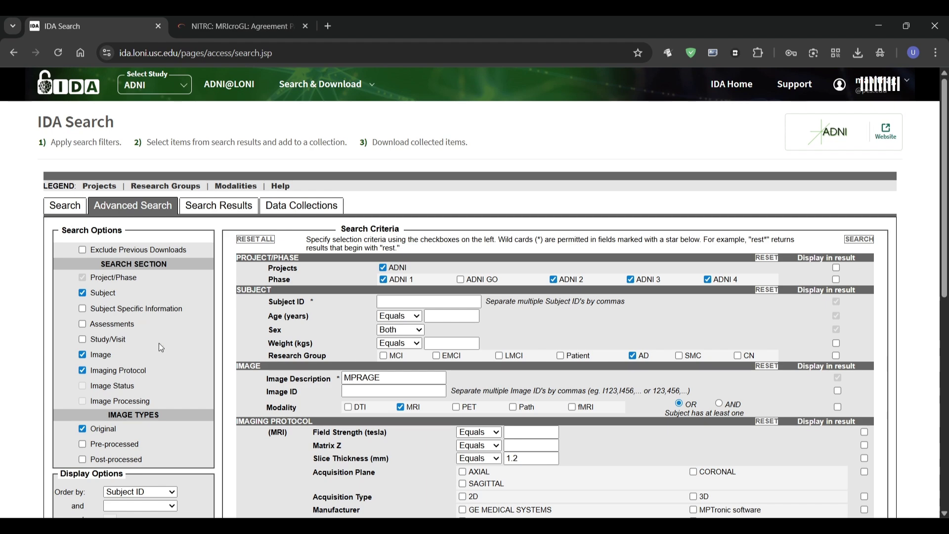
pyautogui.scroll(-2, 159, 348)
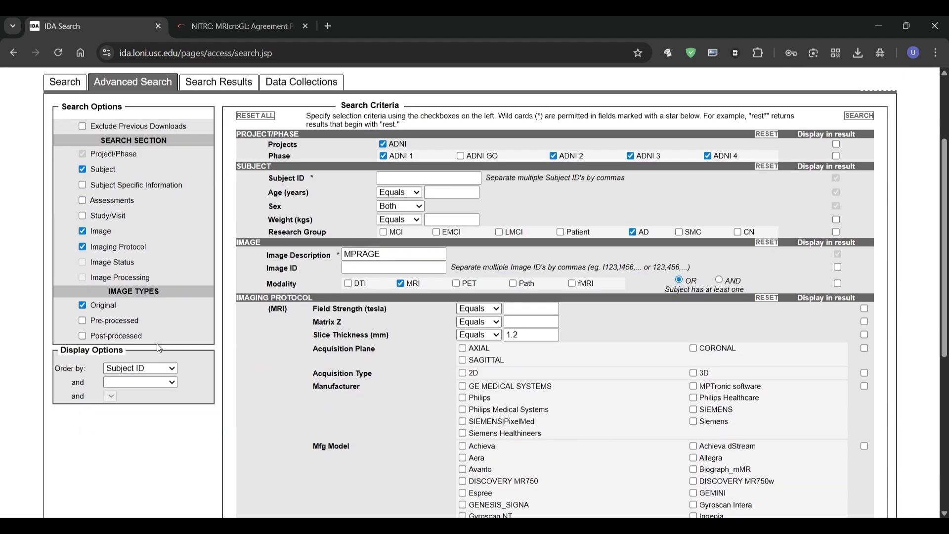
pyautogui.click(82, 320)
pyautogui.click(82, 306)
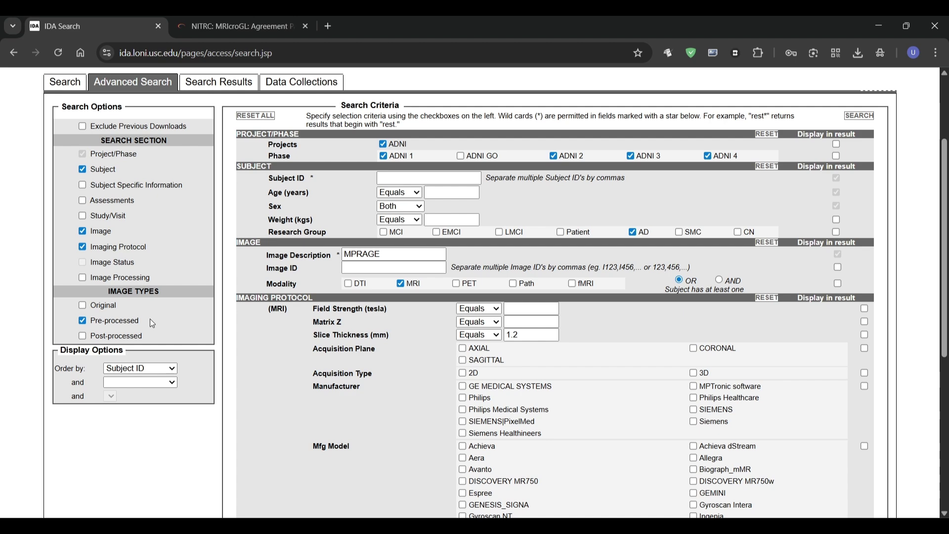
# - Return the image type selection to Original only, excluding Pre-processed
pyautogui.scroll(3, 147, 373)
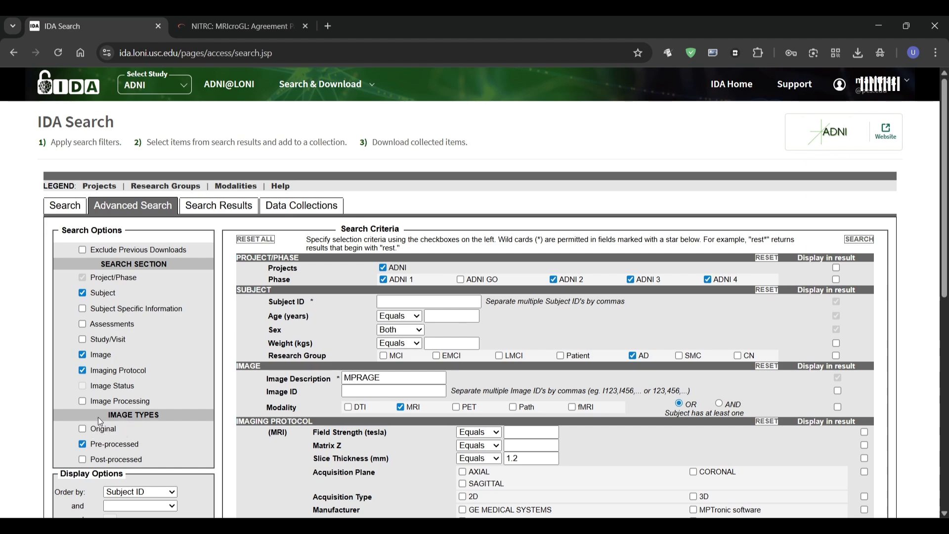
pyautogui.scroll(-4, 149, 414)
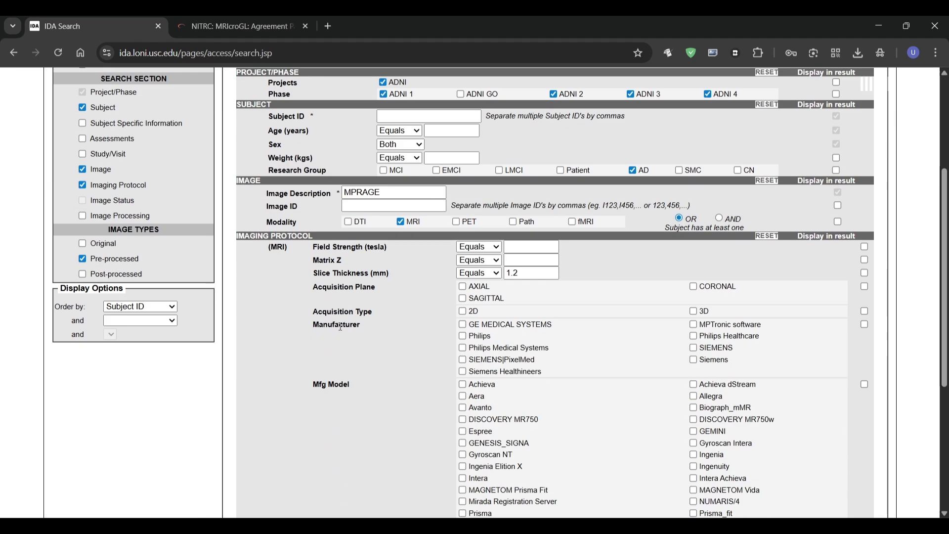
pyautogui.click(90, 258)
pyautogui.click(84, 244)
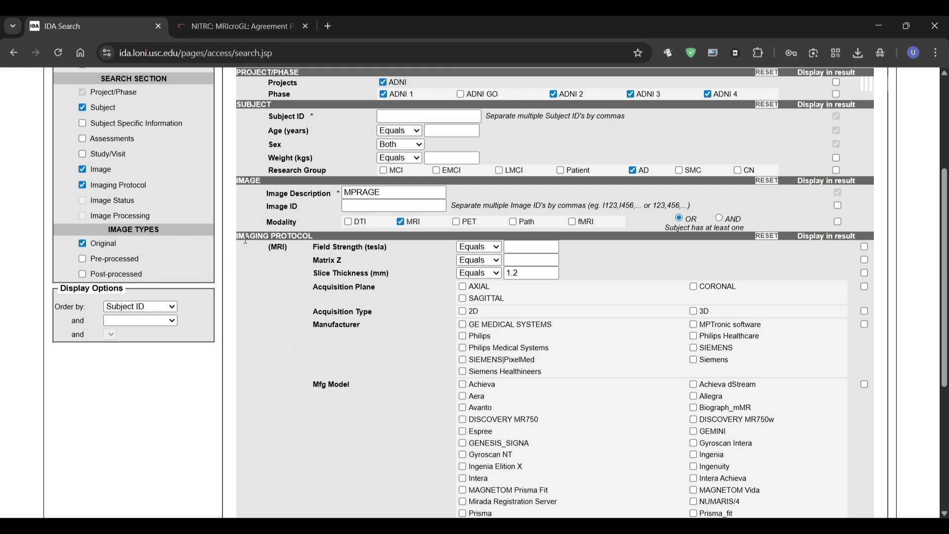
# - Switch the image type of the advanced search from Original to Pre-processed
pyautogui.scroll(4, 94, 242)
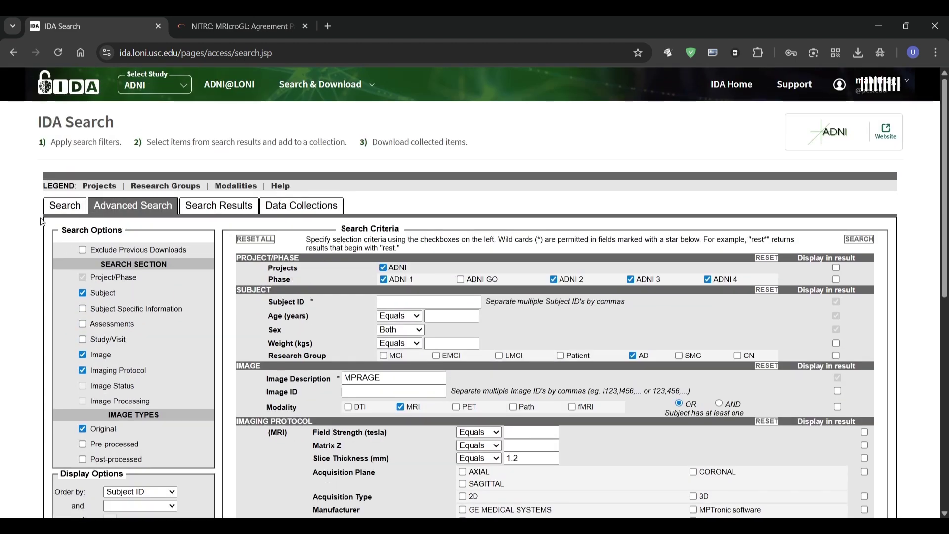
pyautogui.scroll(-3, 49, 247)
pyautogui.click(83, 258)
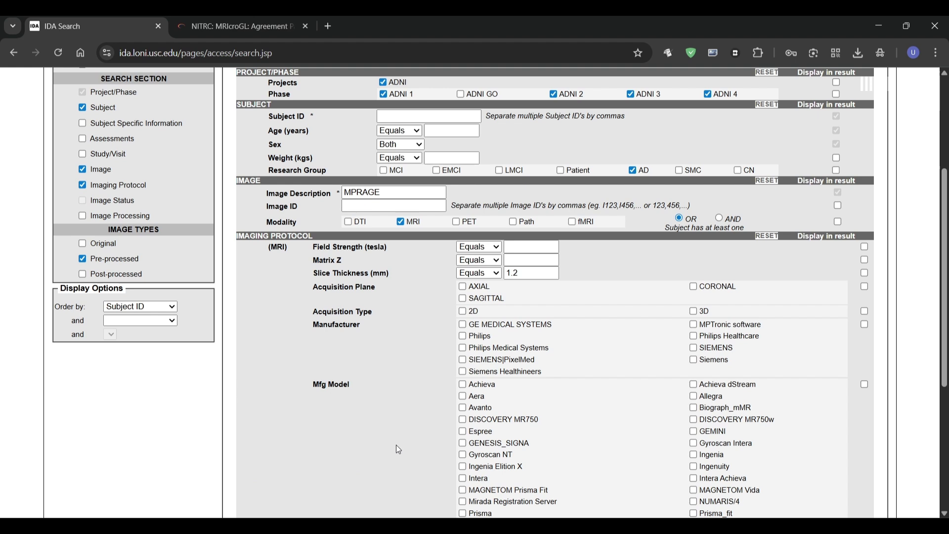
# - Review the subject, research group, slice thickness, acquisition plane and weighting criteria of the advanced search
pyautogui.scroll(2, 396, 444)
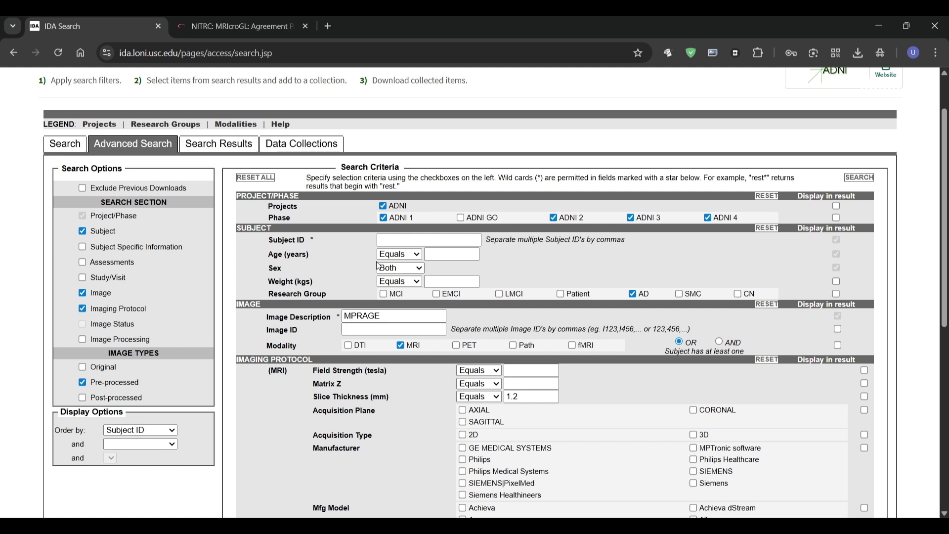
pyautogui.moveTo(269, 240); pyautogui.dragTo(331, 292)
pyautogui.click(339, 267)
pyautogui.tripleClick(280, 295)
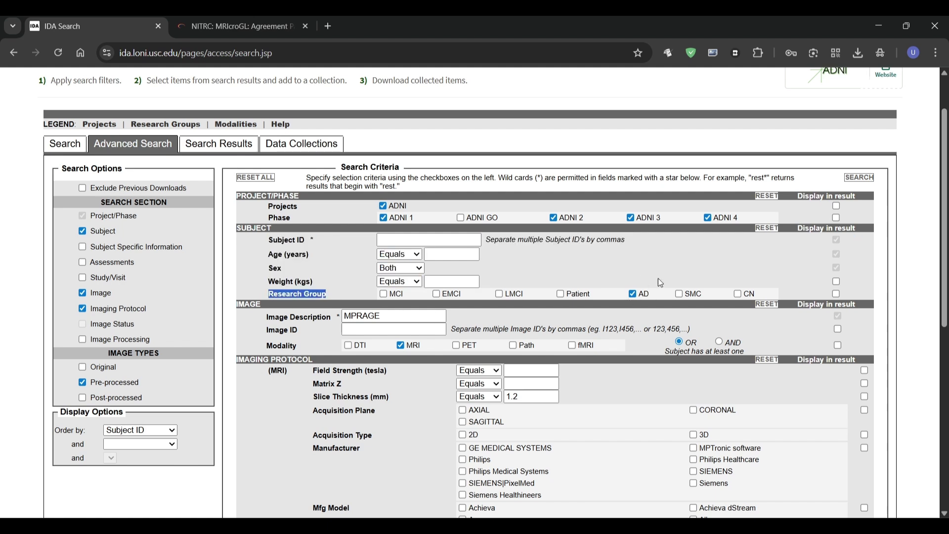
pyautogui.click(635, 270)
pyautogui.scroll(-3, 446, 433)
pyautogui.click(520, 274)
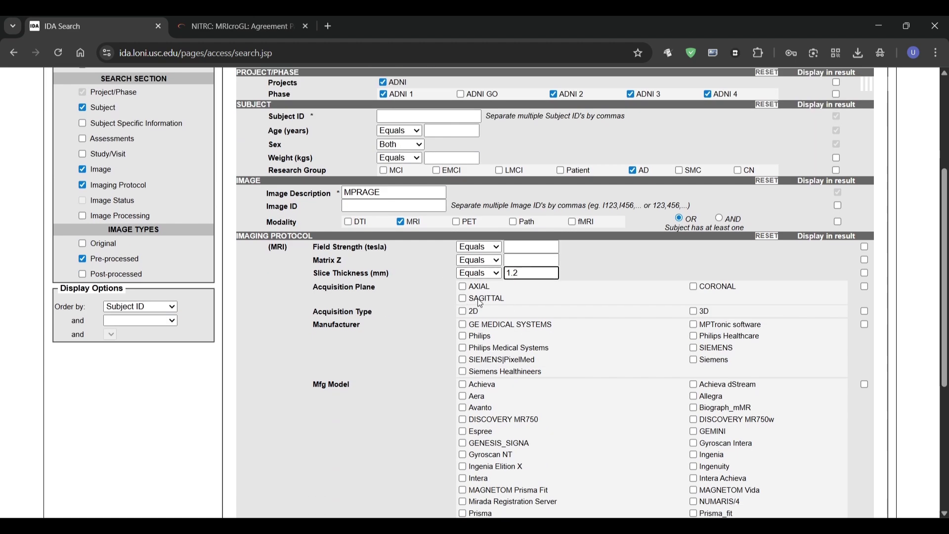
pyautogui.moveTo(313, 291); pyautogui.dragTo(414, 290)
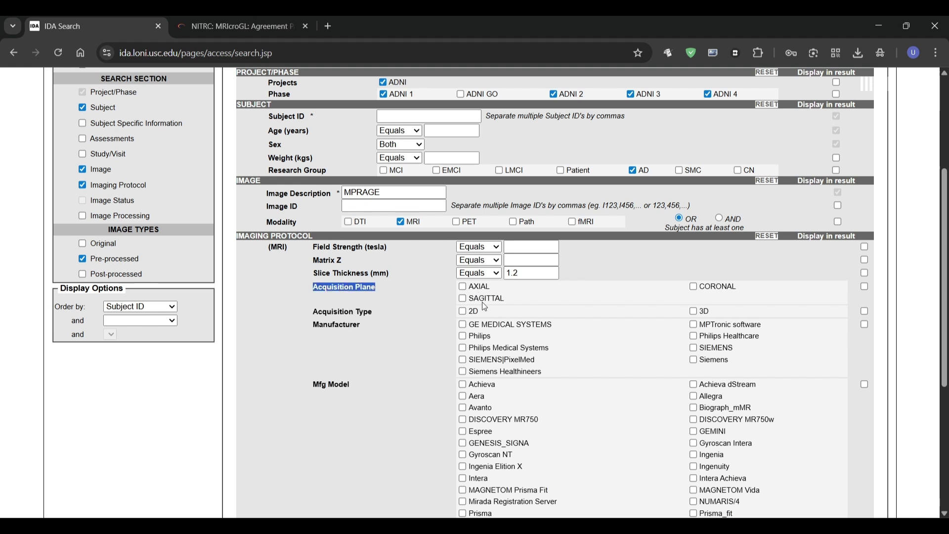
pyautogui.scroll(-4, 577, 357)
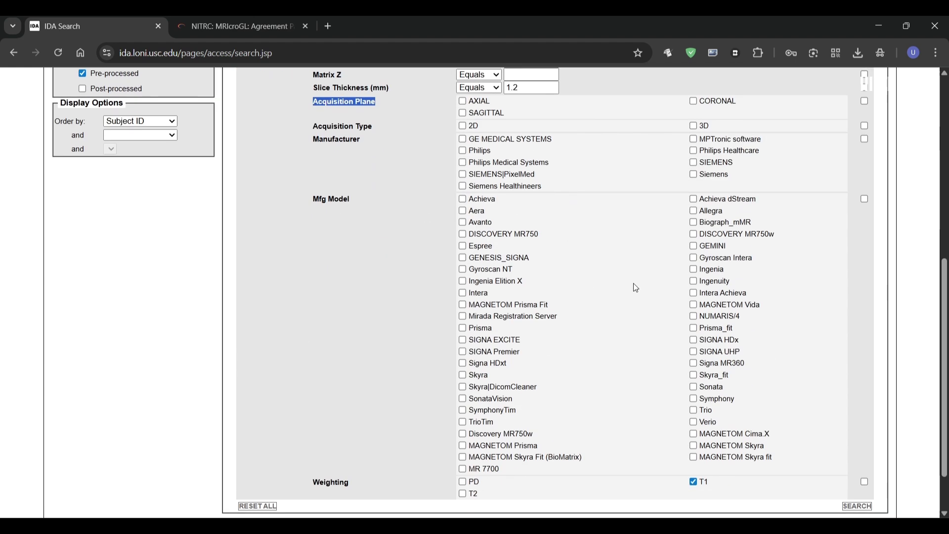
pyautogui.scroll(-2, 543, 403)
pyautogui.moveTo(302, 420); pyautogui.dragTo(385, 421)
pyautogui.click(502, 451)
# - Run the advanced search and view the first result's MPR; ; N3; Scaled scan, moving the viewer window toward the page centre
pyautogui.click(860, 445)
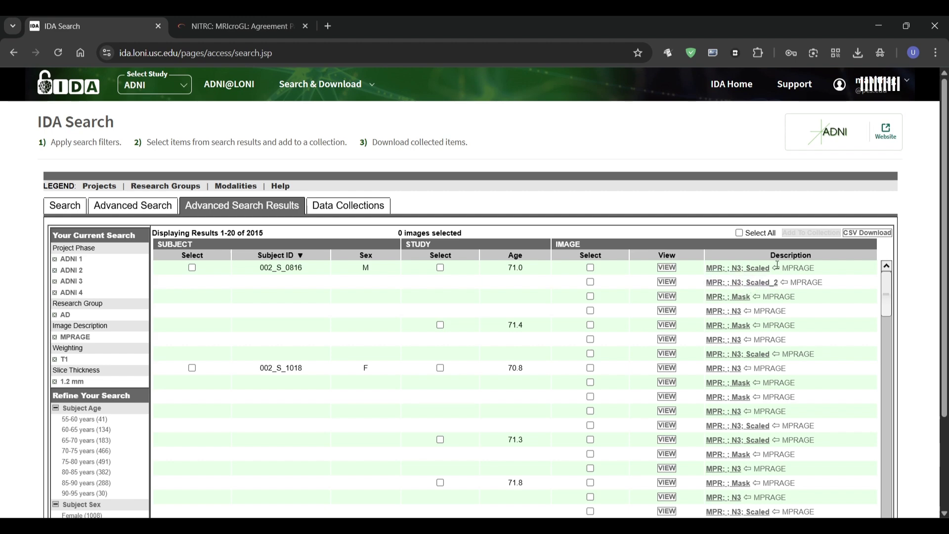
pyautogui.click(667, 268)
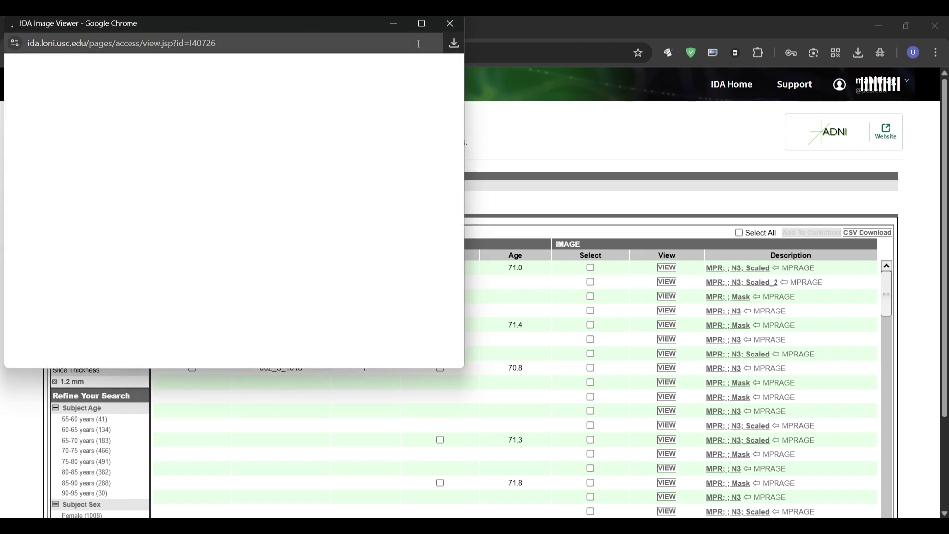
pyautogui.moveTo(248, 34); pyautogui.dragTo(368, 122)
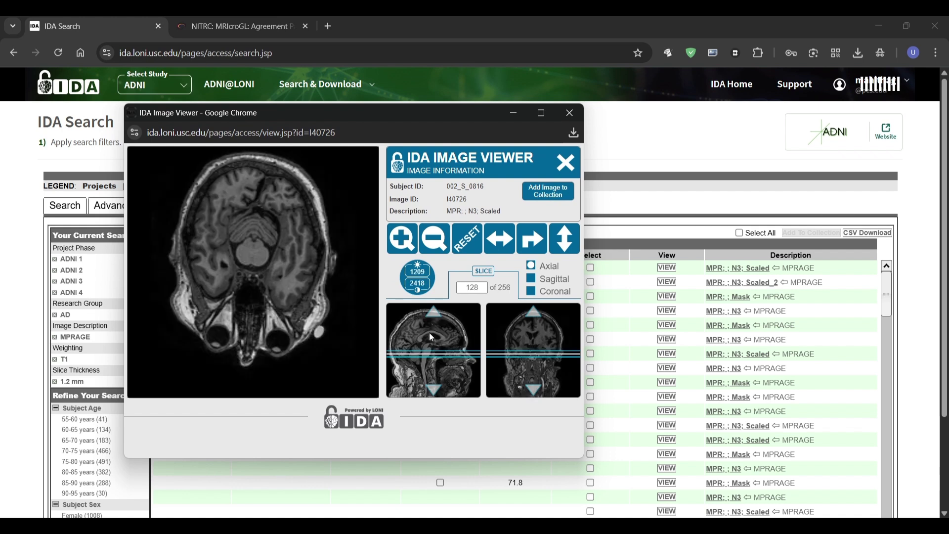
# - Examine the scan in the sagittal and coronal planes, and close the image viewer
pyautogui.click(531, 278)
pyautogui.click(531, 291)
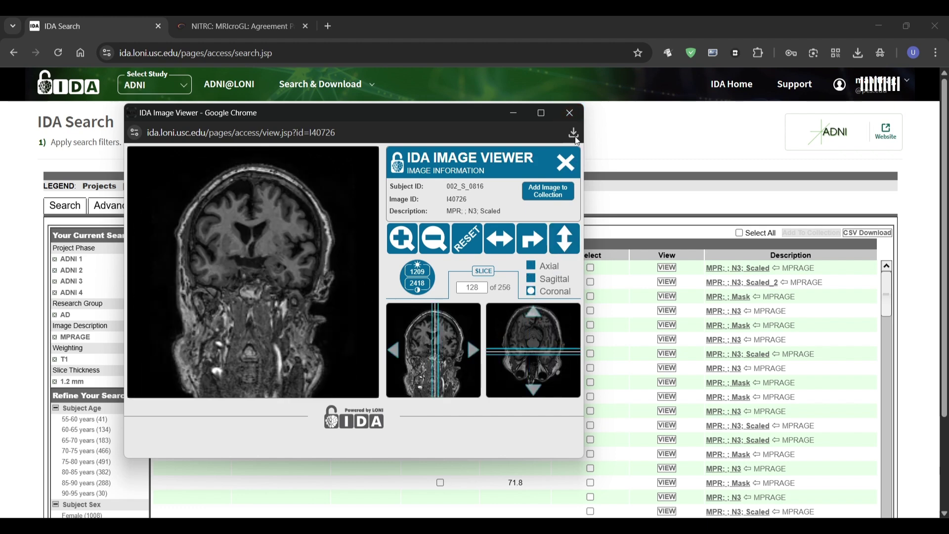
pyautogui.click(566, 113)
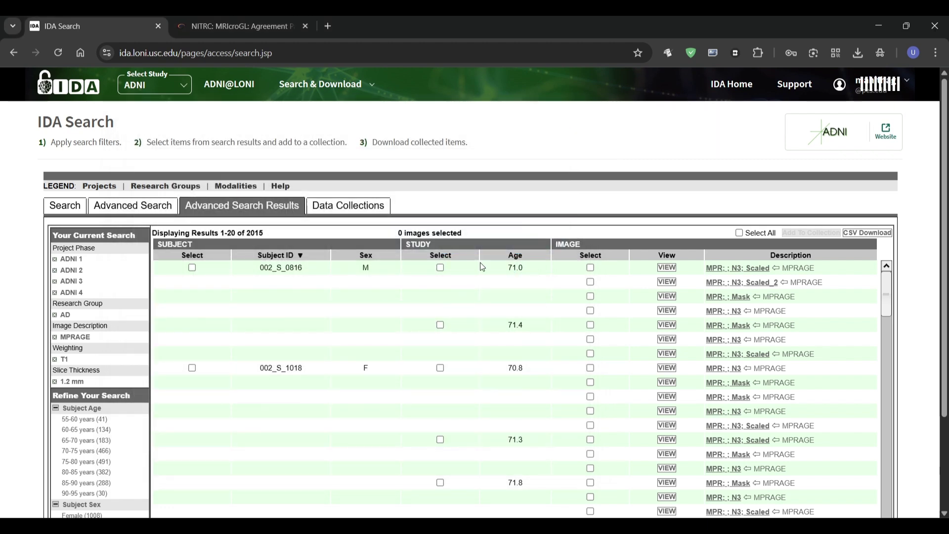
# - Add the first MPR; ; N3; Scaled image of subject 002_S_0816 to a new collection named demo_nefti
pyautogui.click(591, 268)
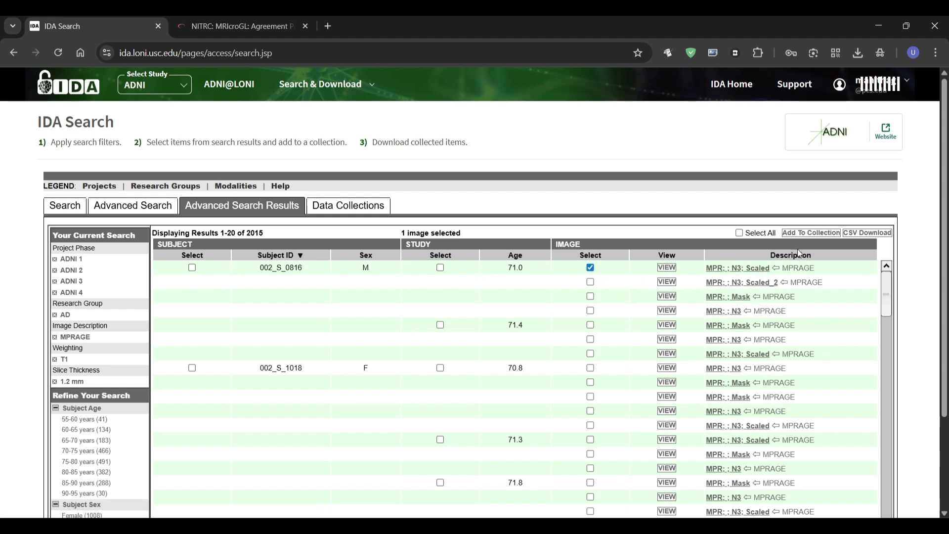
pyautogui.click(811, 233)
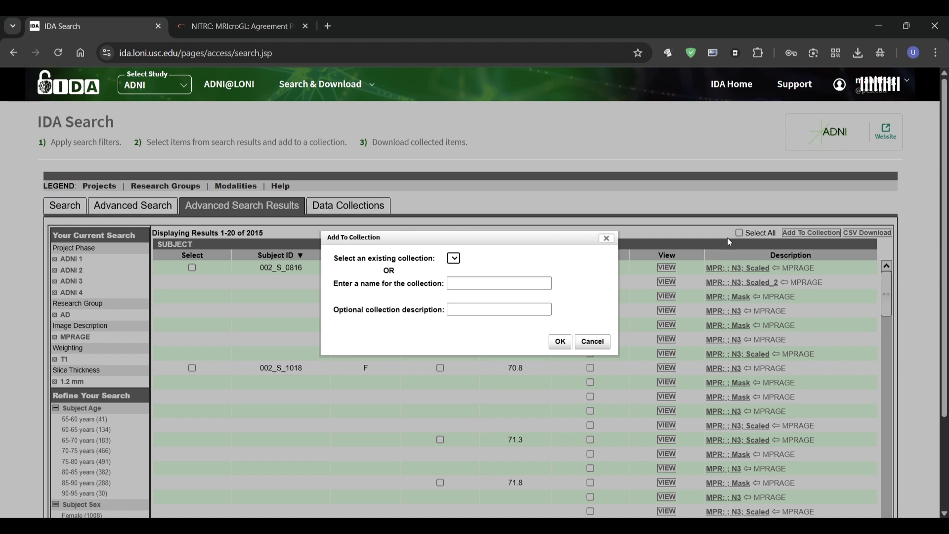
pyautogui.click(479, 259)
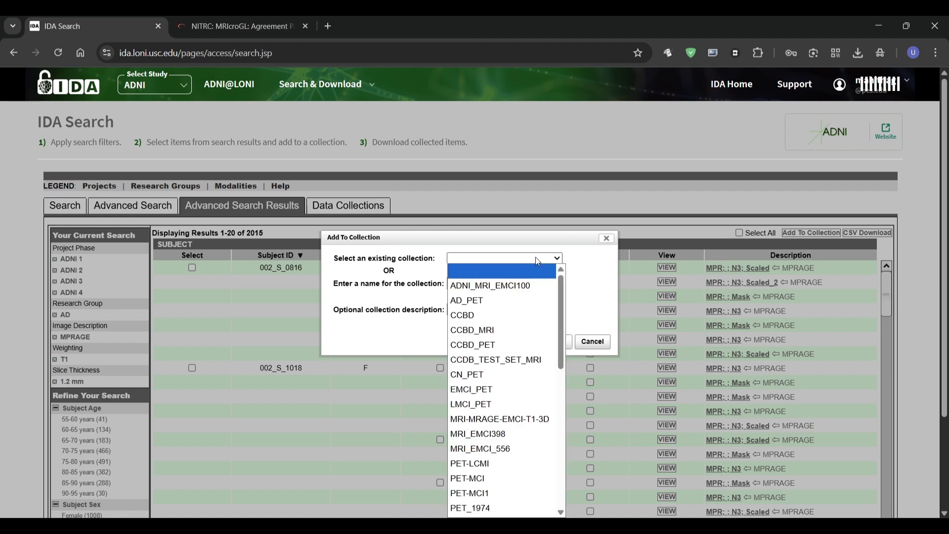
pyautogui.click(585, 292)
pyautogui.click(459, 287)
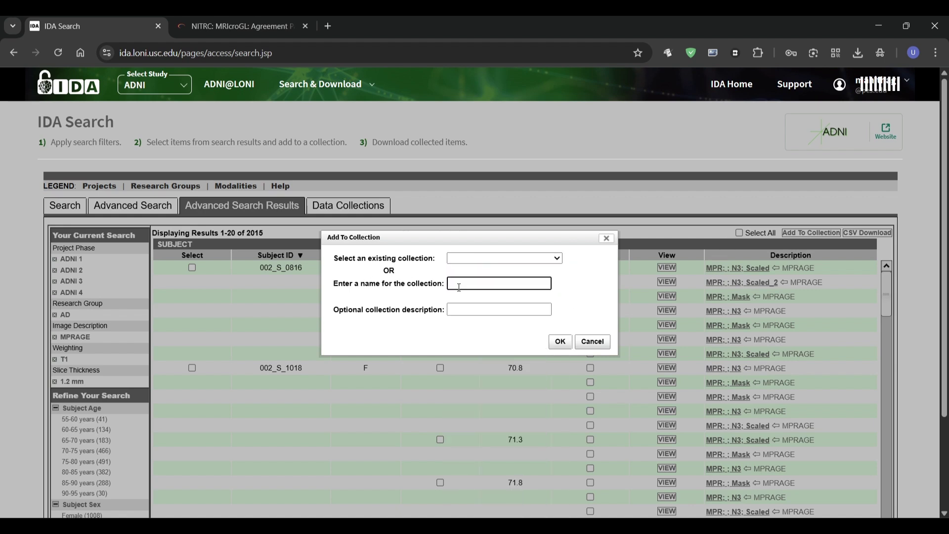
pyautogui.write('demo')
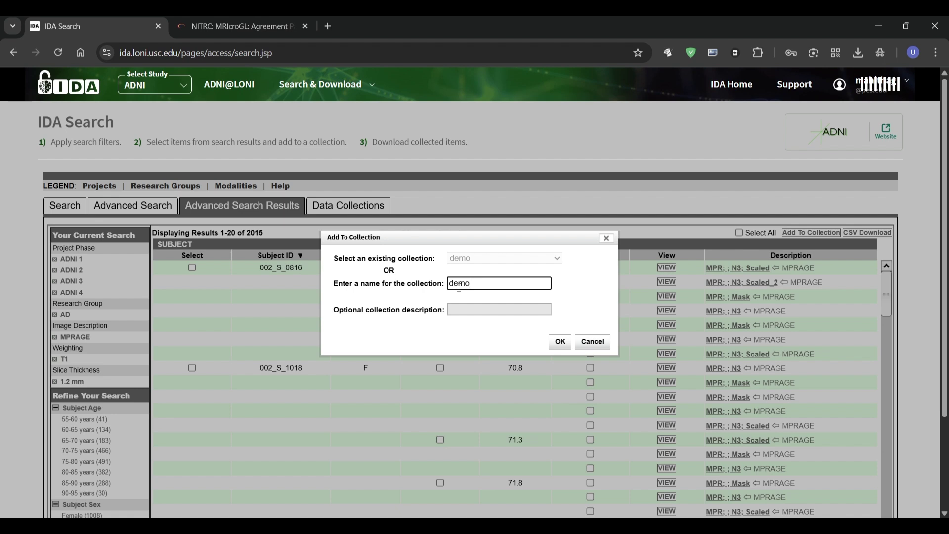
pyautogui.write('_nefti')
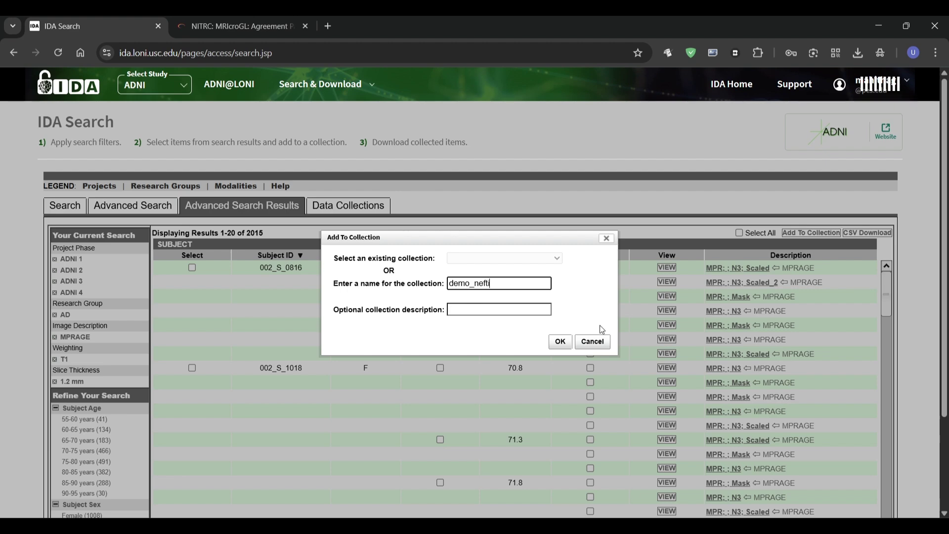
pyautogui.click(560, 341)
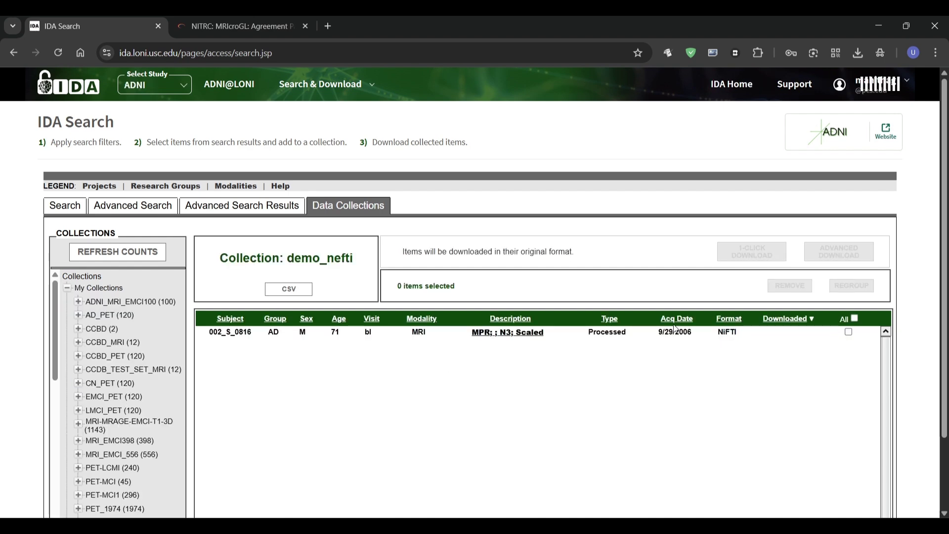
# - Download the processed scan in the demo_nefti collection as a zip file with 1-Click Download
pyautogui.click(848, 332)
pyautogui.click(758, 253)
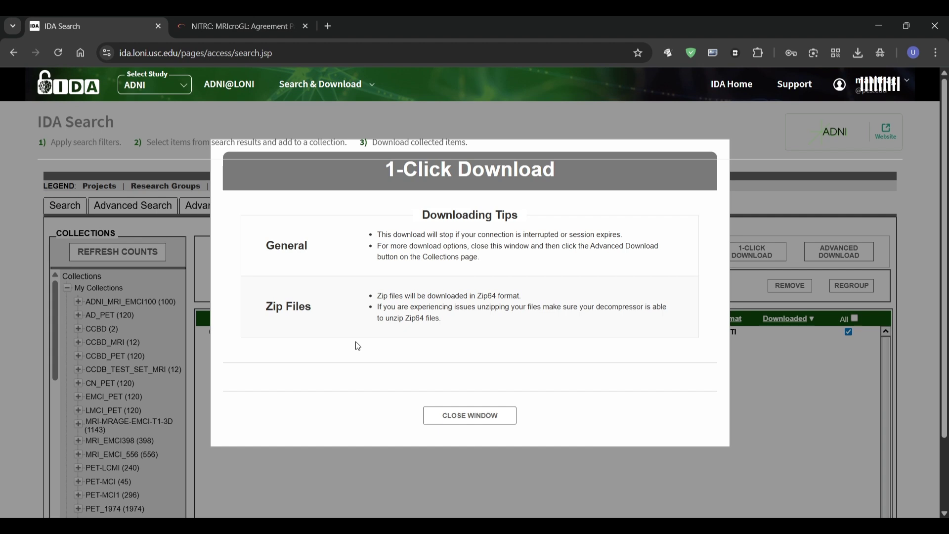
pyautogui.click(303, 364)
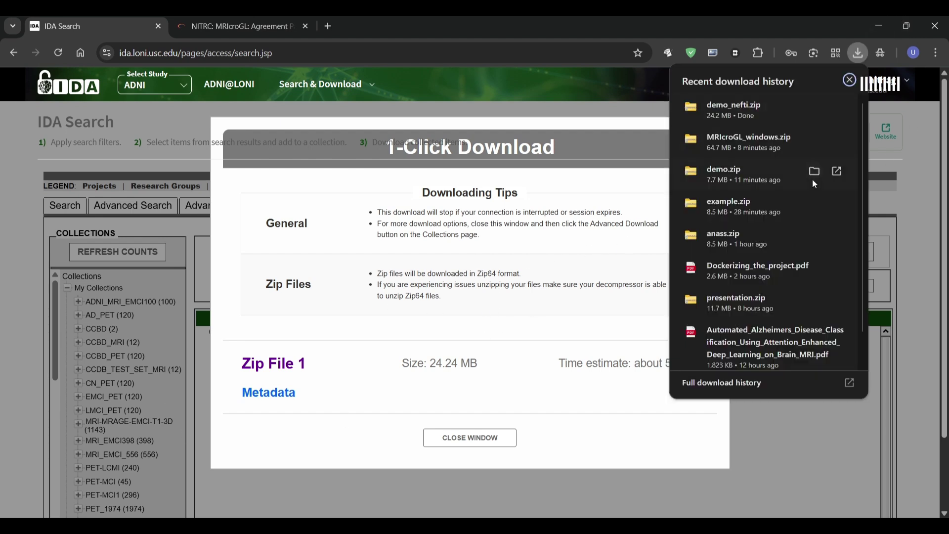
# - Show the downloaded demo_nefti zip in the ADNI_DATASET folder and extract it there
pyautogui.click(814, 107)
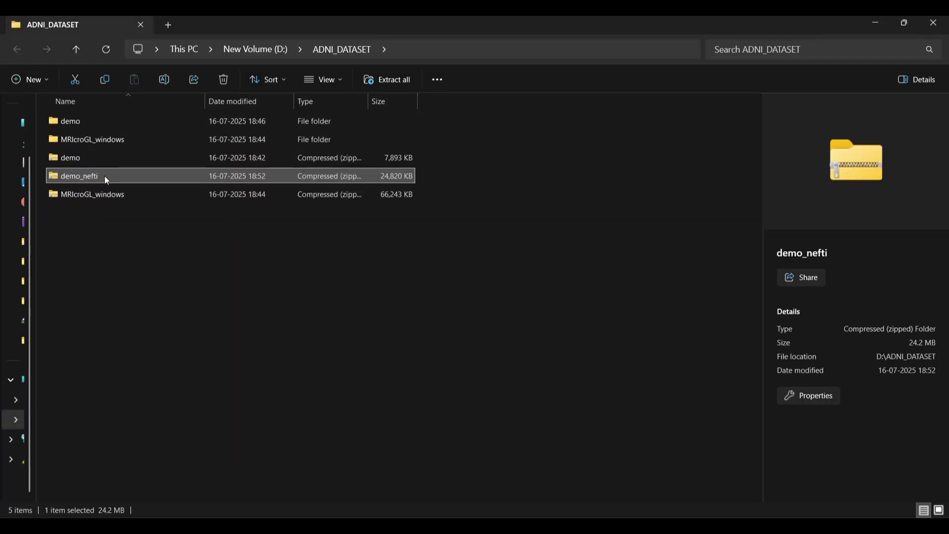
pyautogui.click(368, 81)
pyautogui.click(561, 397)
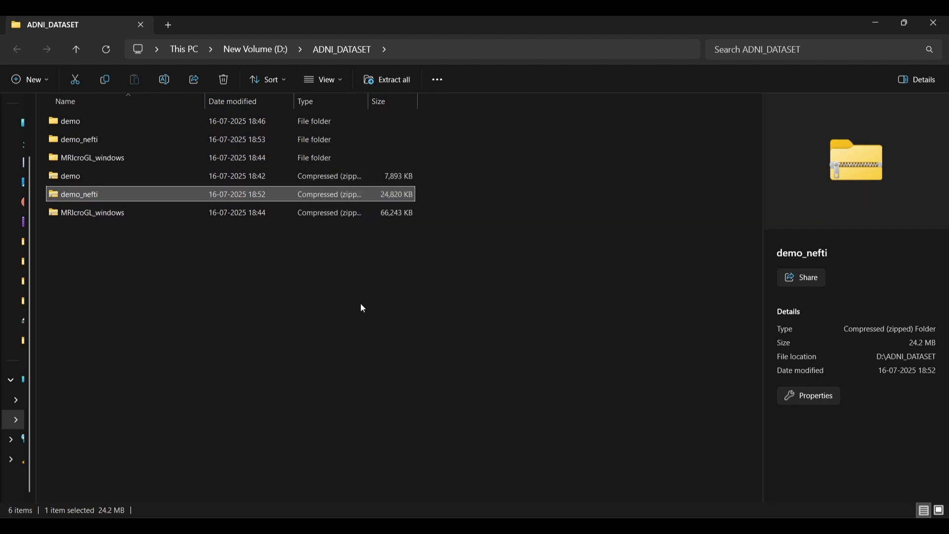
# - Browse the extracted demo_nefti folder through its nested subfolders to the NII file and check the file's details
pyautogui.click(121, 138)
pyautogui.moveTo(131, 292); pyautogui.dragTo(107, 174)
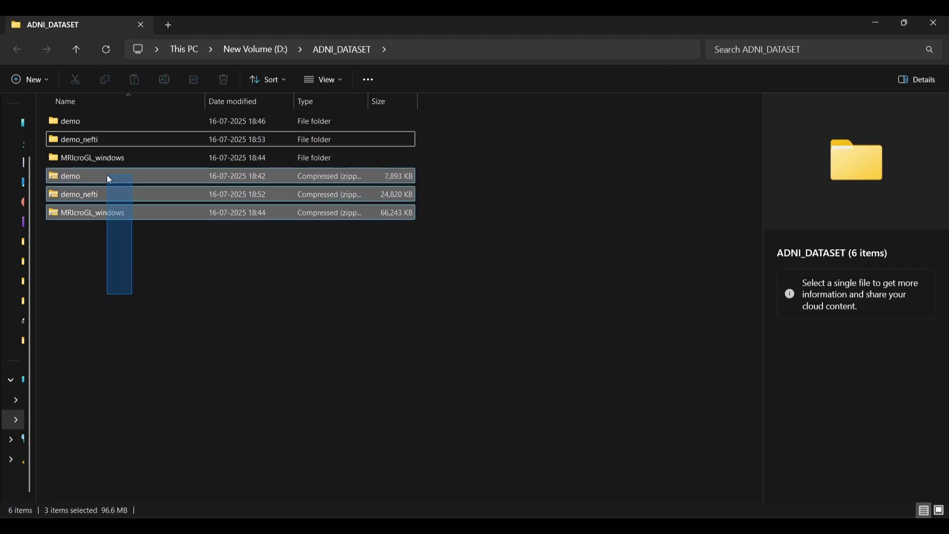
pyautogui.doubleClick(120, 142)
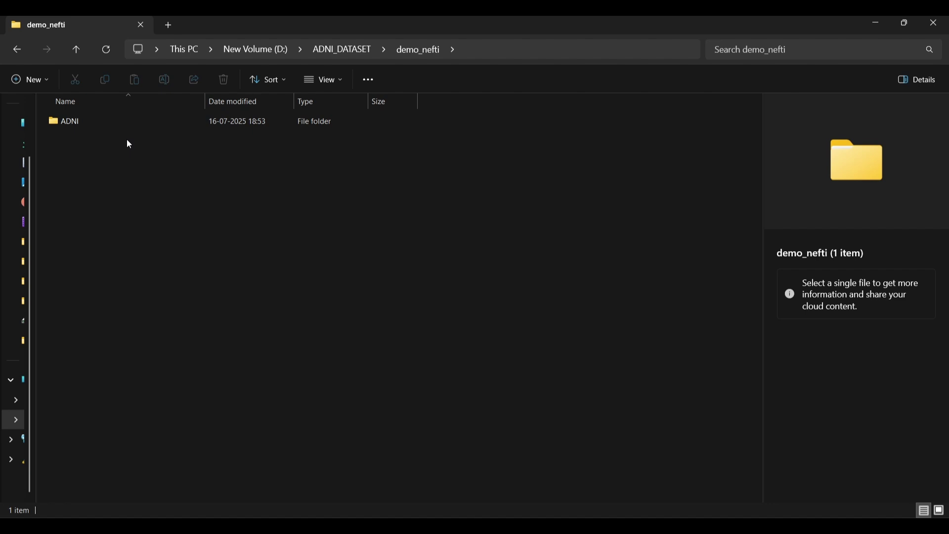
pyautogui.doubleClick(164, 124)
pyautogui.doubleClick(181, 123)
pyautogui.doubleClick(161, 123)
pyautogui.doubleClick(155, 122)
pyautogui.doubleClick(155, 123)
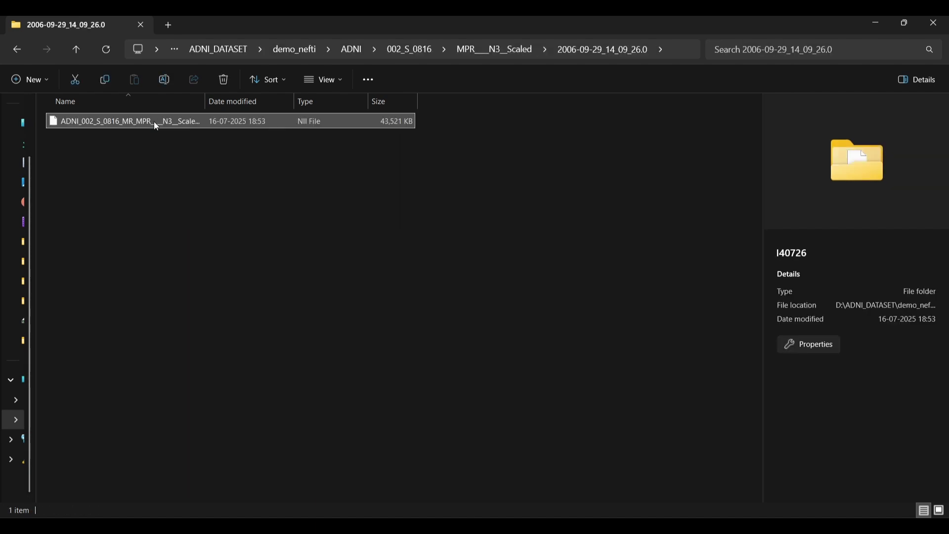
pyautogui.click(155, 122)
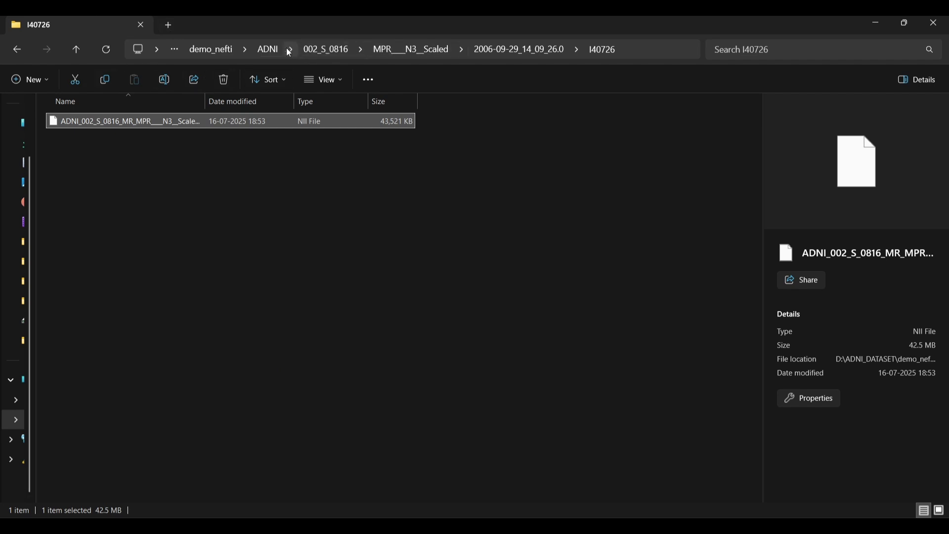
# - Examine the DICOM files in the 011_S_0010 folder inside demo for comparison, and return to ADNI_DATASET
pyautogui.click(212, 47)
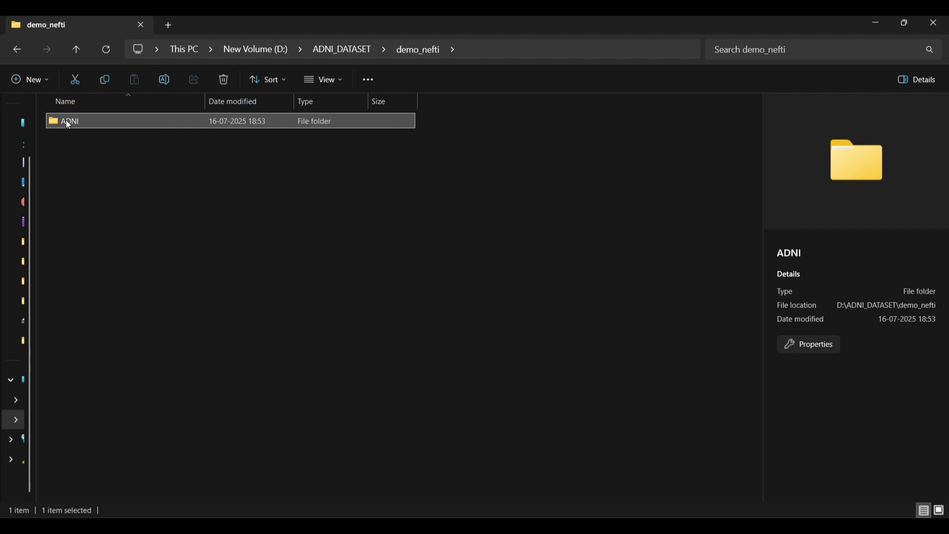
pyautogui.click(342, 48)
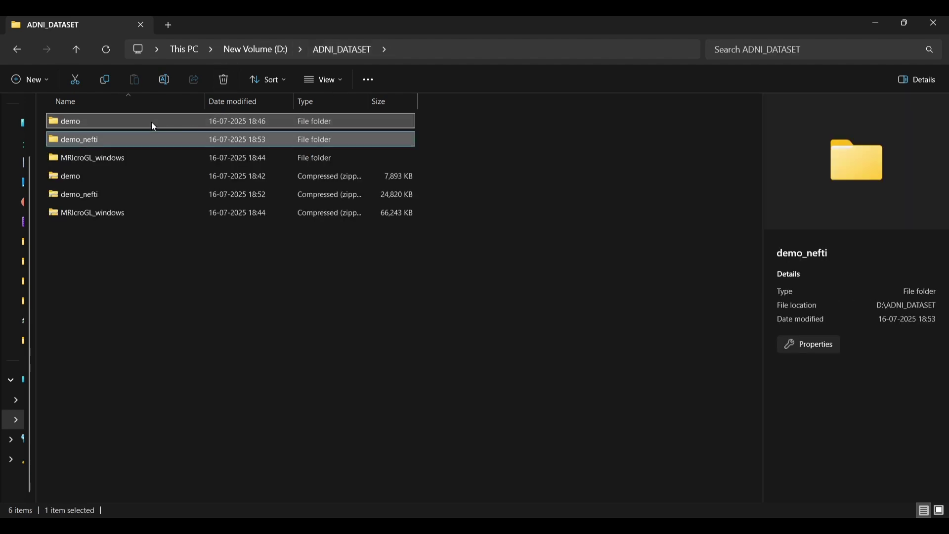
pyautogui.doubleClick(152, 124)
pyautogui.doubleClick(152, 123)
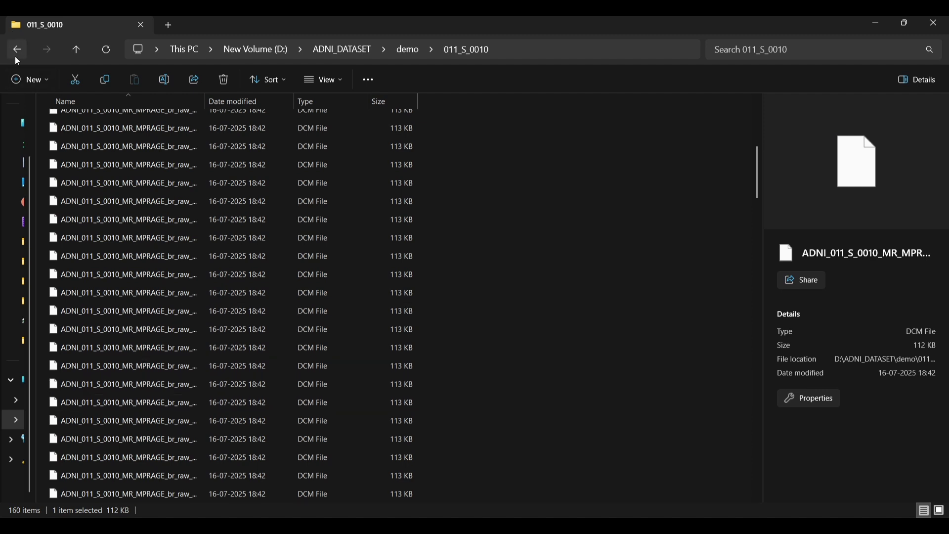
pyautogui.click(16, 52)
pyautogui.click(166, 121)
pyautogui.click(174, 127)
pyautogui.doubleClick(174, 127)
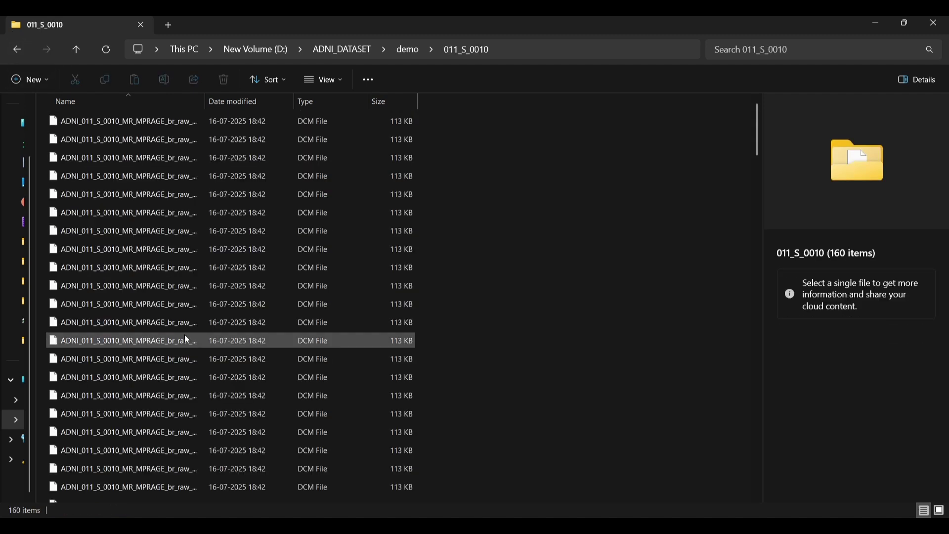
pyautogui.click(23, 51)
pyautogui.click(24, 52)
# - Open the I40726 folder nested inside demo_nefti that holds the NII file
pyautogui.doubleClick(134, 140)
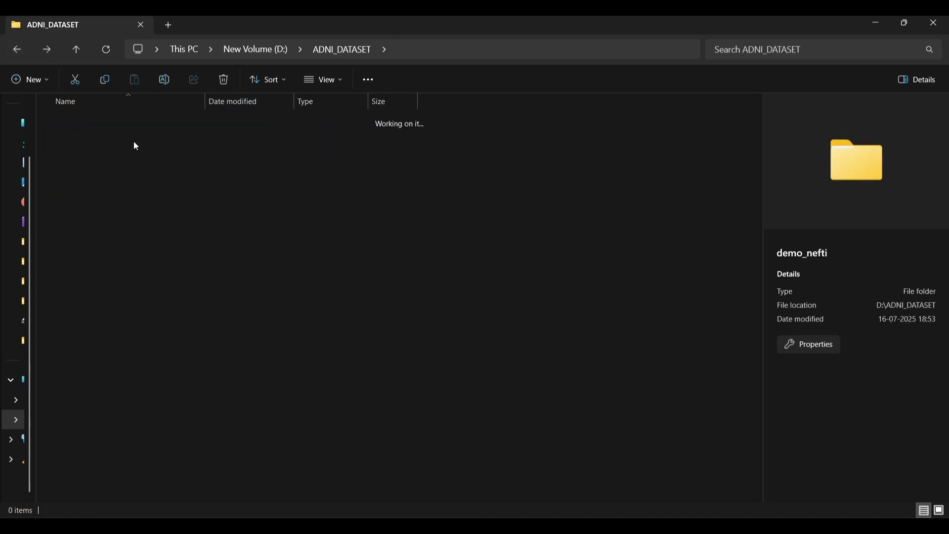
pyautogui.doubleClick(150, 122)
pyautogui.doubleClick(151, 122)
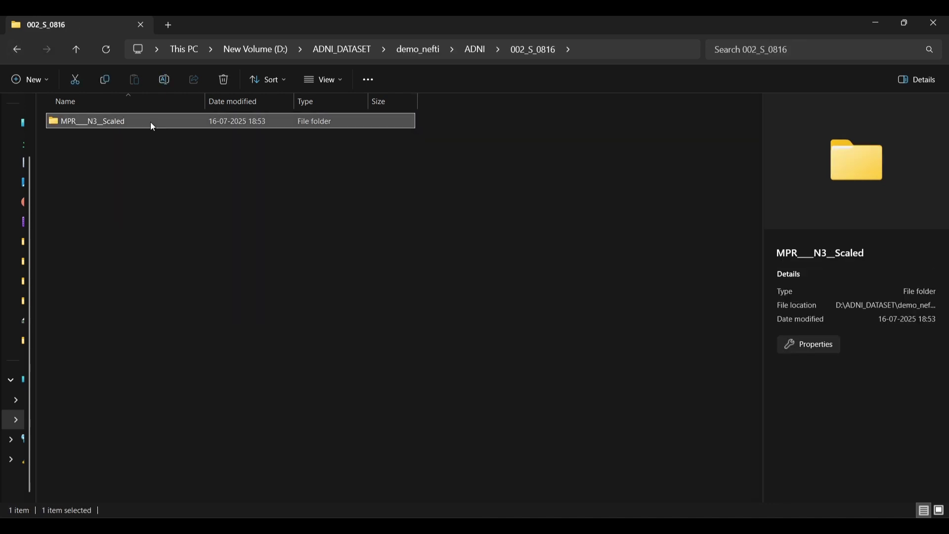
pyautogui.doubleClick(151, 122)
pyautogui.doubleClick(151, 123)
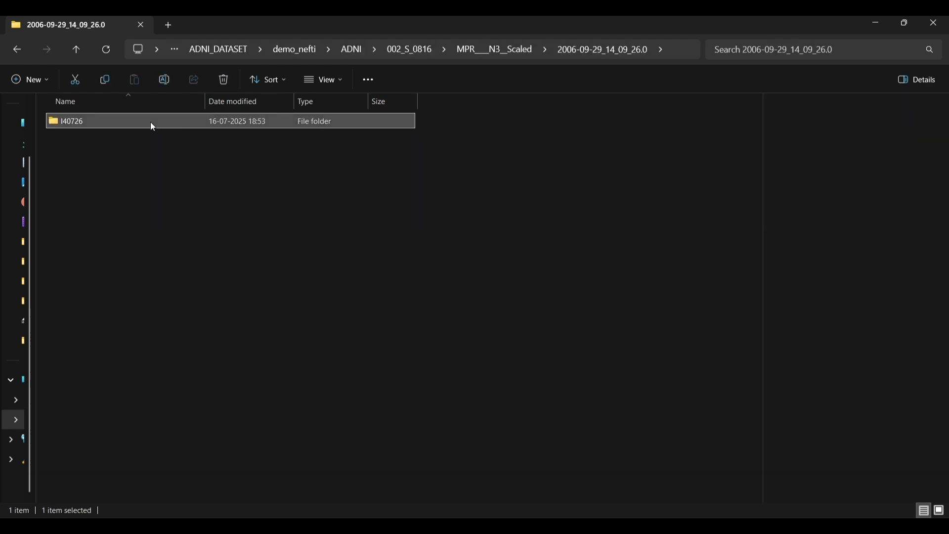
pyautogui.doubleClick(151, 122)
pyautogui.click(15, 52)
pyautogui.doubleClick(165, 117)
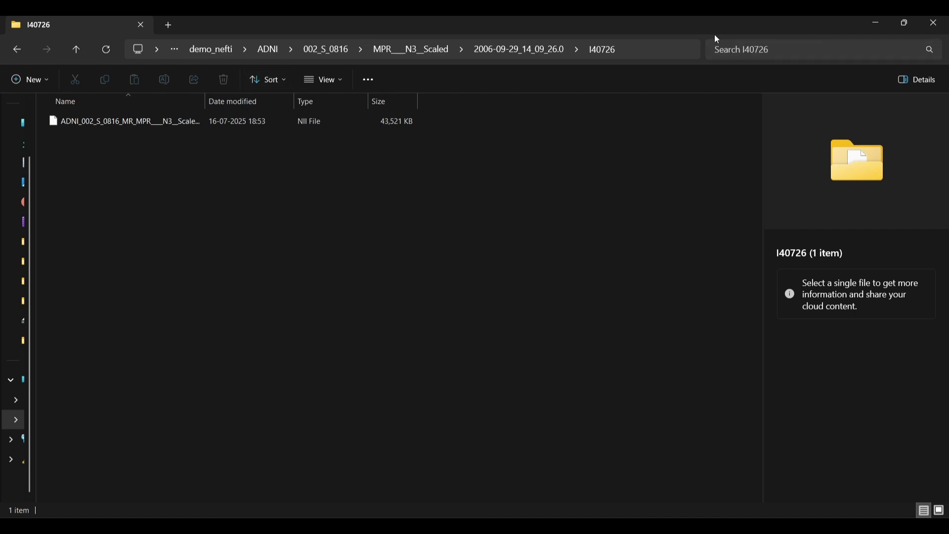
# - Move the NII file up into the 002_S_0816 folder and delete the MPR___N3__Scaled folder there
pyautogui.click(184, 123)
pyautogui.hotkey('ctrl', 'x')
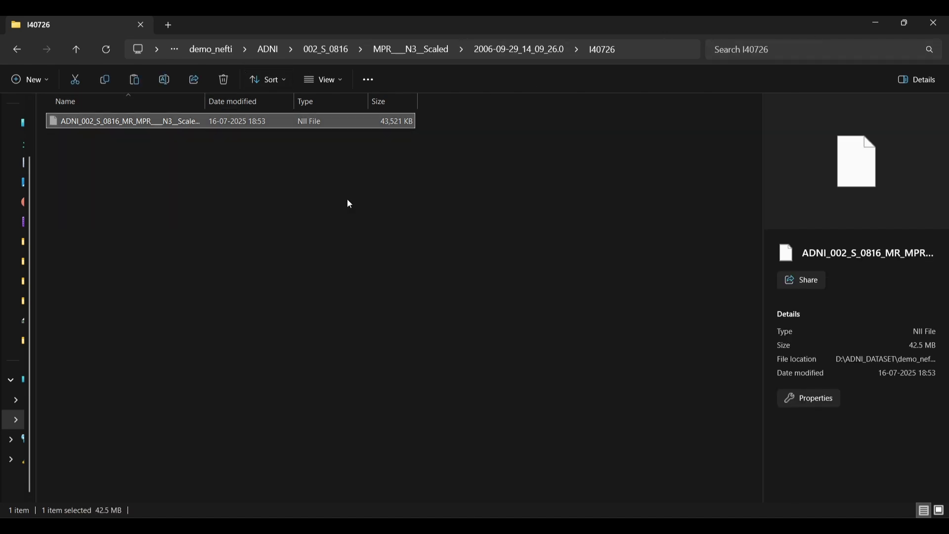
pyautogui.click(314, 51)
pyautogui.hotkey('ctrl', 'v')
pyautogui.click(210, 128)
pyautogui.press('Delete')
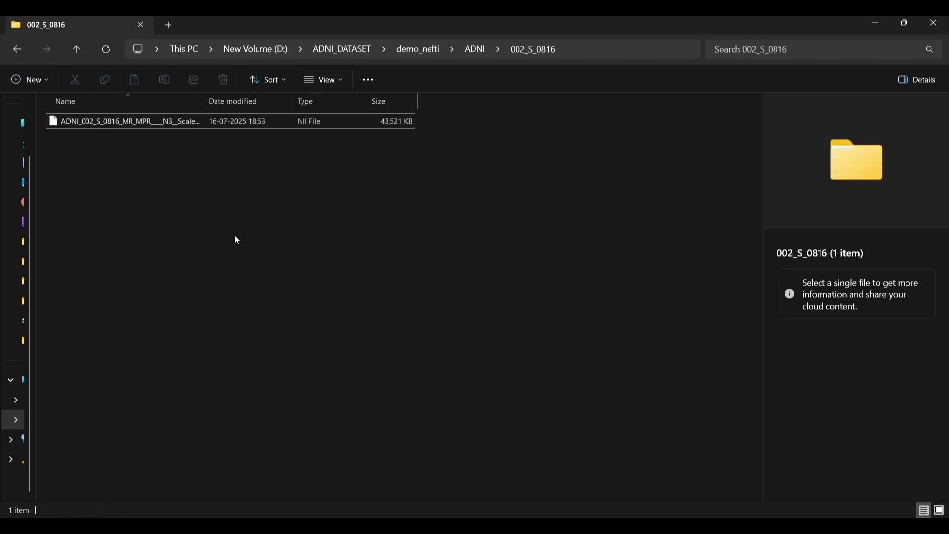
# - Move the 002_S_0816 folder out of the ADNI folder directly into demo_nefti
pyautogui.click(291, 122)
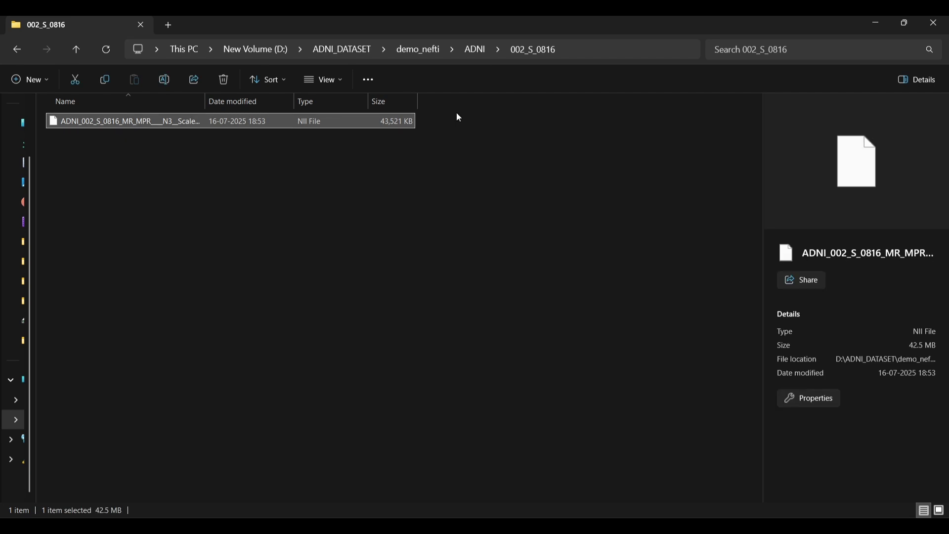
pyautogui.click(17, 51)
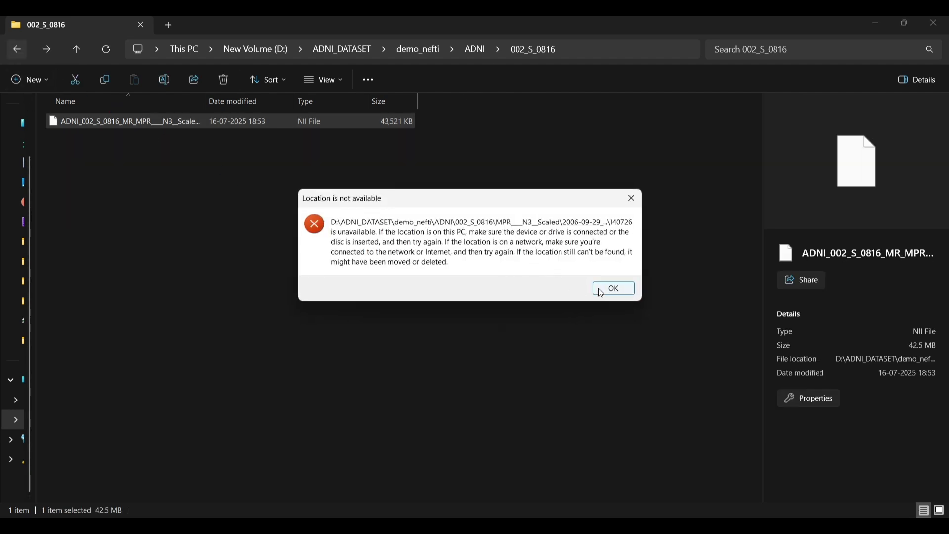
pyautogui.click(602, 292)
pyautogui.click(419, 50)
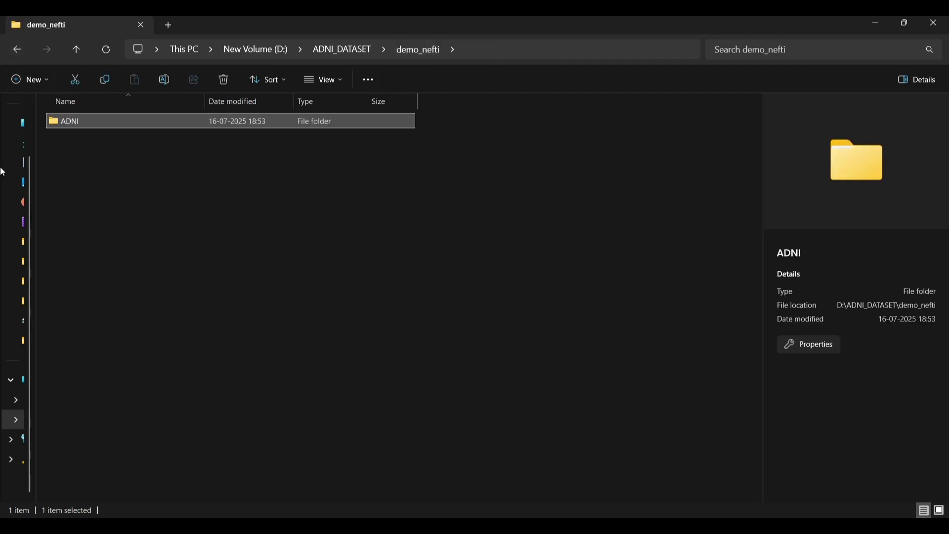
pyautogui.click(341, 49)
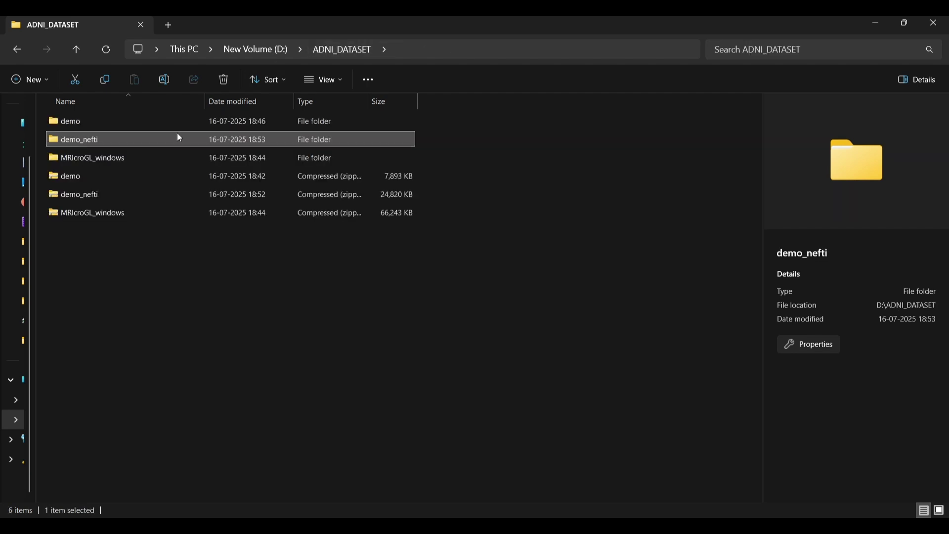
pyautogui.doubleClick(148, 140)
pyautogui.doubleClick(150, 126)
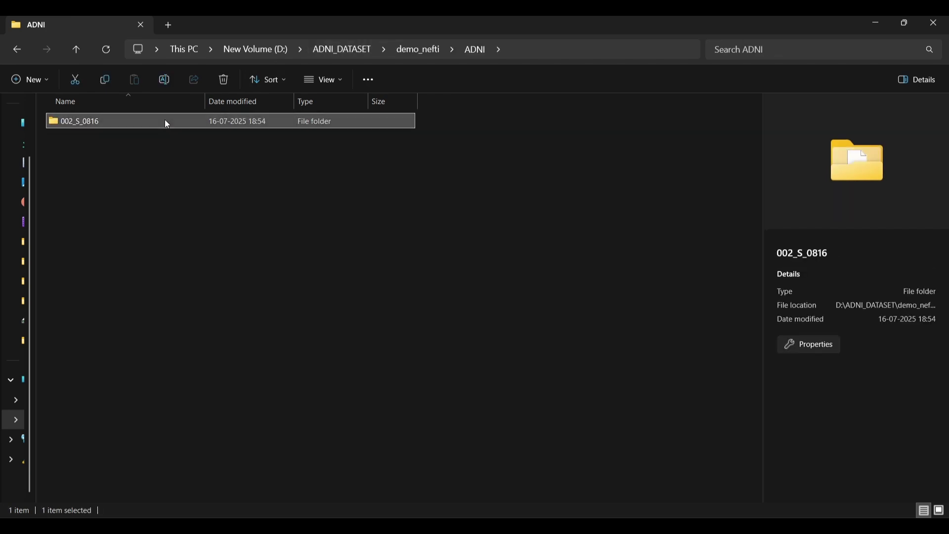
pyautogui.hotkey('ctrl', 'x')
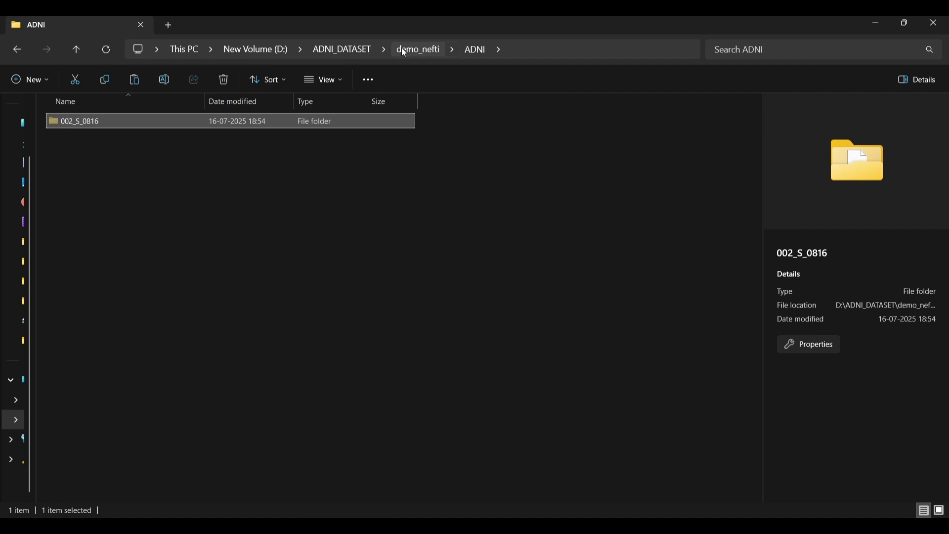
pyautogui.click(415, 49)
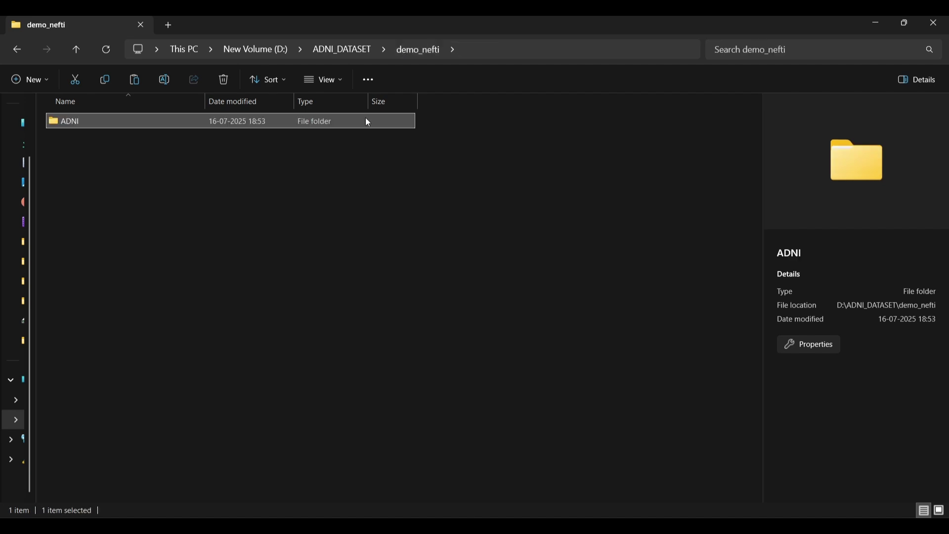
pyautogui.click(261, 233)
pyautogui.hotkey('ctrl', 'v')
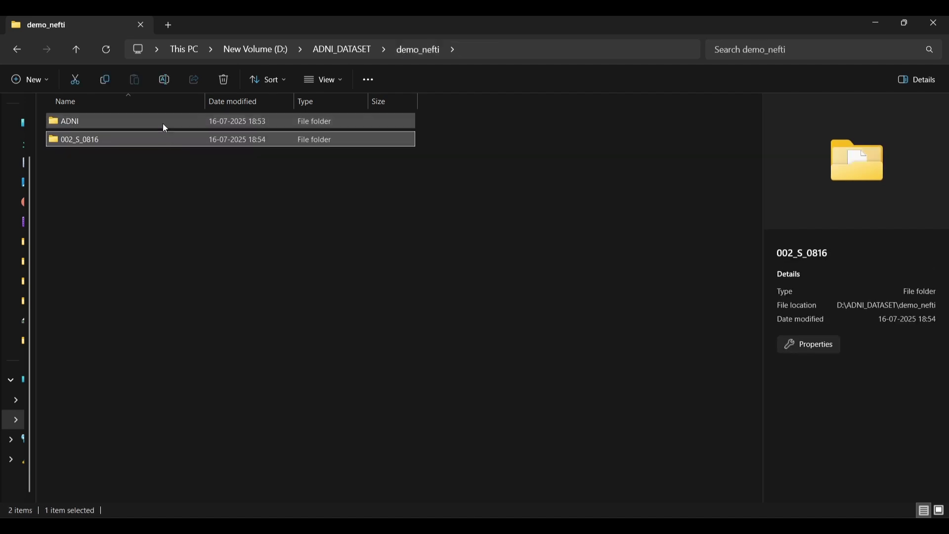
# - Delete the leftover ADNI folder from demo_nefti and return to the ADNI_DATASET folder
pyautogui.click(165, 124)
pyautogui.press('Delete')
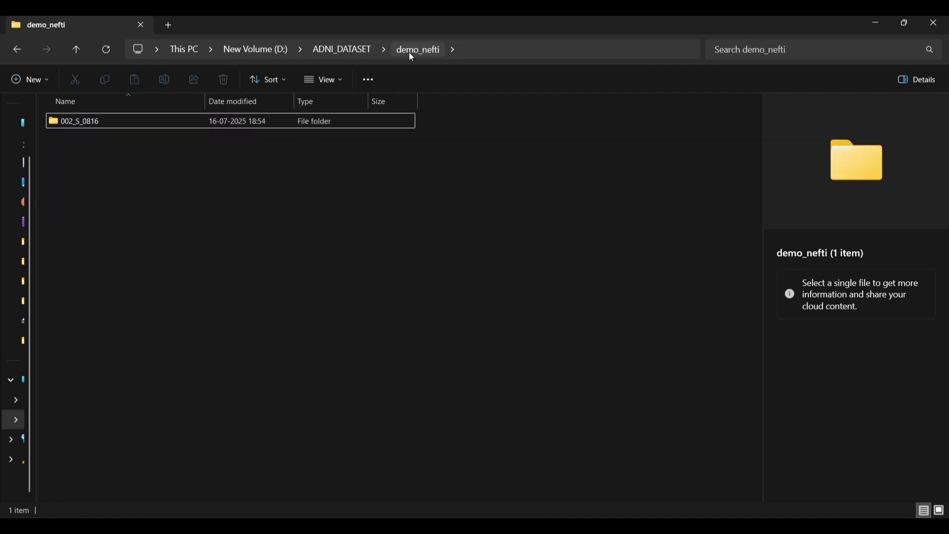
pyautogui.click(333, 52)
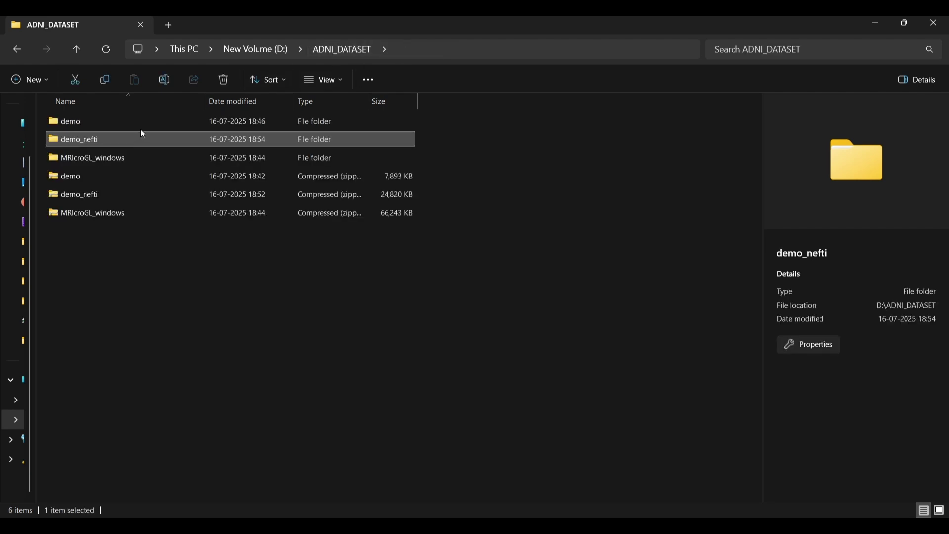
# - Compare the DICOM files in demo's 011_S_0010 folder with the contents of 002_S_0816 inside demo_nefti
pyautogui.doubleClick(144, 124)
pyautogui.doubleClick(148, 124)
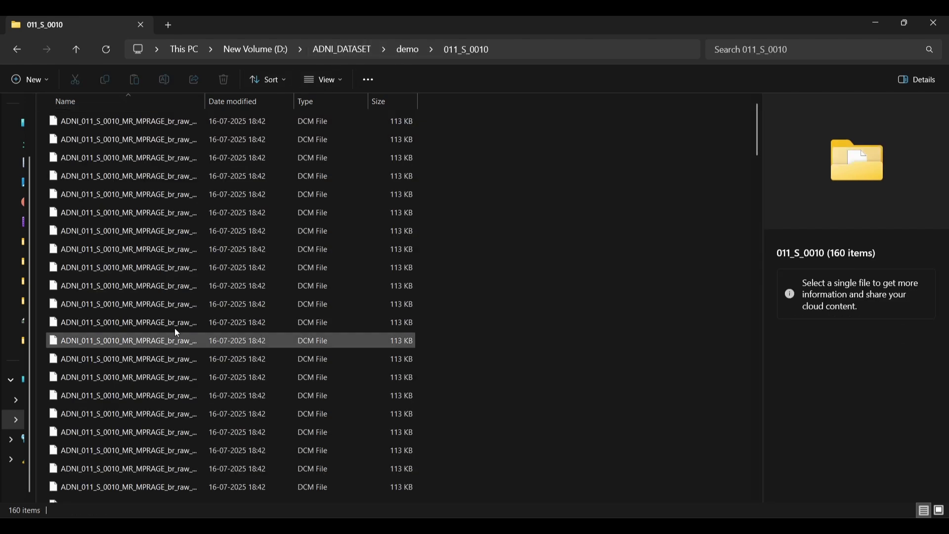
pyautogui.click(15, 53)
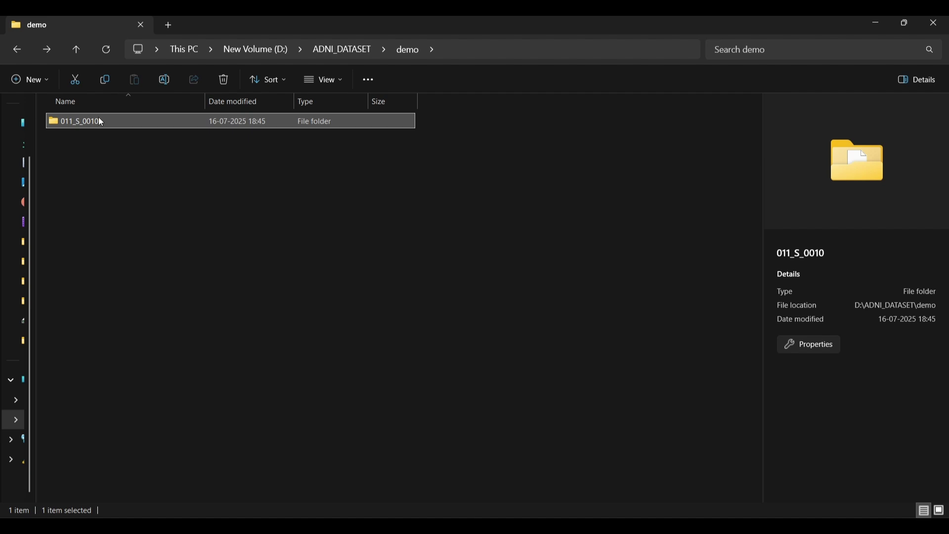
pyautogui.doubleClick(120, 121)
pyautogui.click(15, 49)
pyautogui.click(13, 52)
pyautogui.doubleClick(136, 141)
pyautogui.click(97, 127)
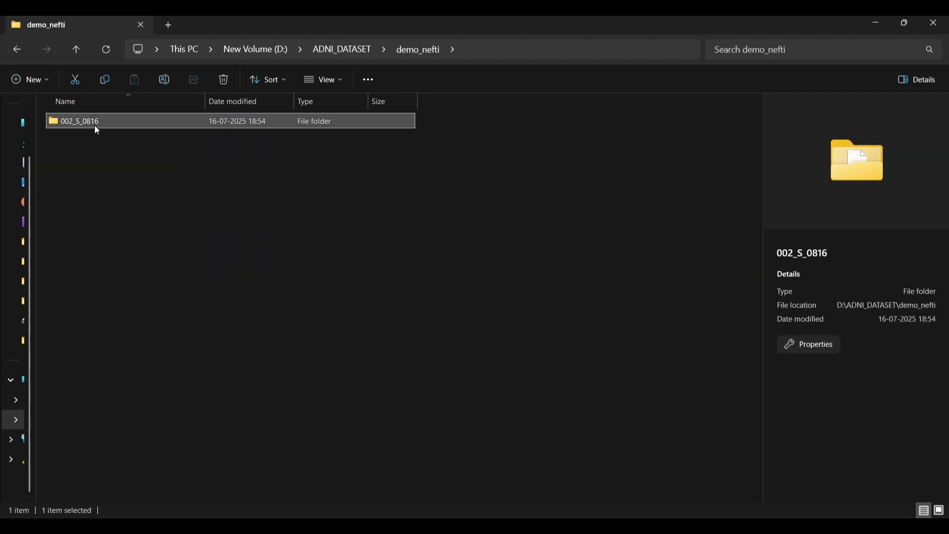
pyautogui.doubleClick(97, 130)
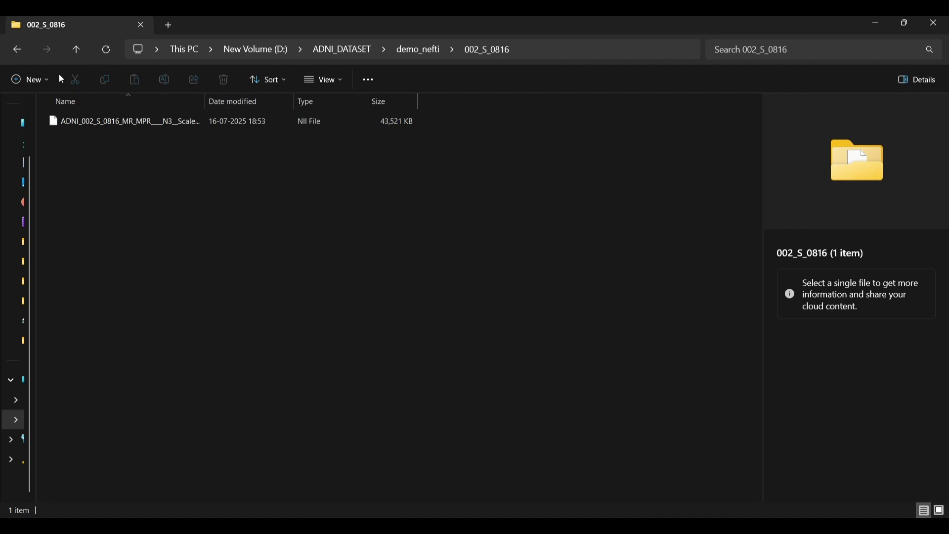
pyautogui.click(15, 51)
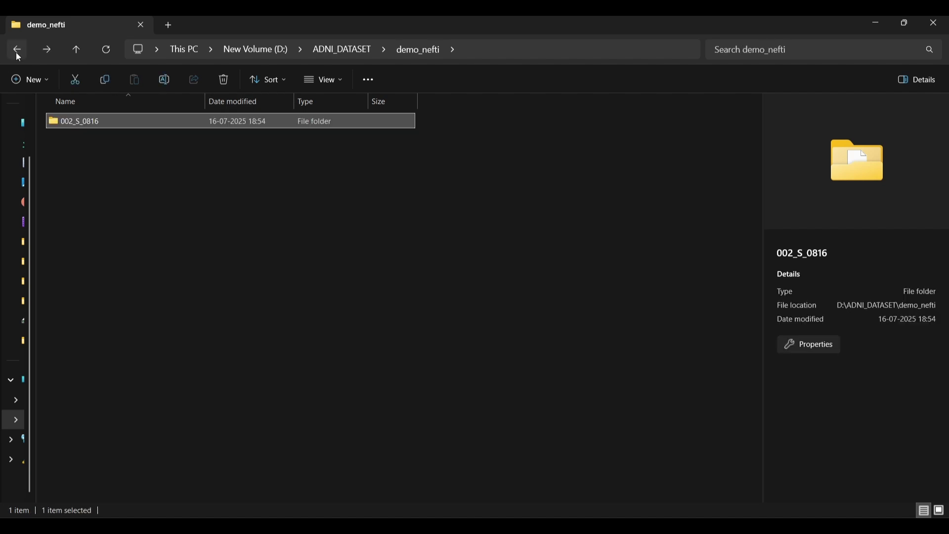
# - Launch the MRIcroGL application from the MRIcroGL_windows folder in ADNI_DATASET, allowing it to run despite the unverified publisher
pyautogui.click(299, 51)
pyautogui.click(294, 51)
pyautogui.click(276, 47)
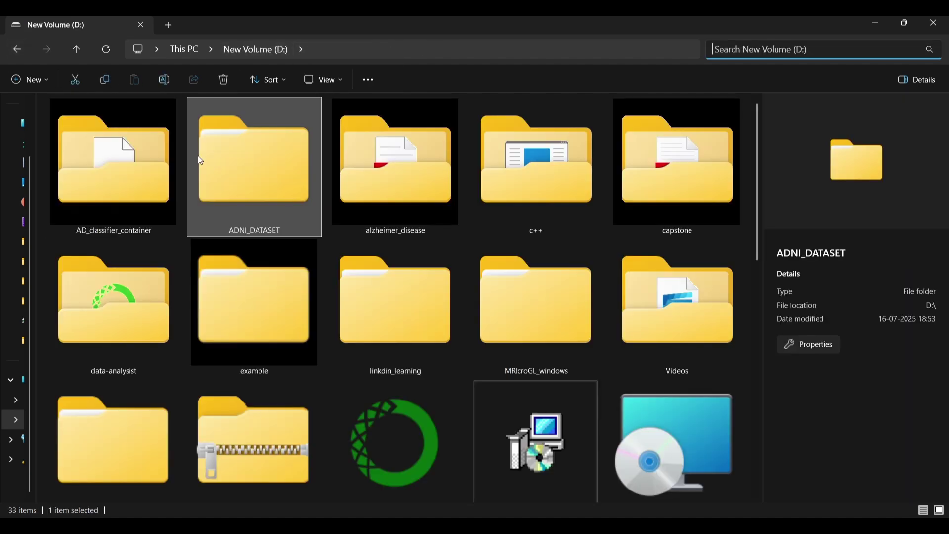
pyautogui.doubleClick(249, 189)
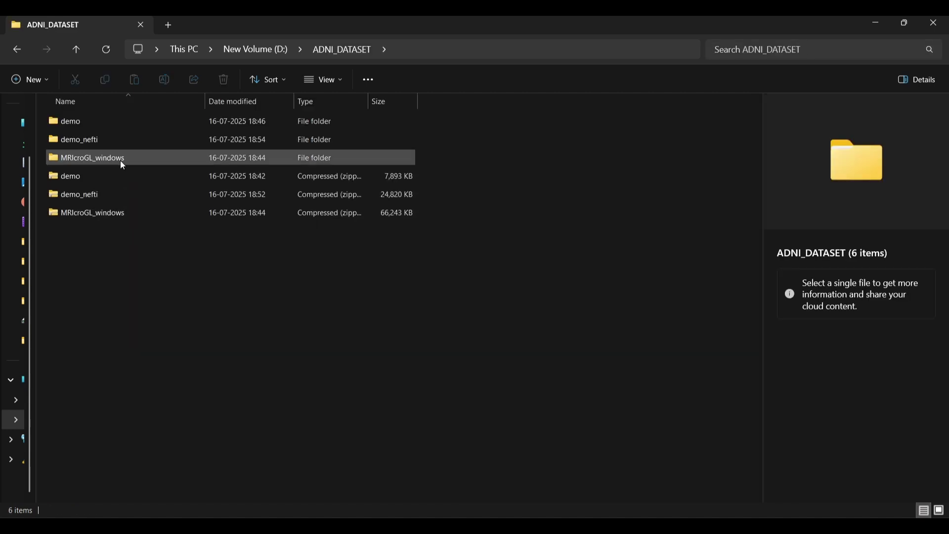
pyautogui.click(122, 163)
pyautogui.doubleClick(122, 165)
pyautogui.doubleClick(154, 131)
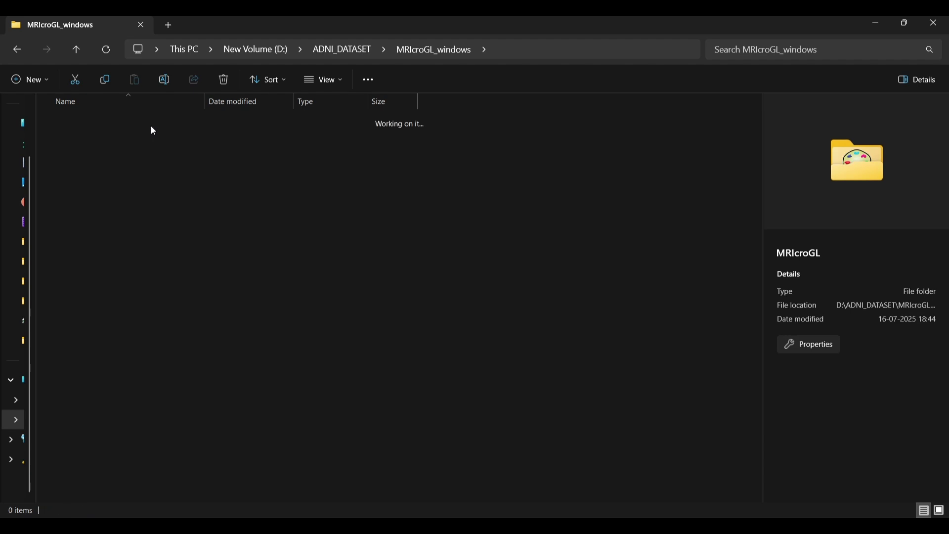
pyautogui.doubleClick(155, 142)
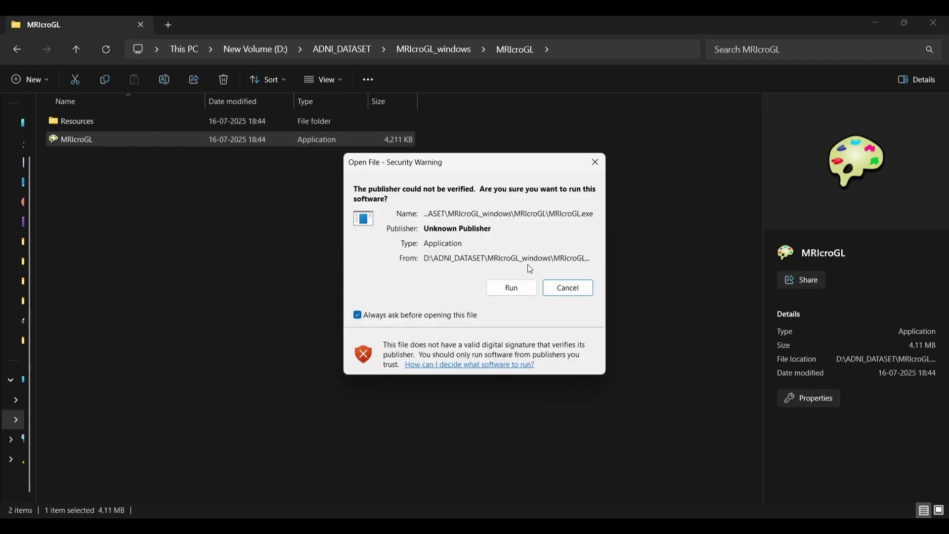
pyautogui.click(512, 288)
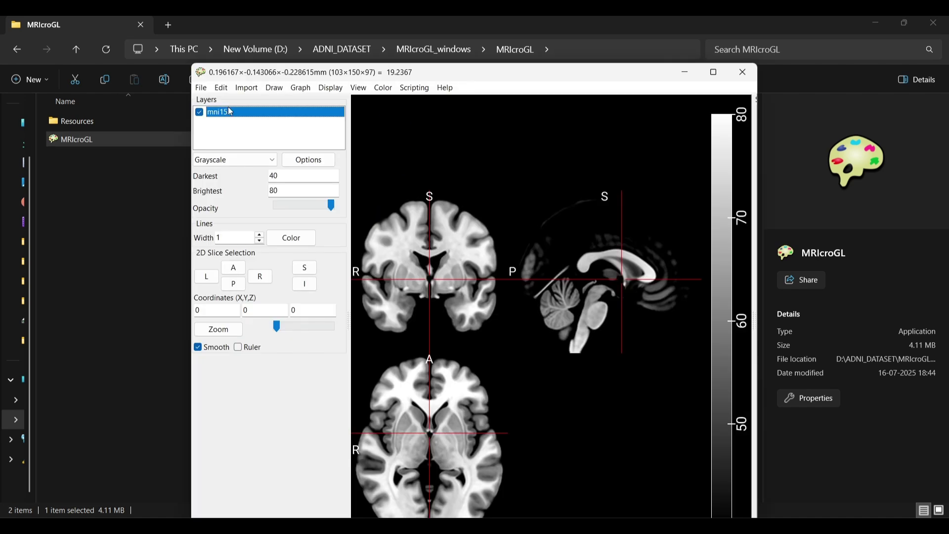
# - Open the NII file from demo_nefti's 002_S_0816 folder and shift the crosshair slightly backward and down in the sagittal view
pyautogui.click(201, 88)
pyautogui.click(228, 113)
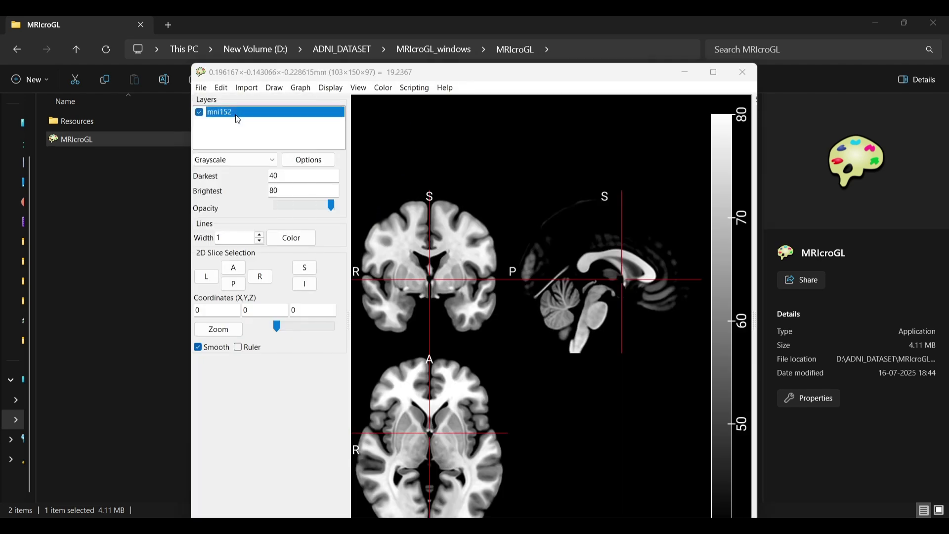
pyautogui.click(336, 128)
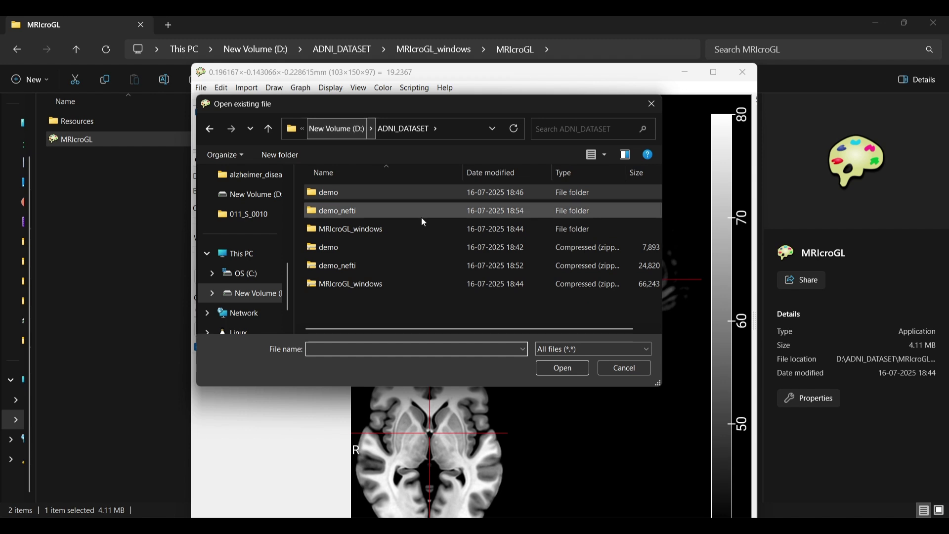
pyautogui.click(345, 211)
pyautogui.doubleClick(345, 212)
pyautogui.doubleClick(349, 191)
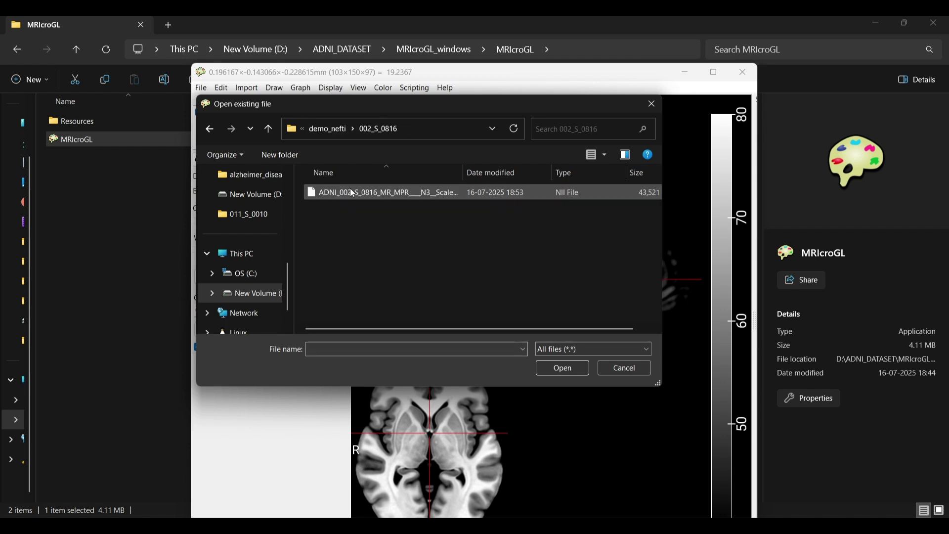
pyautogui.click(350, 189)
pyautogui.click(558, 374)
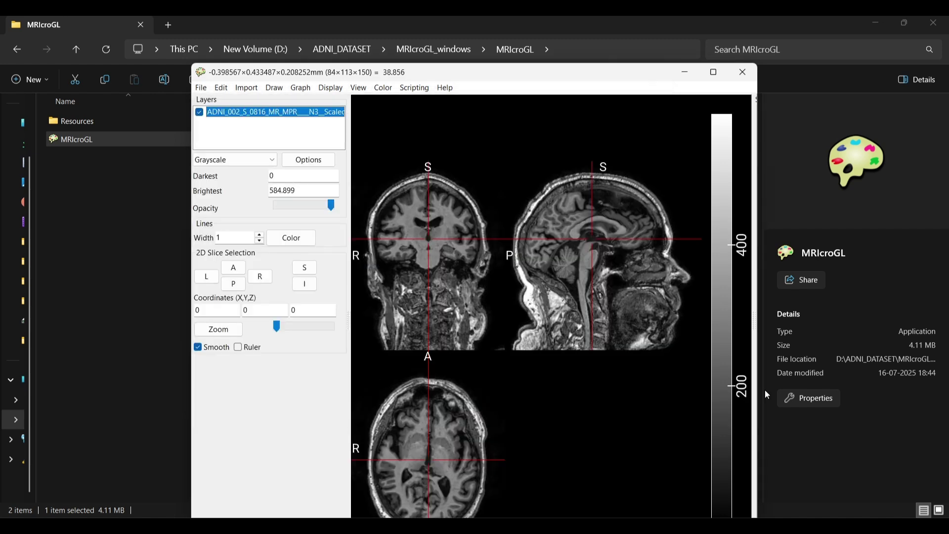
pyautogui.moveTo(557, 230); pyautogui.dragTo(584, 242)
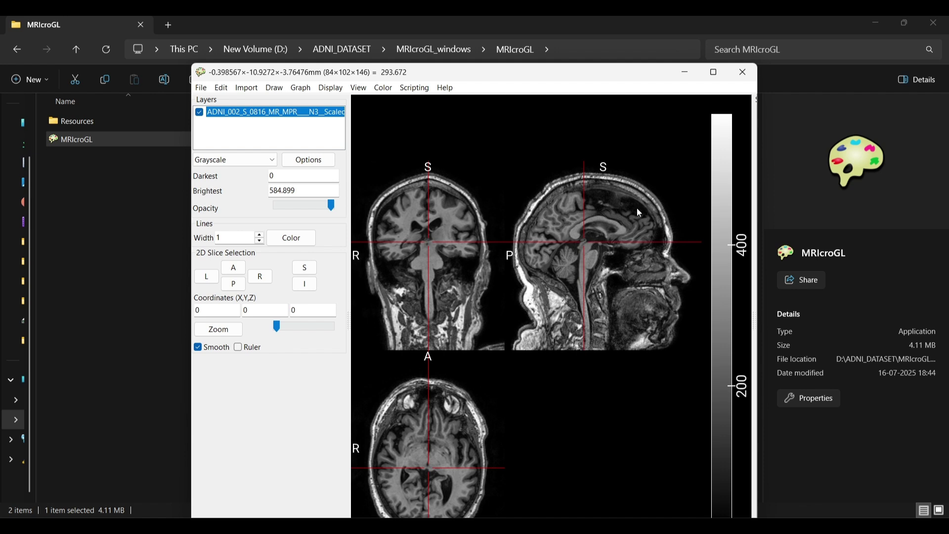
# - Close MRIcroGL and go back to the ADNI_DATASET folder in File Explorer
pyautogui.click(742, 72)
pyautogui.click(17, 49)
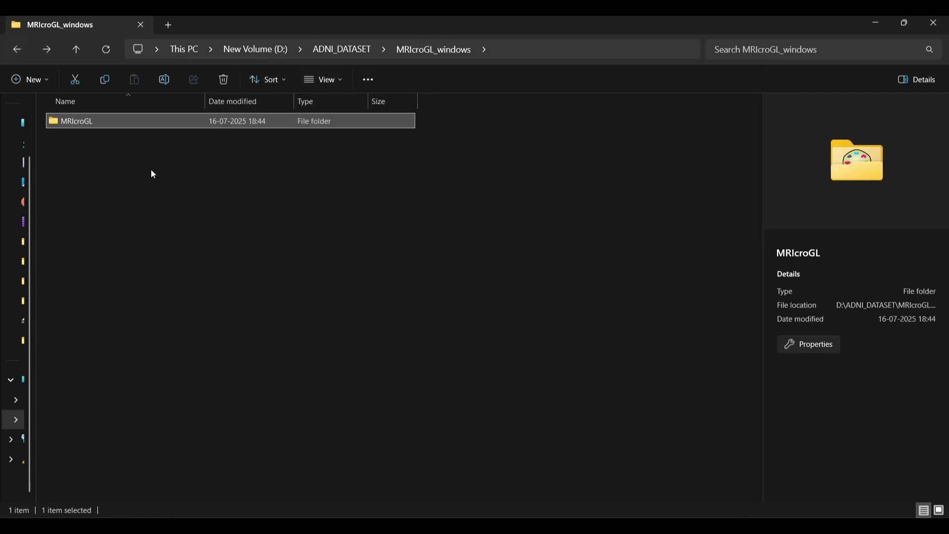
pyautogui.click(17, 50)
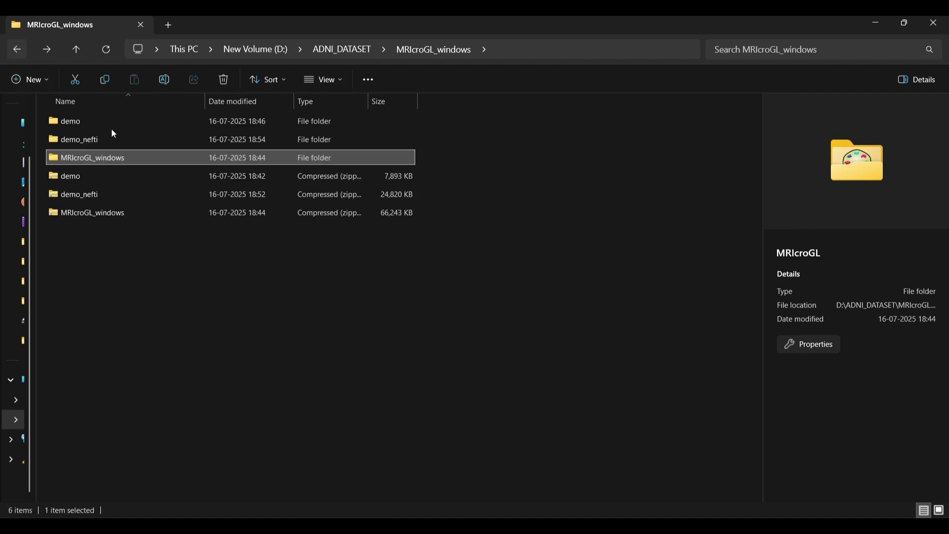
# - Create a folder named AD inside demo_nefti and move the 002_S_0816 folder into it
pyautogui.doubleClick(101, 139)
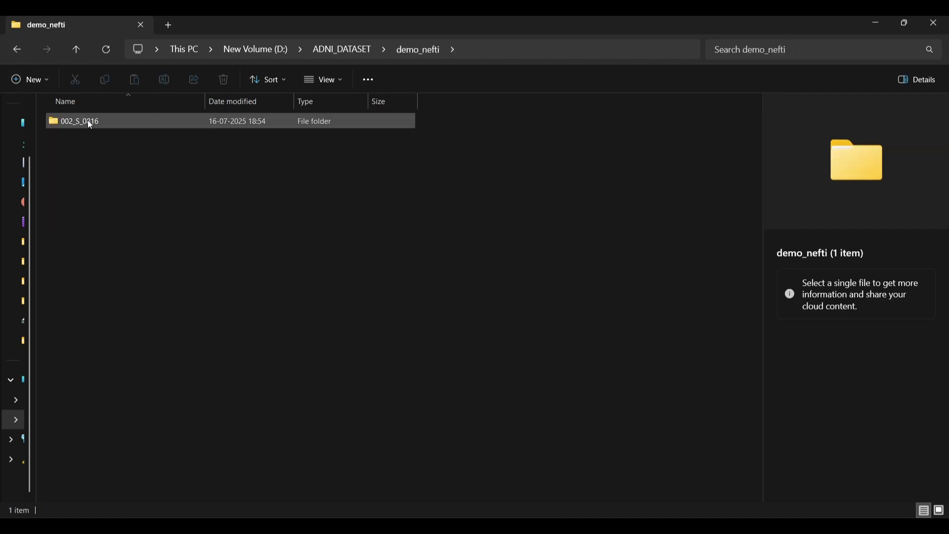
pyautogui.click(23, 79)
pyautogui.click(78, 105)
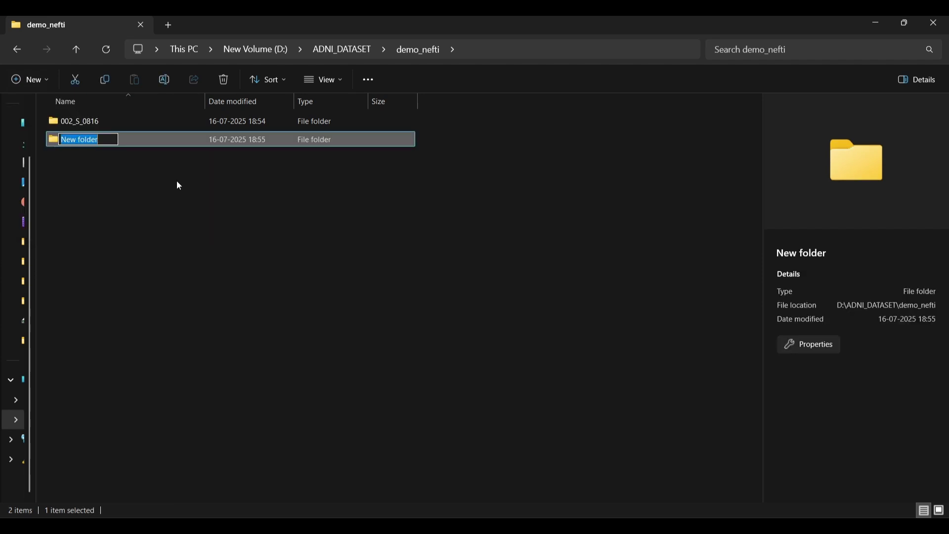
pyautogui.write('AD')
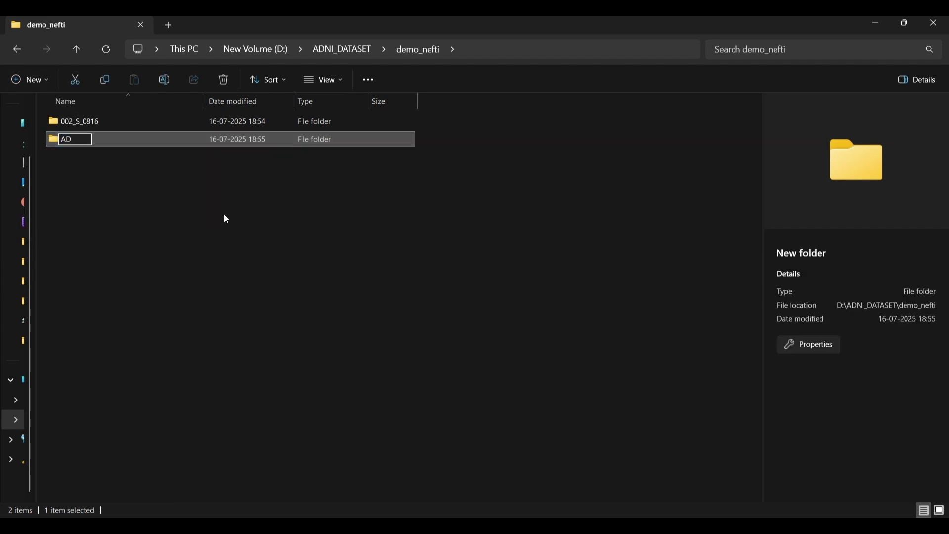
pyautogui.click(225, 213)
pyautogui.moveTo(76, 122); pyautogui.dragTo(120, 138)
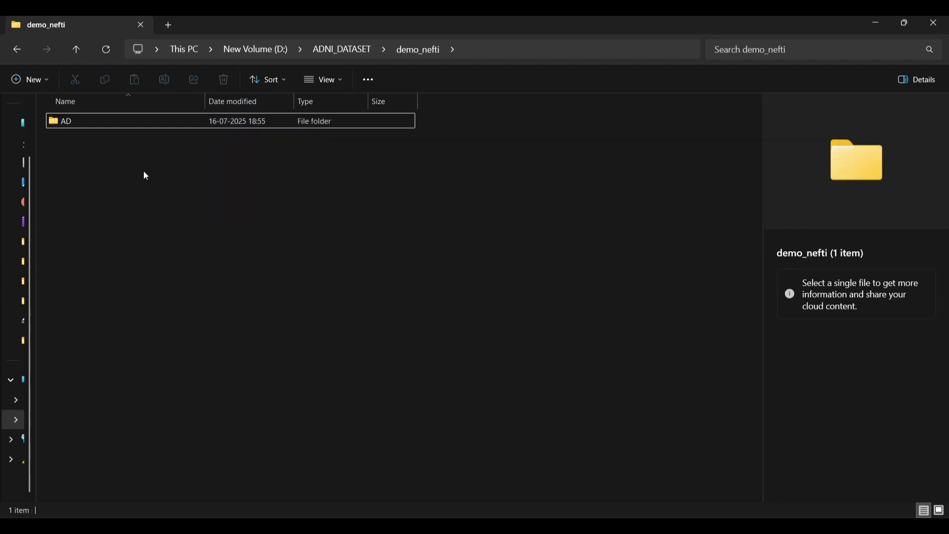
# - Review the AD folder's structure in demo_nefti down to the NII file in 002_S_0816, and return to ADNI_DATASET
pyautogui.click(20, 51)
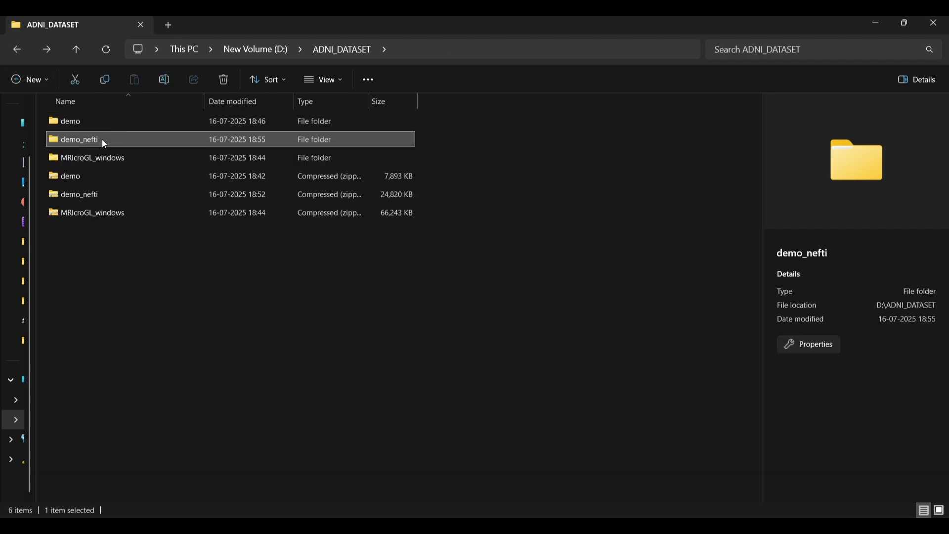
pyautogui.doubleClick(89, 141)
pyautogui.doubleClick(117, 120)
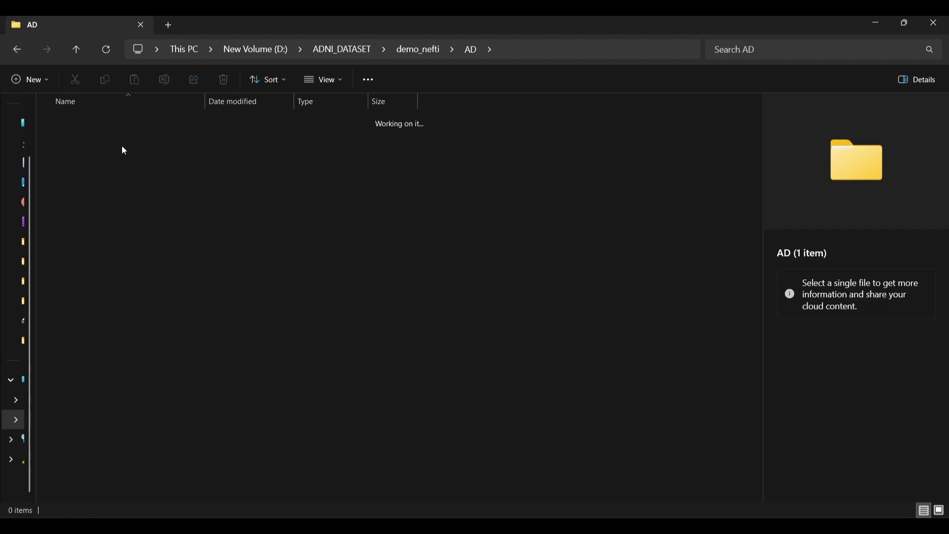
pyautogui.doubleClick(114, 124)
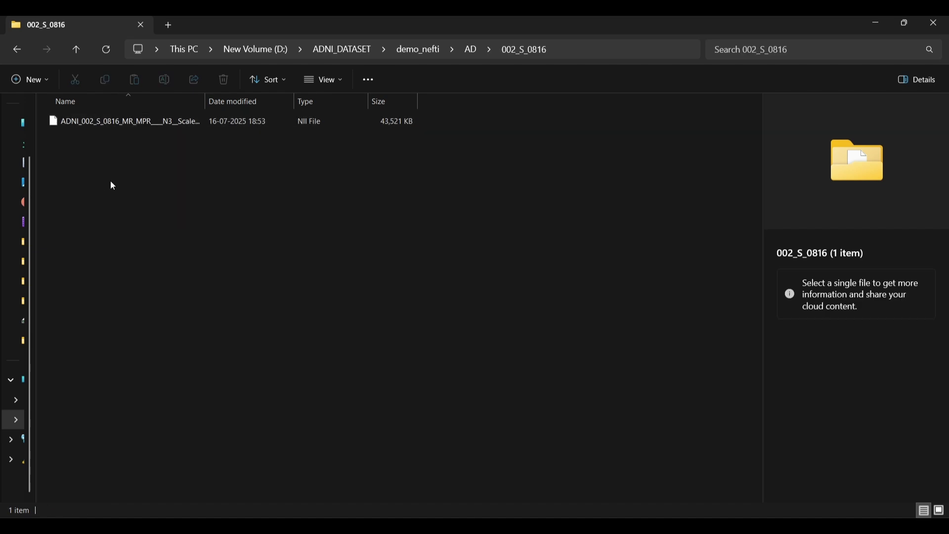
pyautogui.hotkey('alt', 'Left')
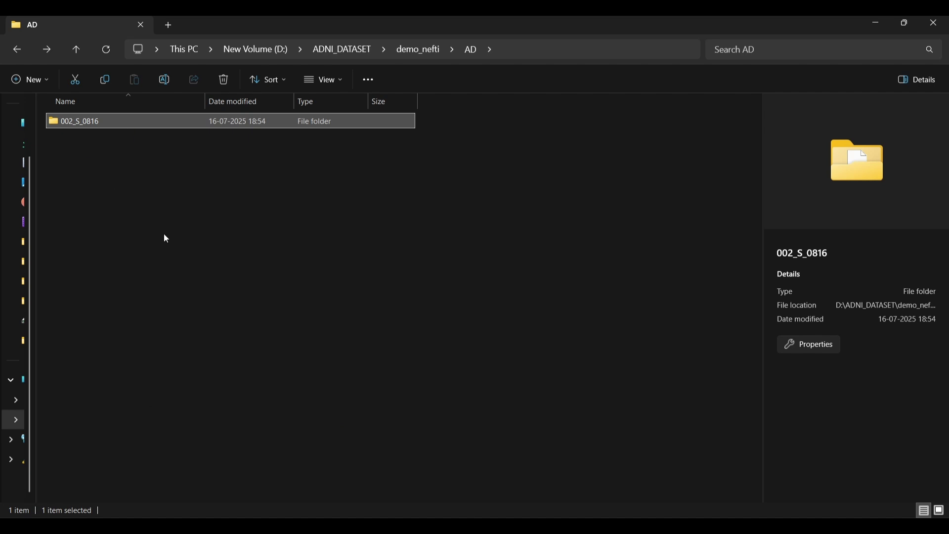
pyautogui.doubleClick(189, 124)
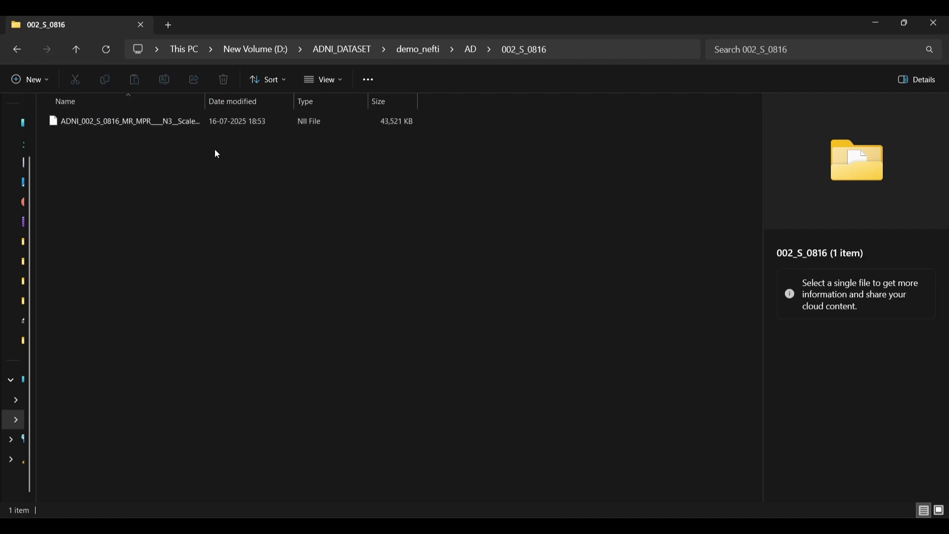
pyautogui.click(15, 51)
pyautogui.click(15, 51)
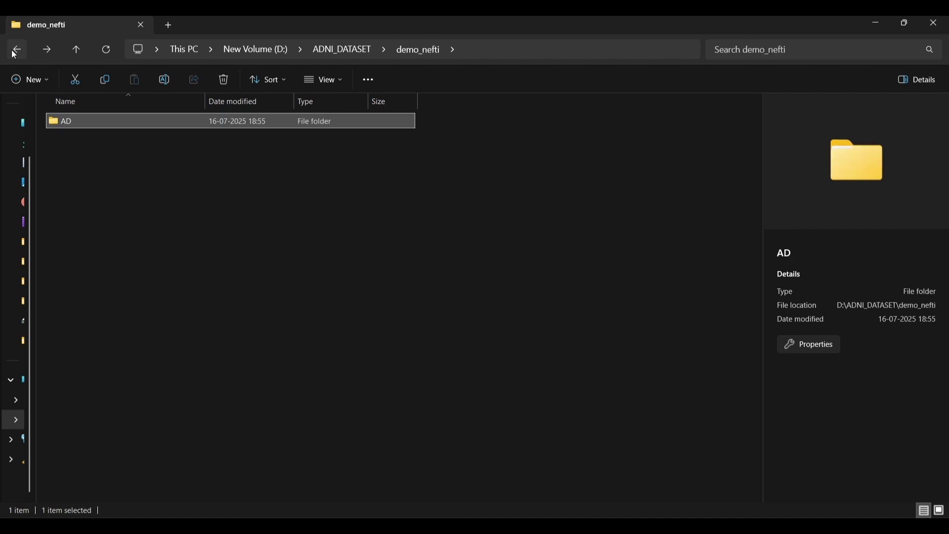
pyautogui.click(15, 51)
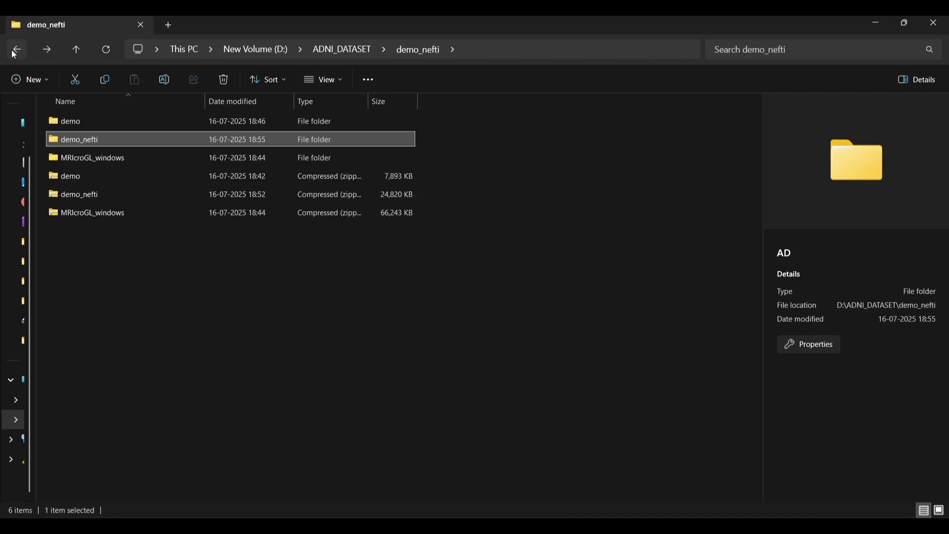